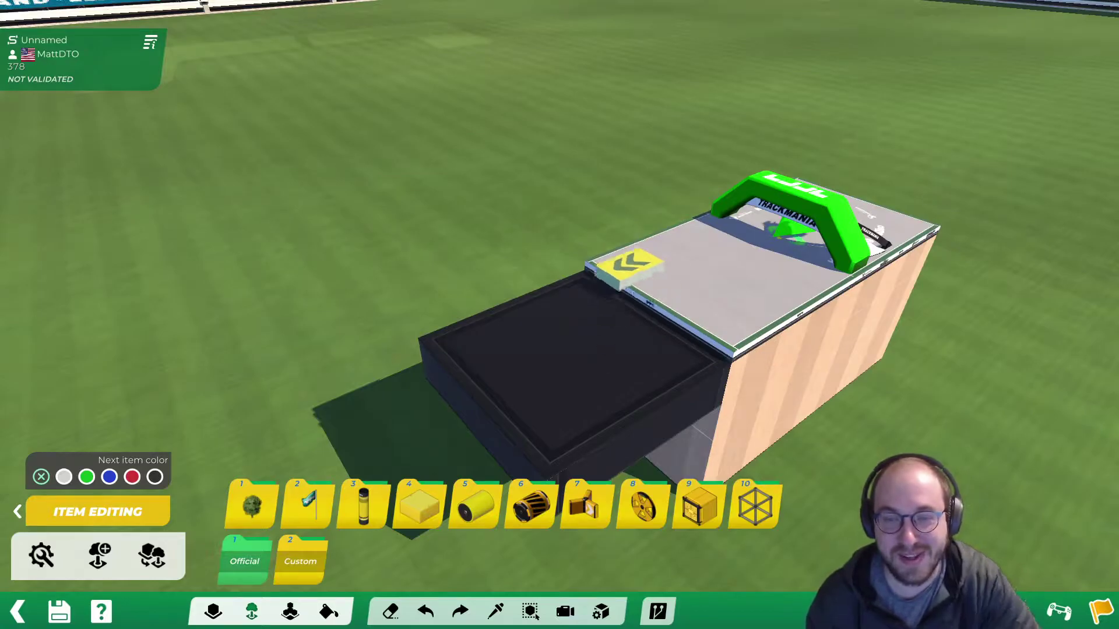
Create a new item at the corner of the black platform block and open its mesh for editing
scroll(607, 46, "up", 3)
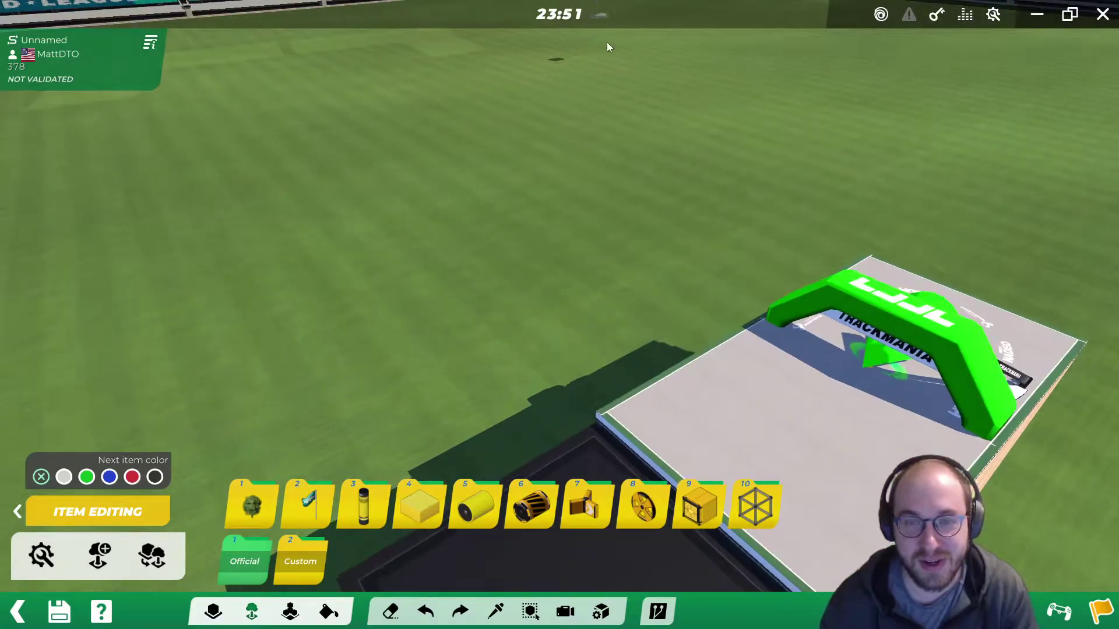
scroll(656, 336, "down", 5)
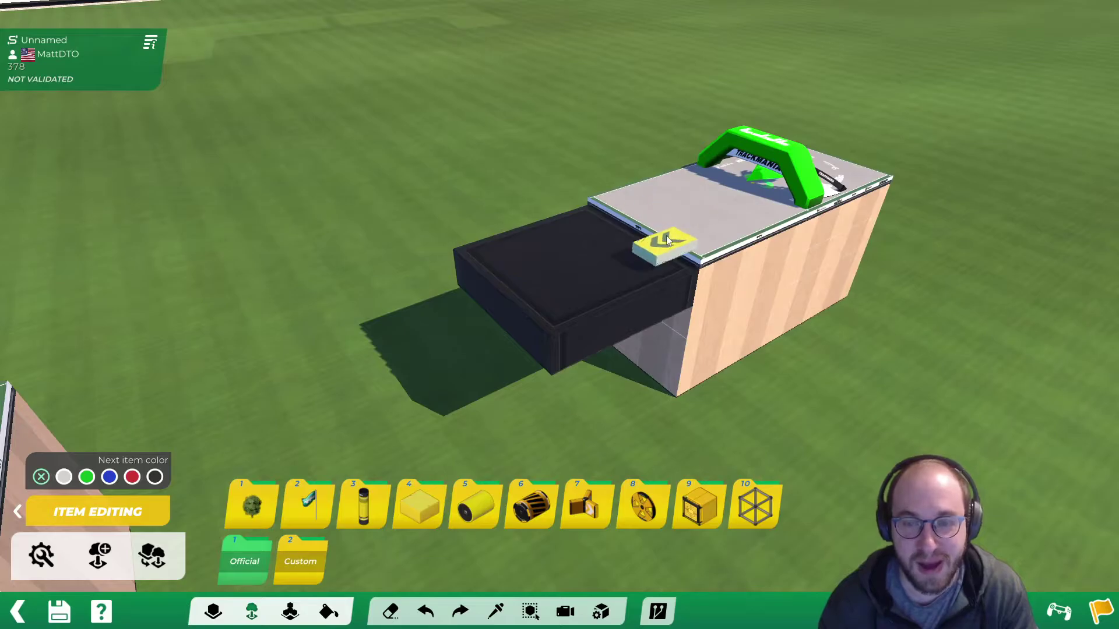
scroll(641, 198, "up", 3)
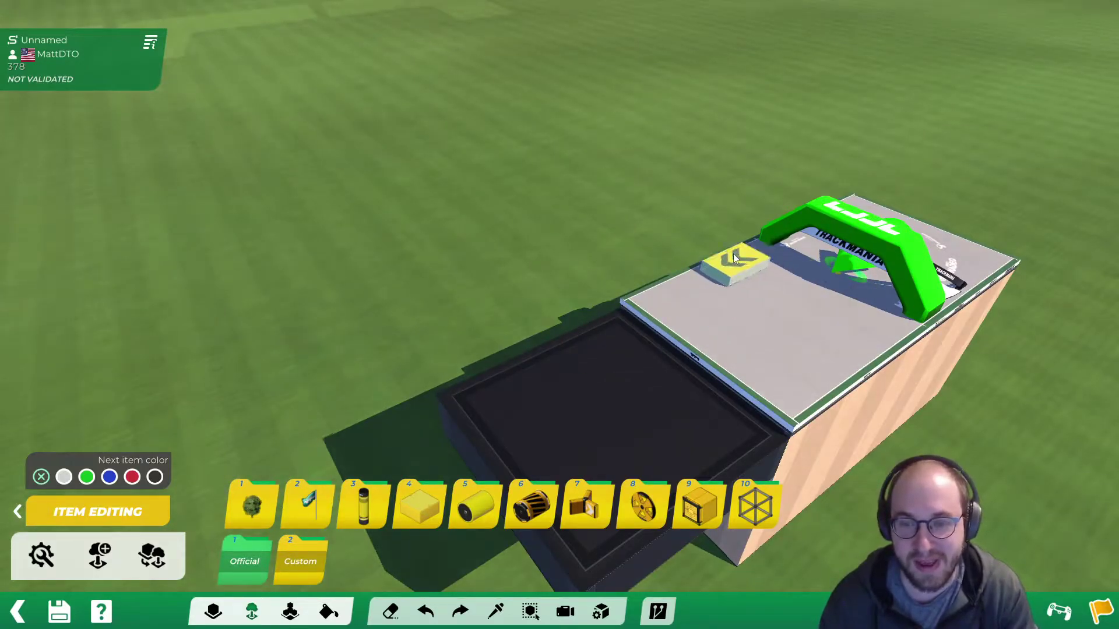
scroll(702, 350, "down", 3)
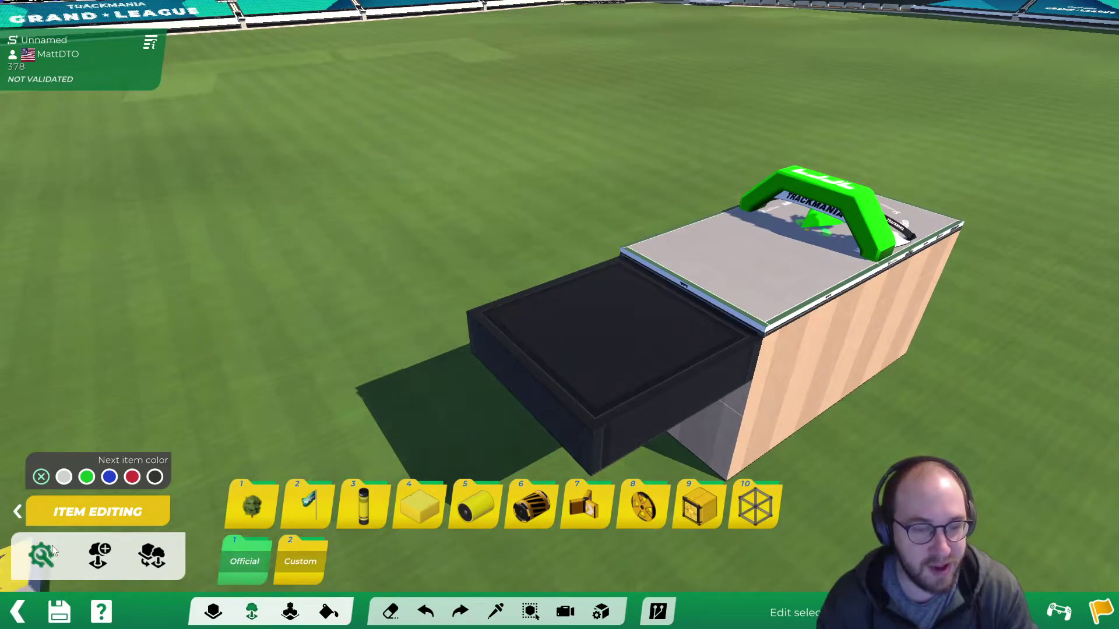
left_click(100, 554)
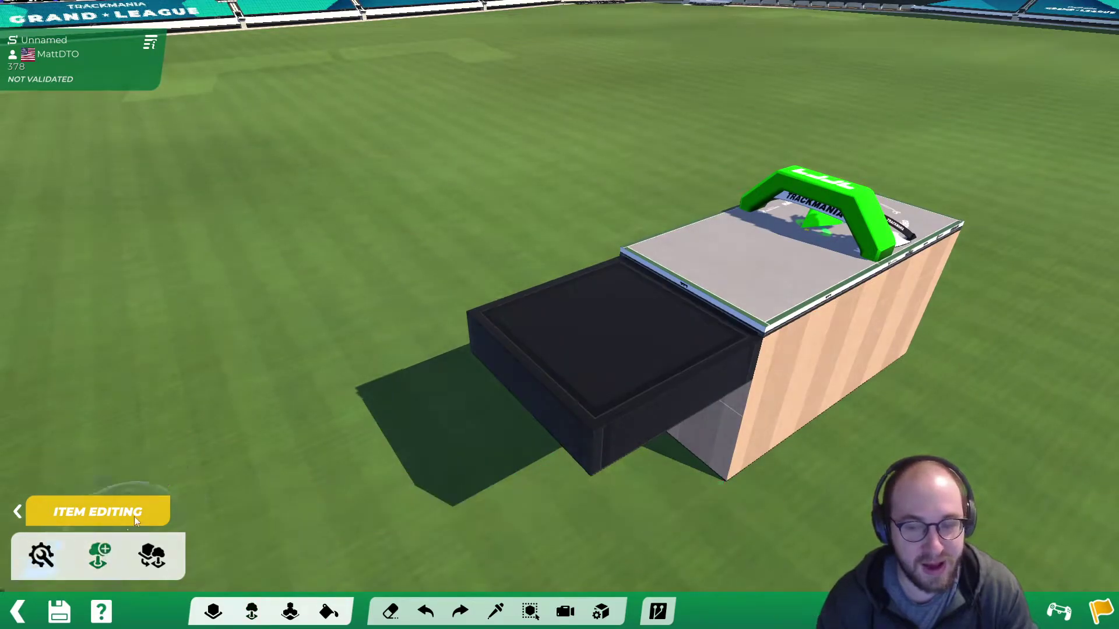
left_click(619, 267)
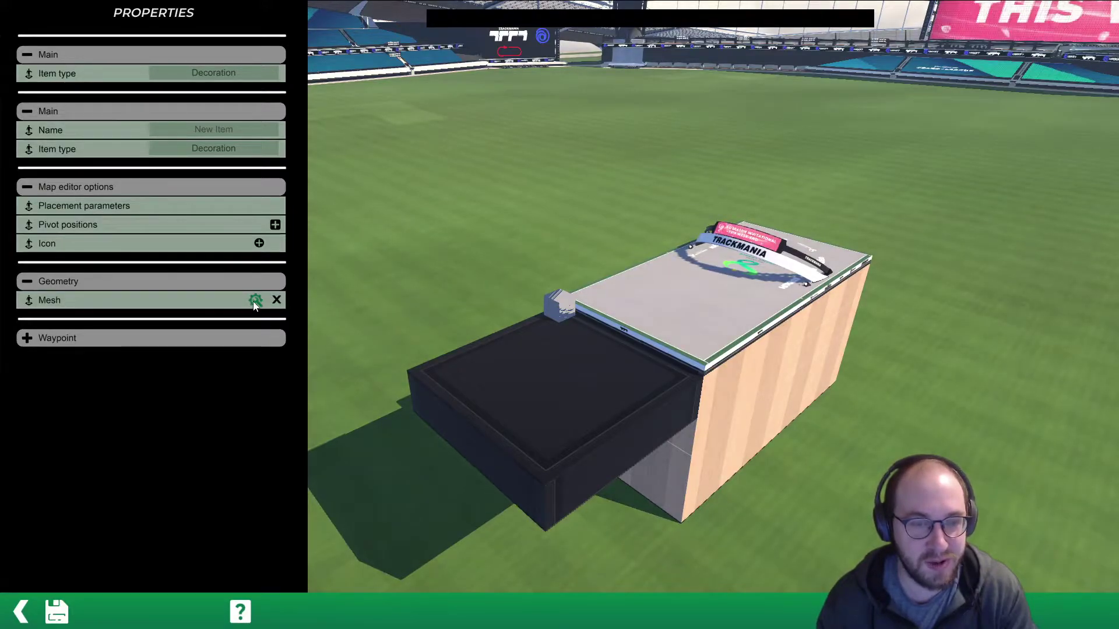
left_click(255, 300)
Delete the default cube from the item's mesh
right_click_drag(443, 282, 712, 292, "alt")
scroll(712, 292, "down", 3)
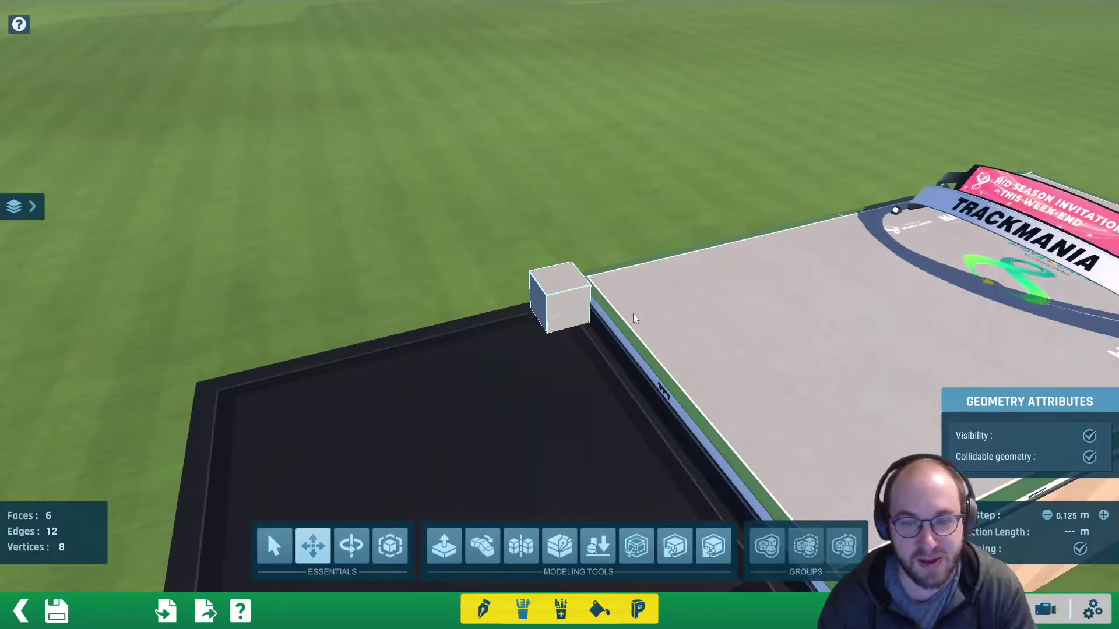
key("Delete")
Set the grid step to 32 m and draw a 32 m square face over the black platform block
right_click_drag(633, 313, 547, 246)
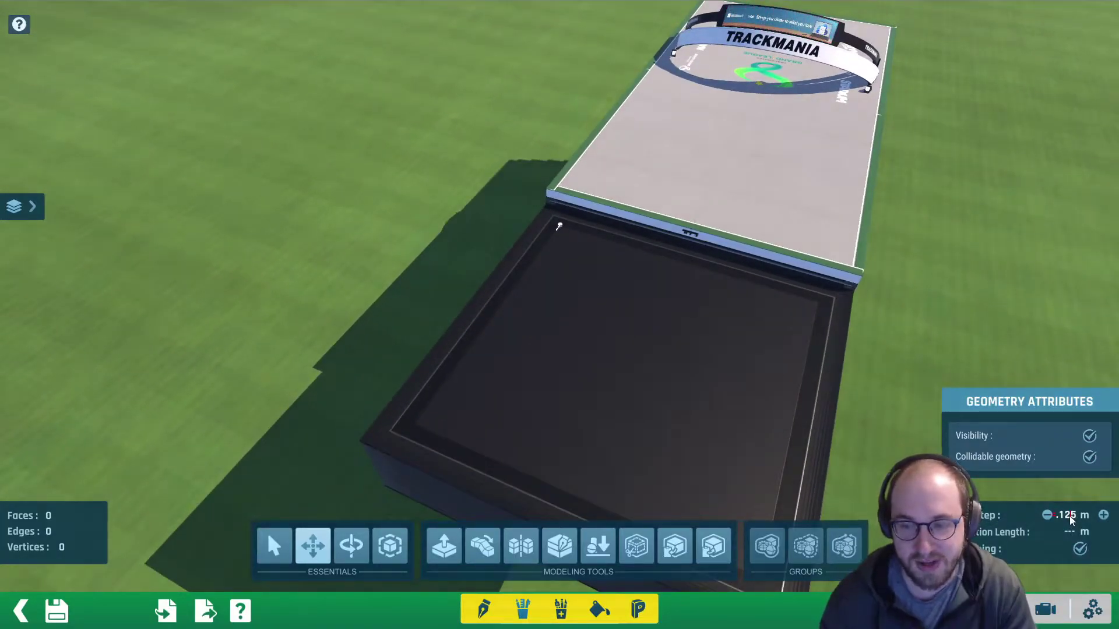
scroll(1070, 518, "up", 8)
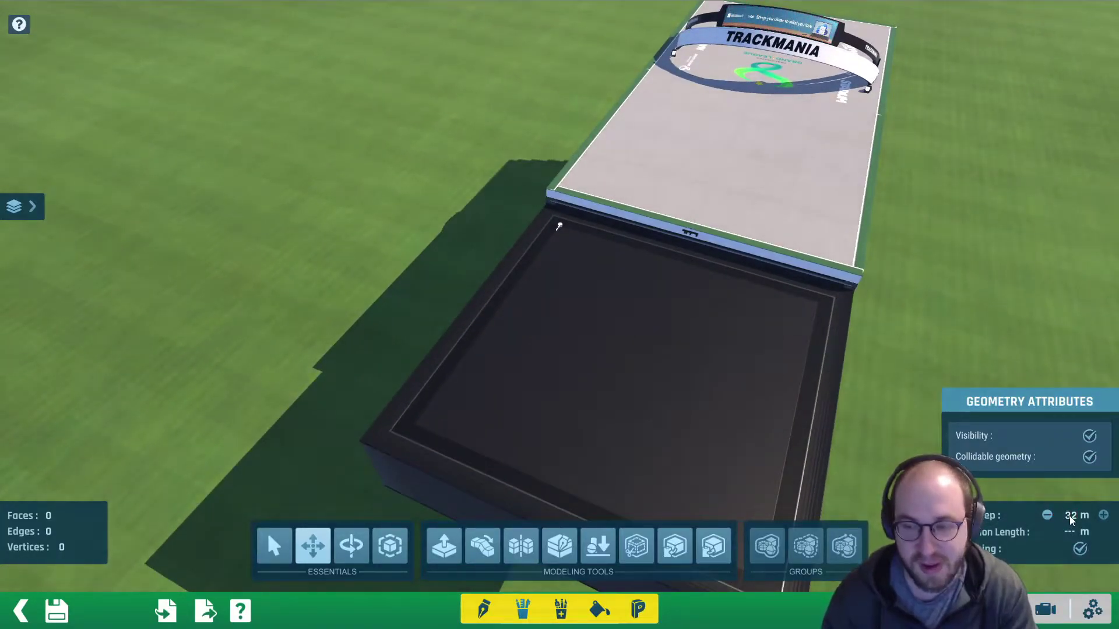
left_click(485, 609)
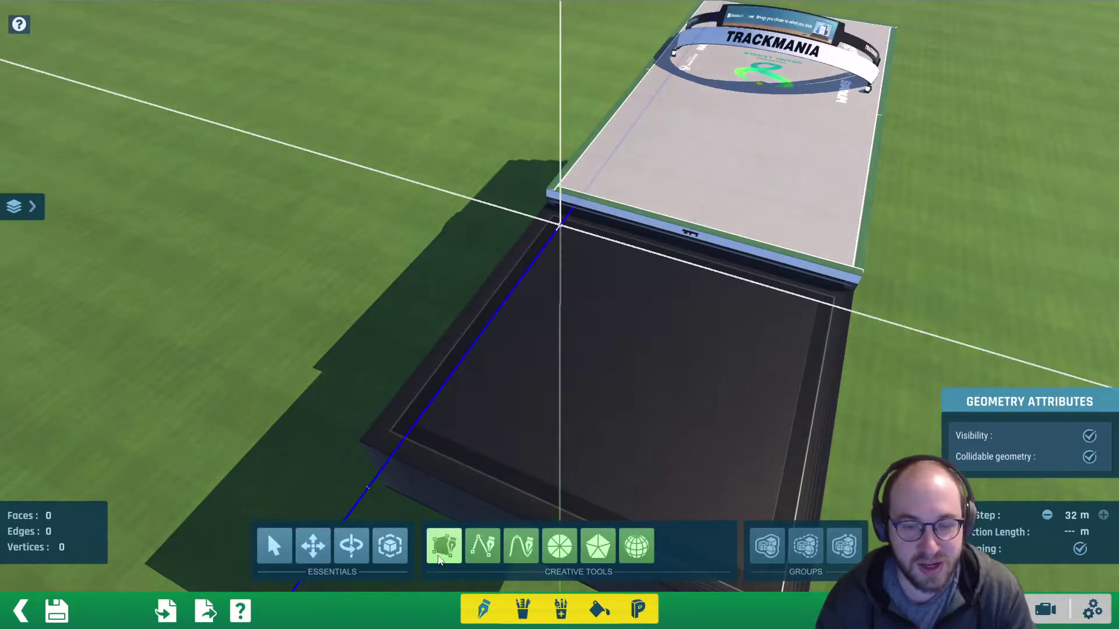
left_click(560, 225)
left_click(887, 321)
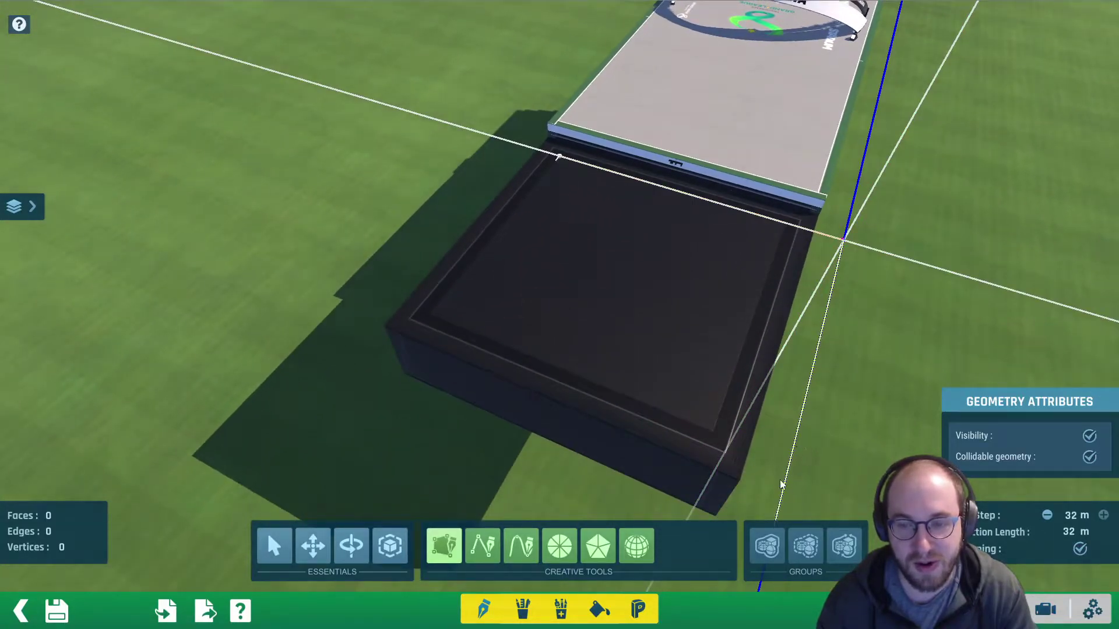
left_click(390, 360)
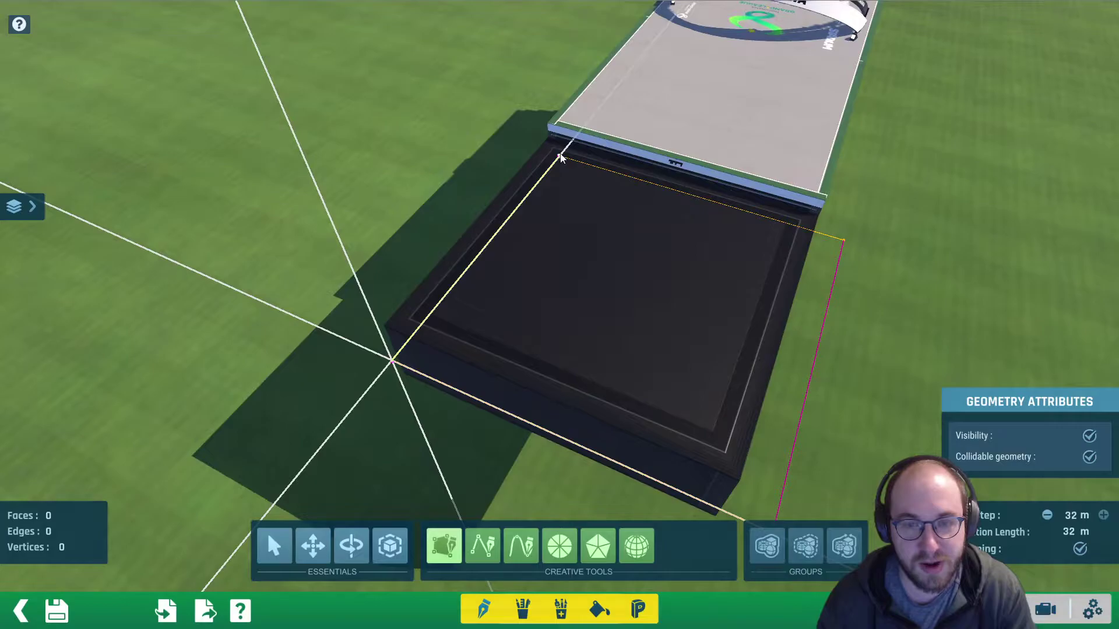
left_click(558, 158)
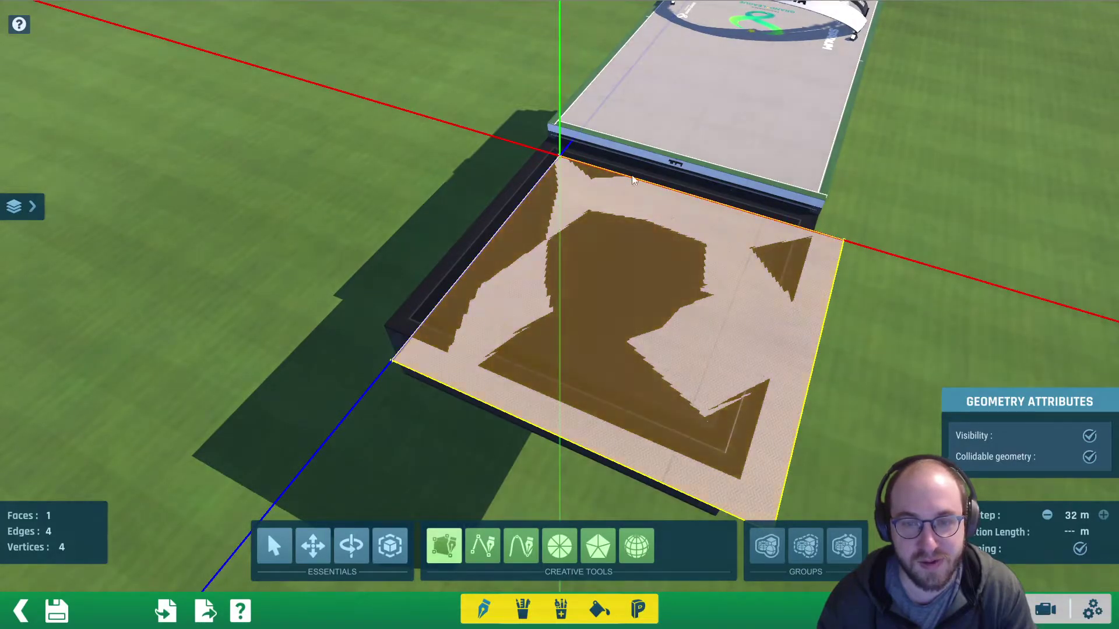
Extrude the square face upward into a thin slab, using a grid step of 2 m
right_click_drag(777, 225, 657, 184, "alt")
right_click_drag(763, 231, 661, 348)
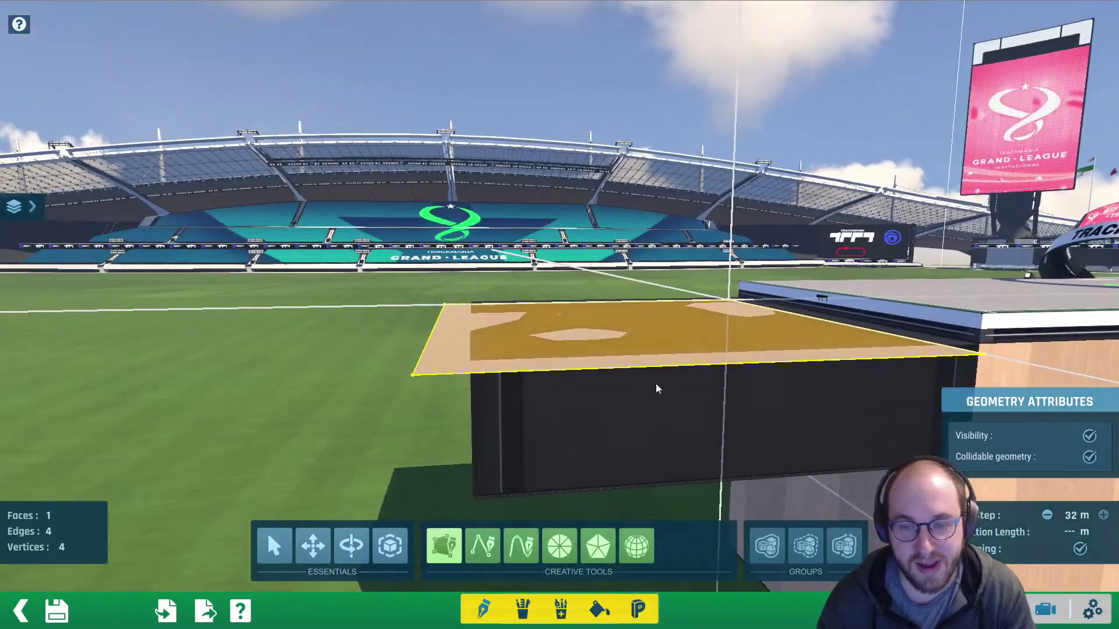
right_click_drag(662, 399, 479, 442)
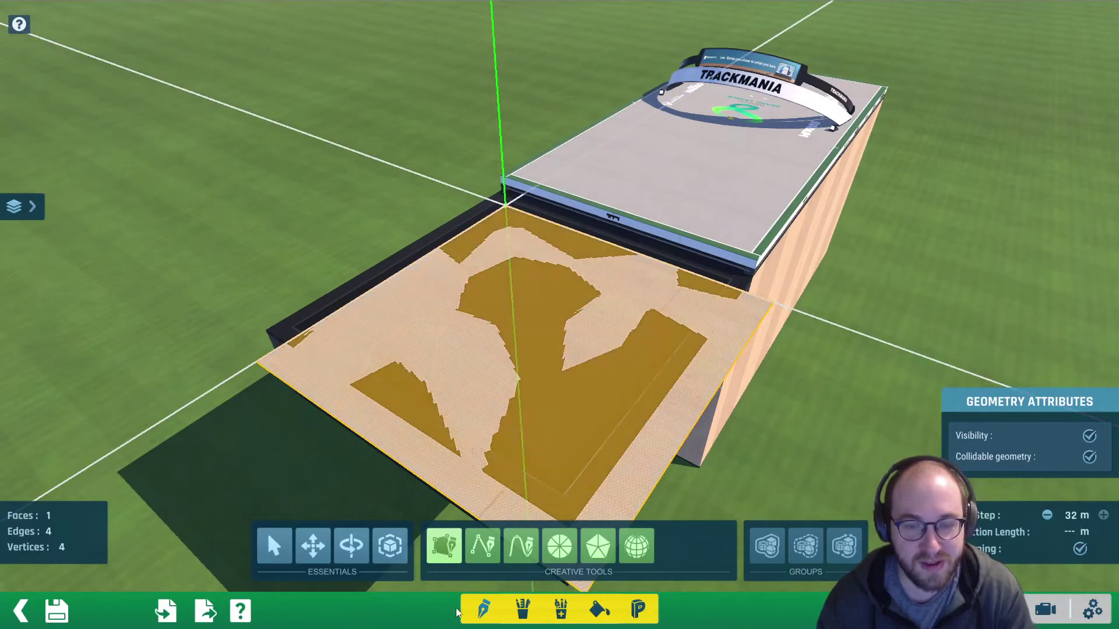
left_click(528, 609)
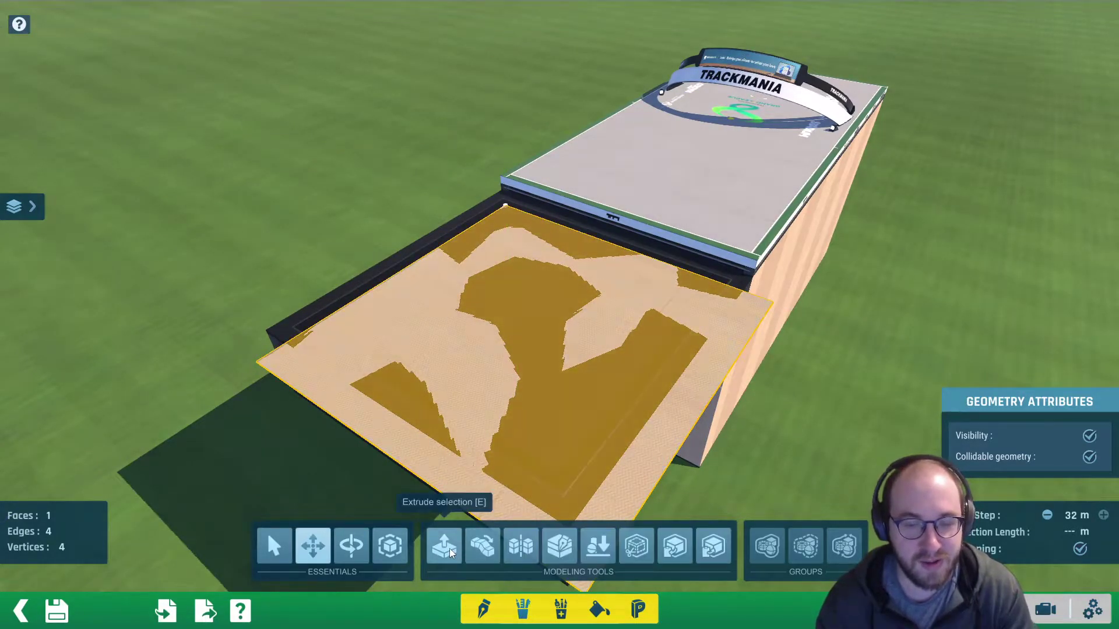
left_click(445, 548)
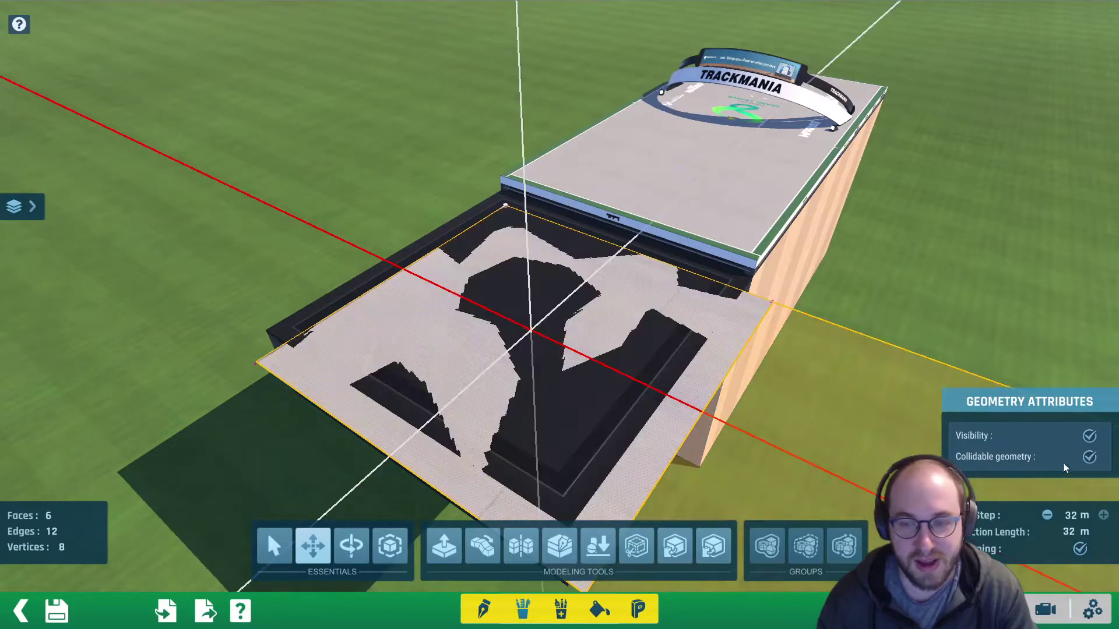
left_click(1070, 519)
type("2")
key("Return")
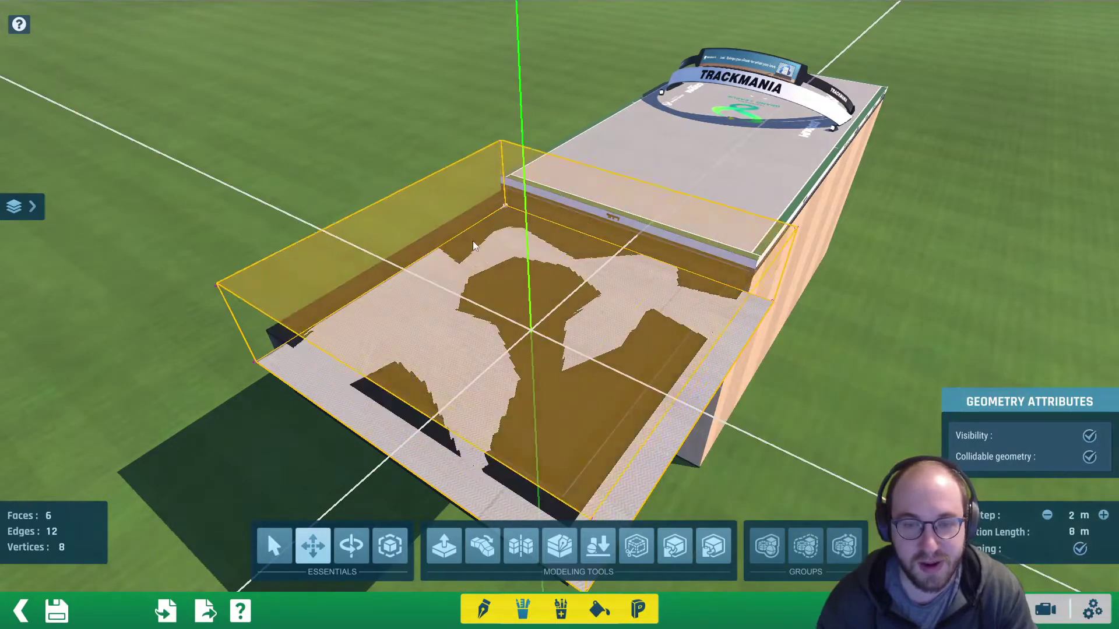
mouse_move(524, 327)
right_mouse_down("alt")
mouse_move(564, 262)
mouse_move(462, 299)
mouse_move(545, 320)
right_mouse_up("alt")
left_click(536, 306)
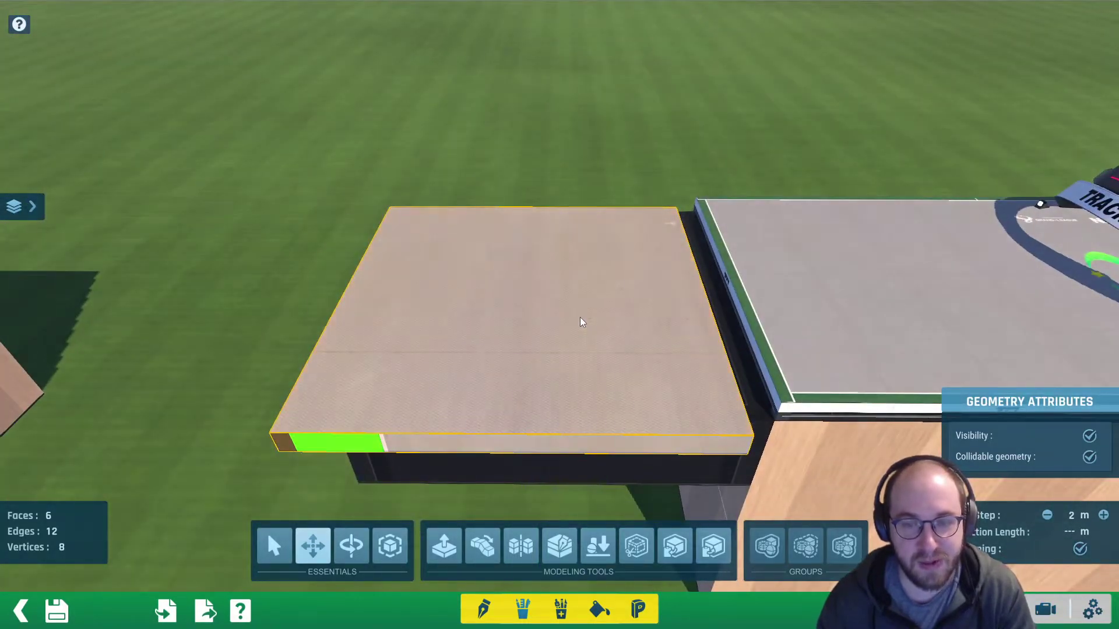
Apply the Stadium PlatformTech material to the whole slab with planar UV projection
left_click(599, 609)
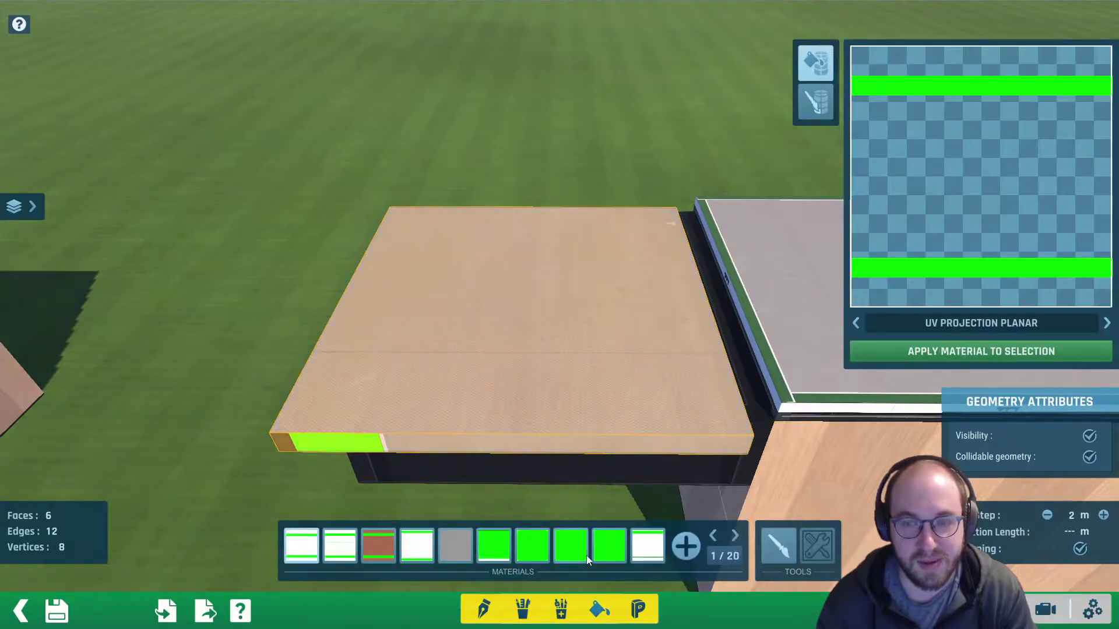
left_click(450, 544)
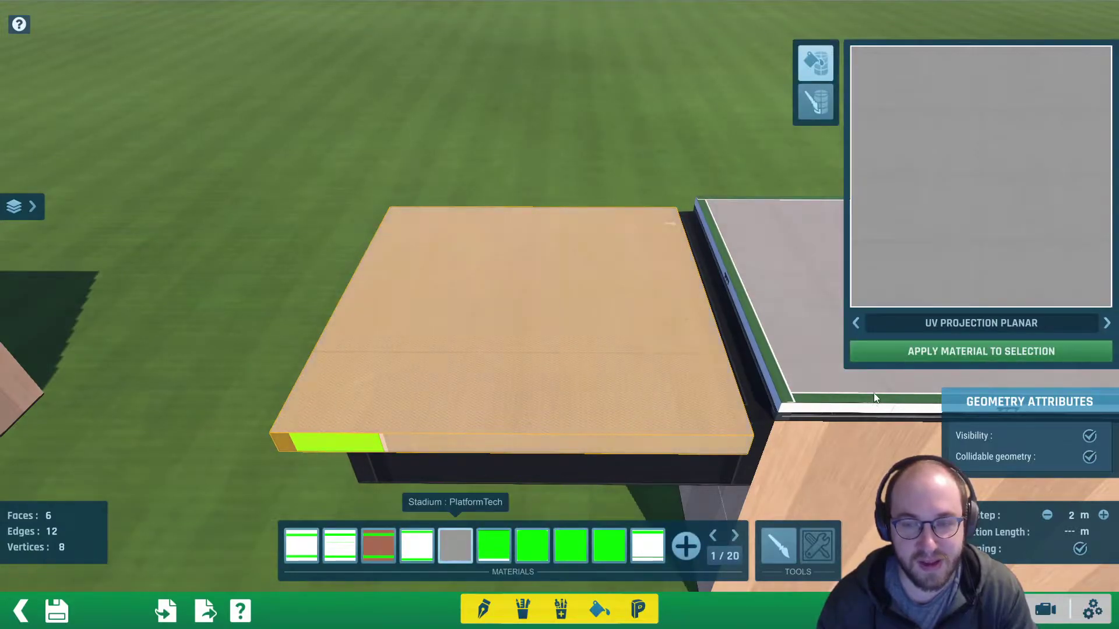
left_click(888, 354)
right_click_drag(554, 315, 689, 301)
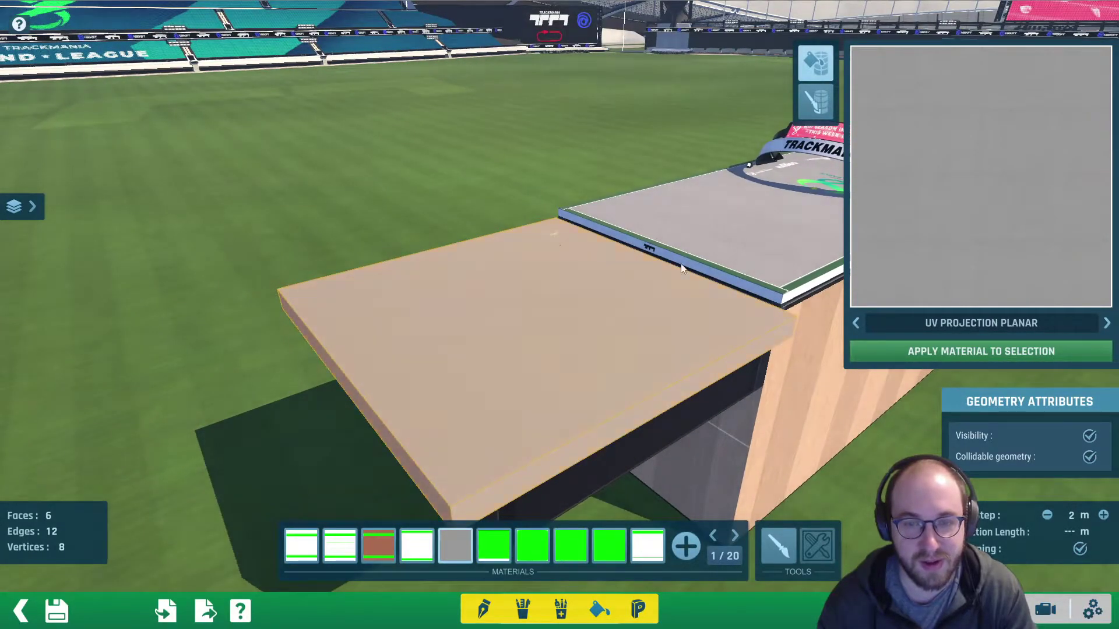
right_click_drag(552, 347, 639, 342)
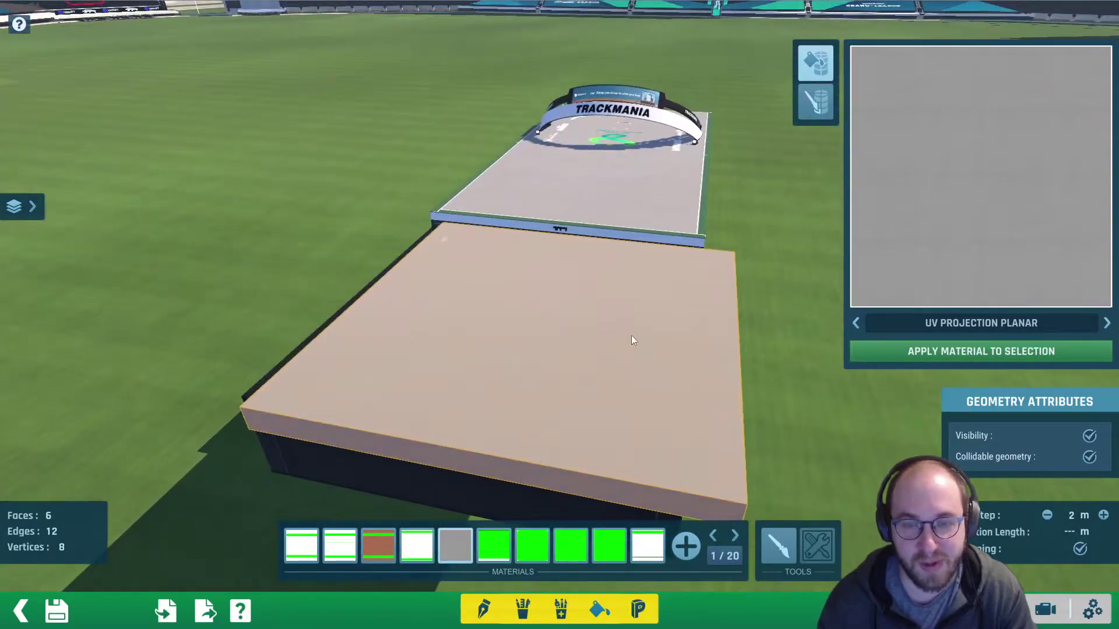
Select the whole slab and subdivide its faces four times into a fine grid
left_click(511, 331)
left_click(510, 327)
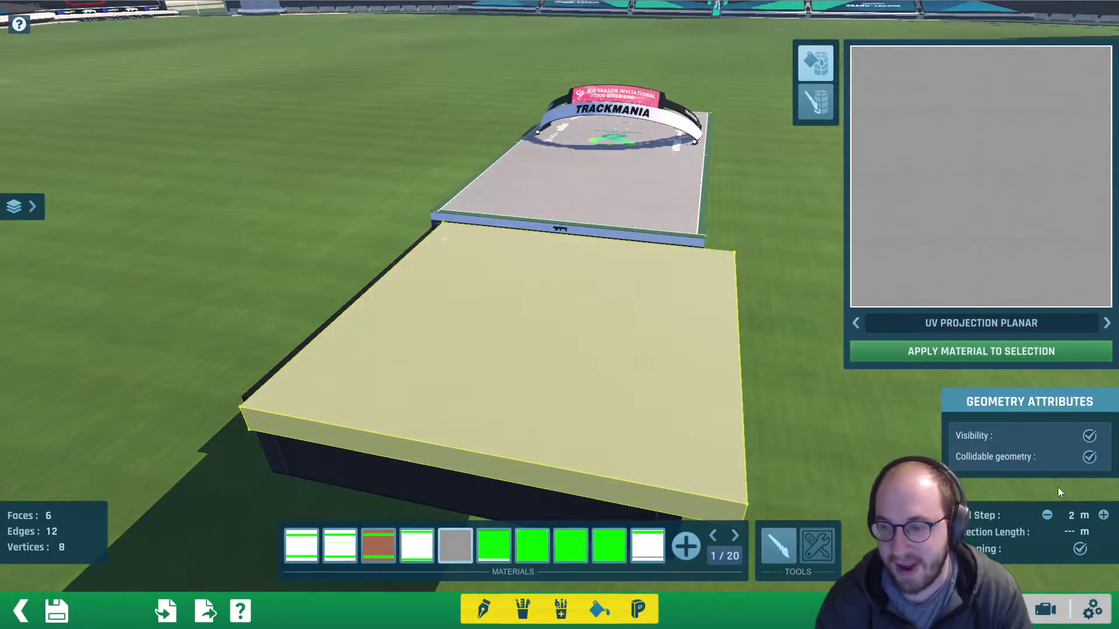
right_click_drag(607, 360, 499, 332, "alt")
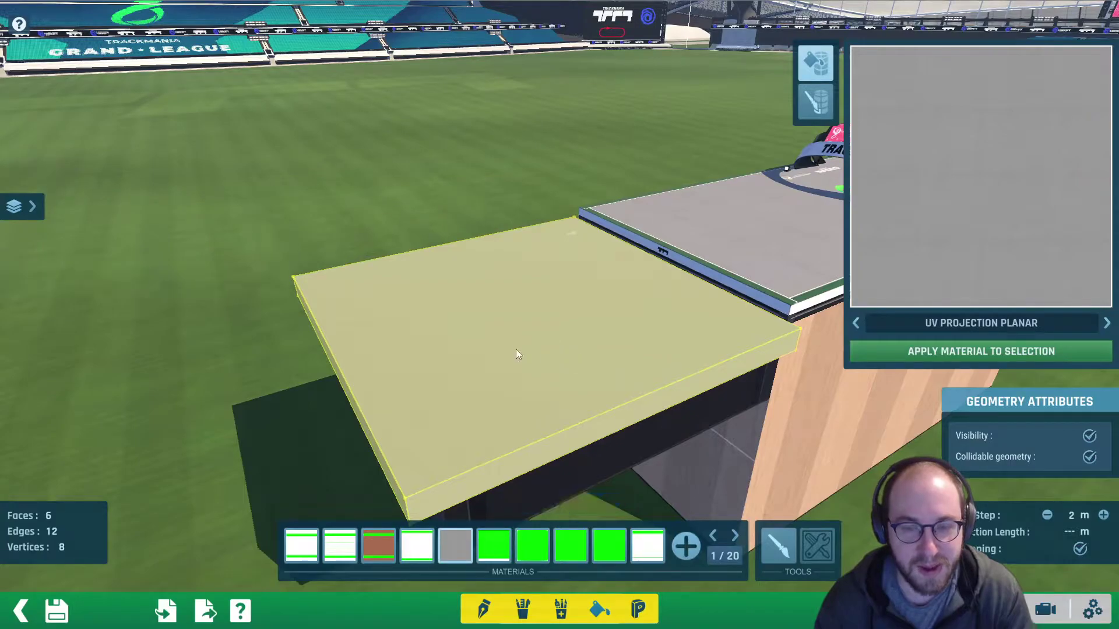
left_click(489, 610)
left_click(523, 609)
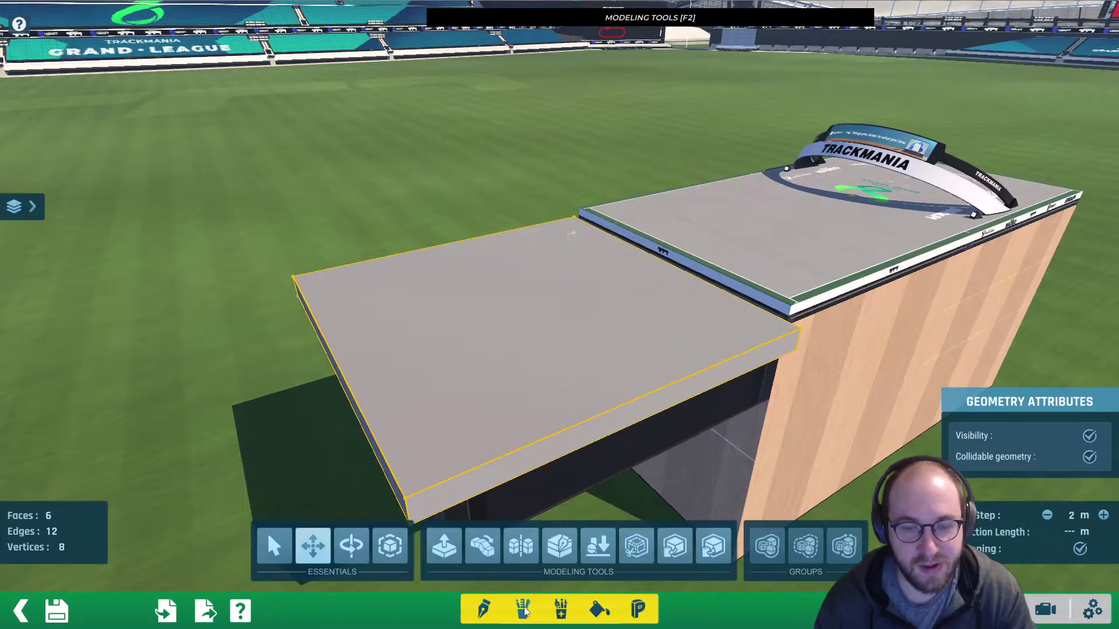
left_click(563, 610)
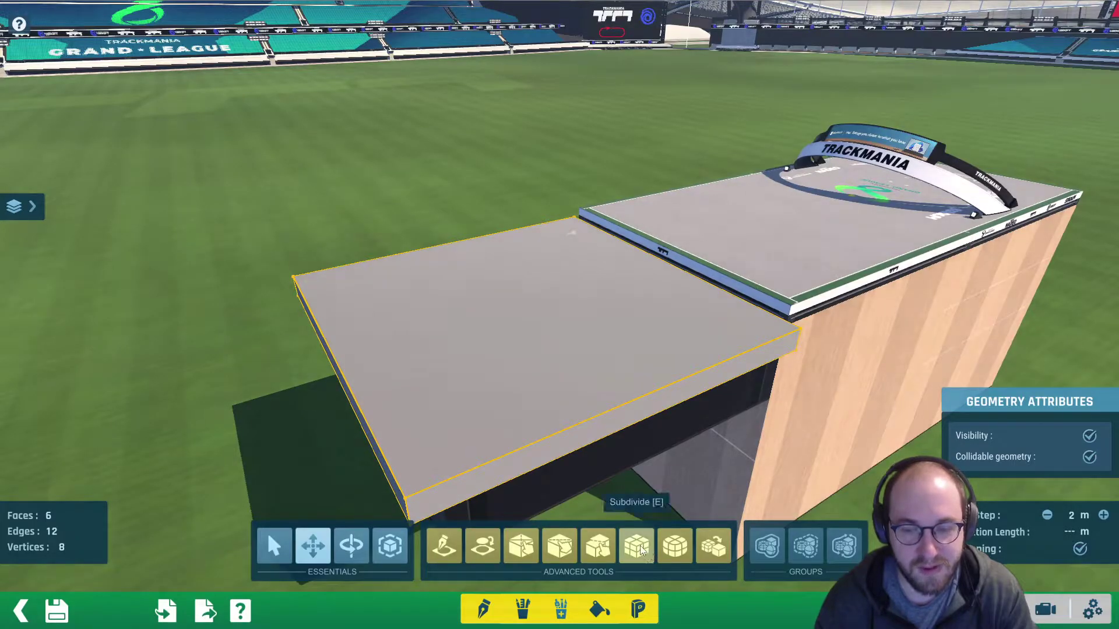
left_click(564, 304)
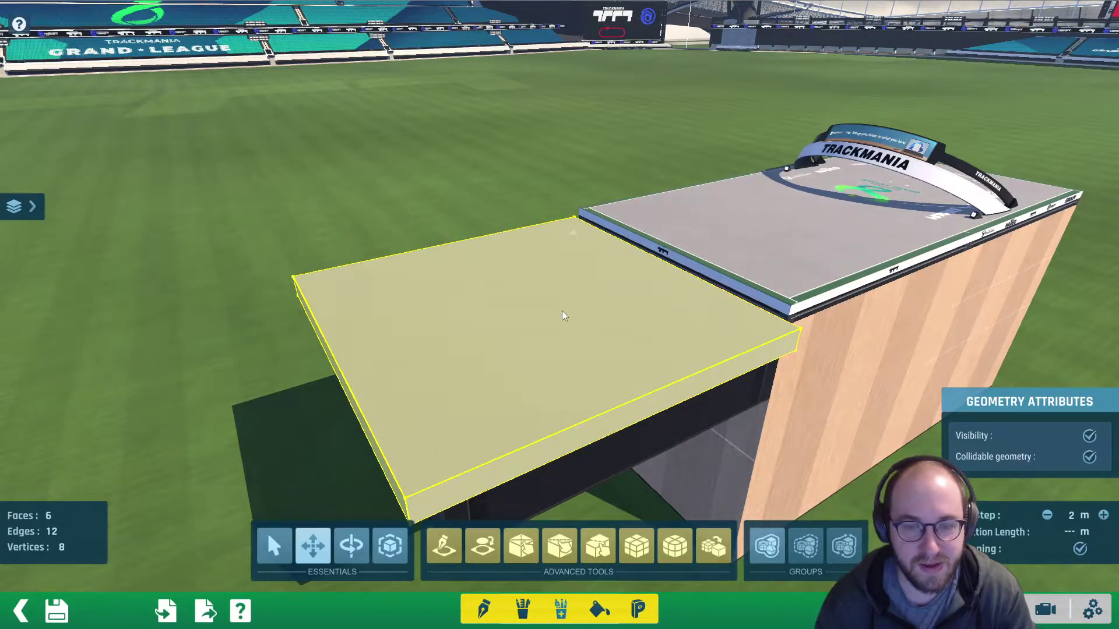
left_click(635, 550)
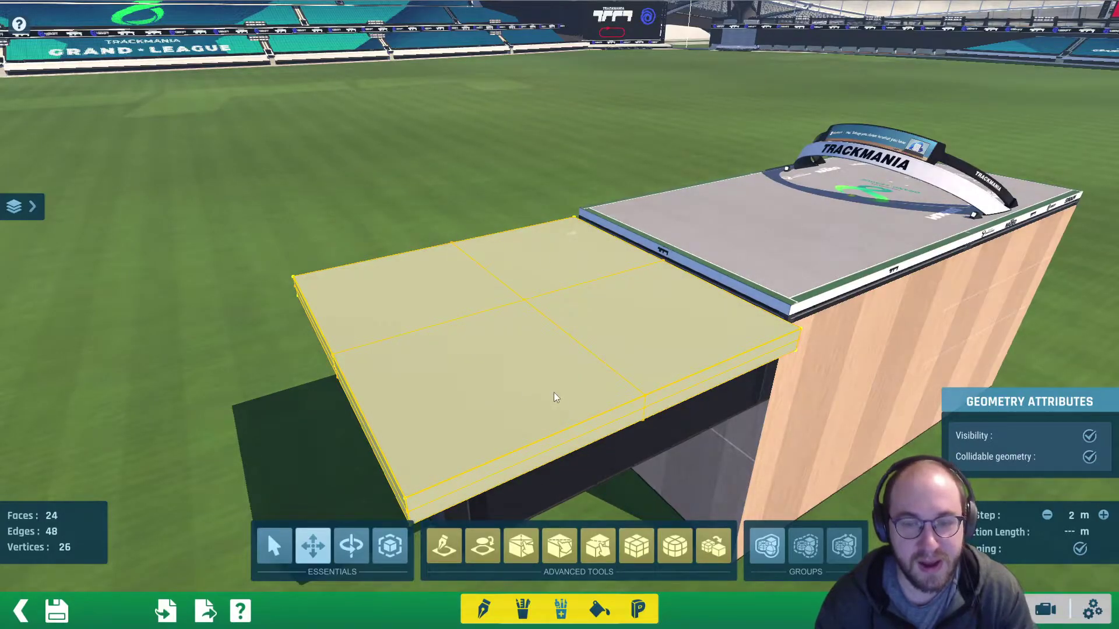
left_click(638, 546)
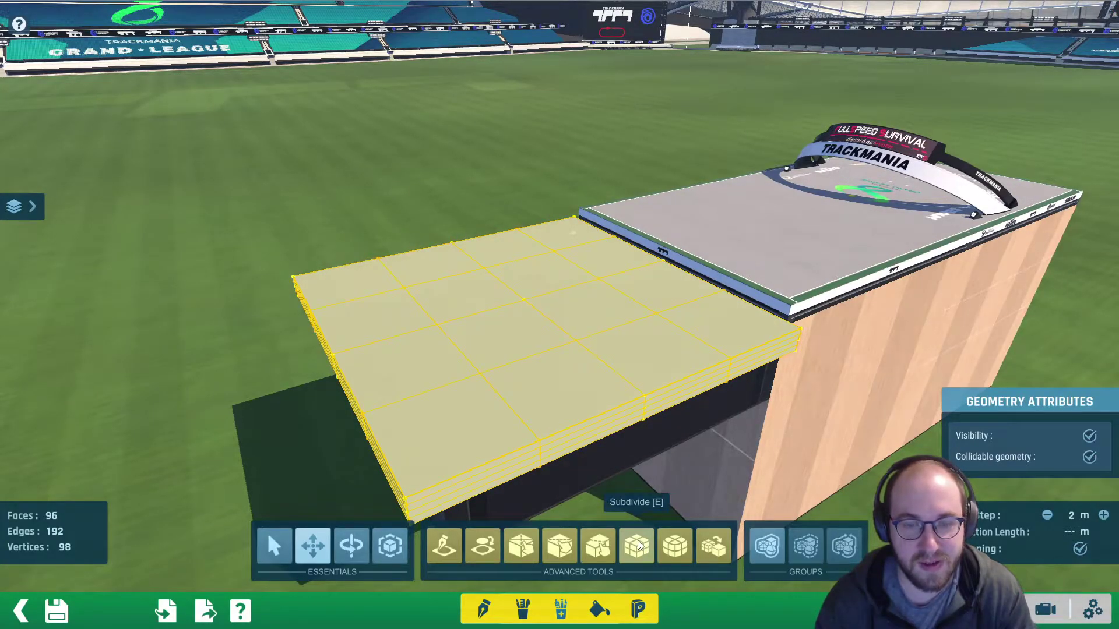
left_click(639, 544)
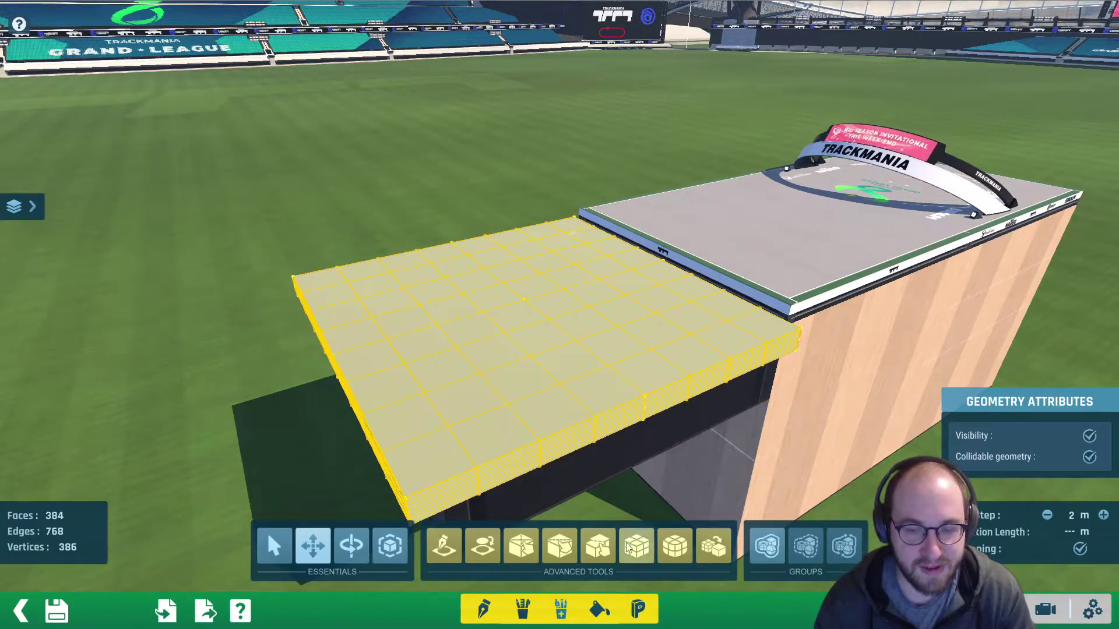
right_click_drag(460, 461, 213, 454, "alt")
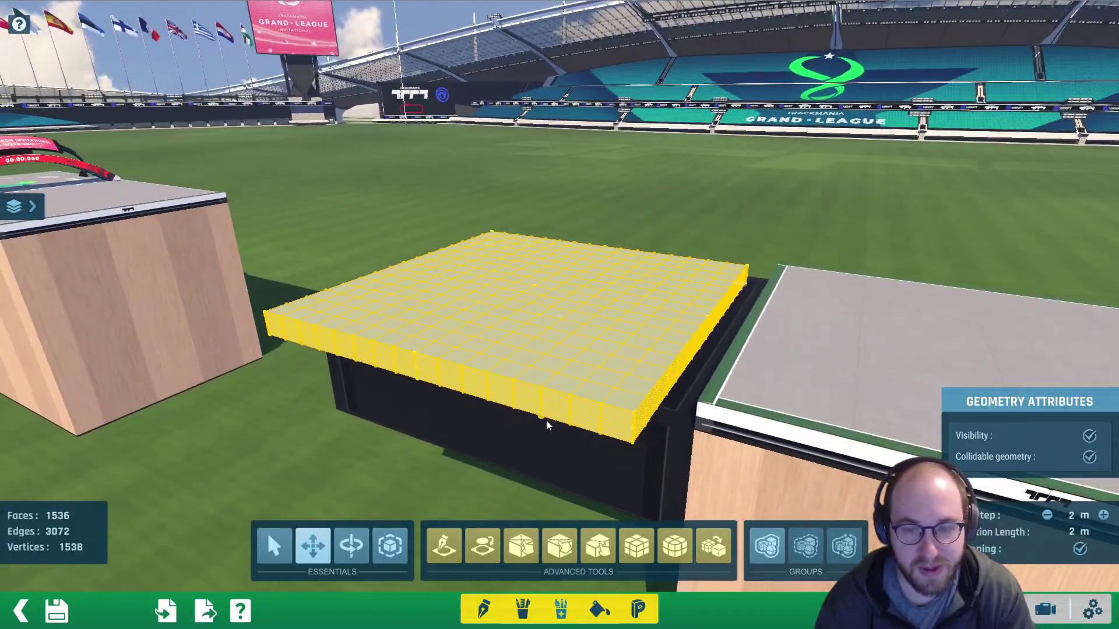
right_click_drag(547, 334, 540, 309, "alt")
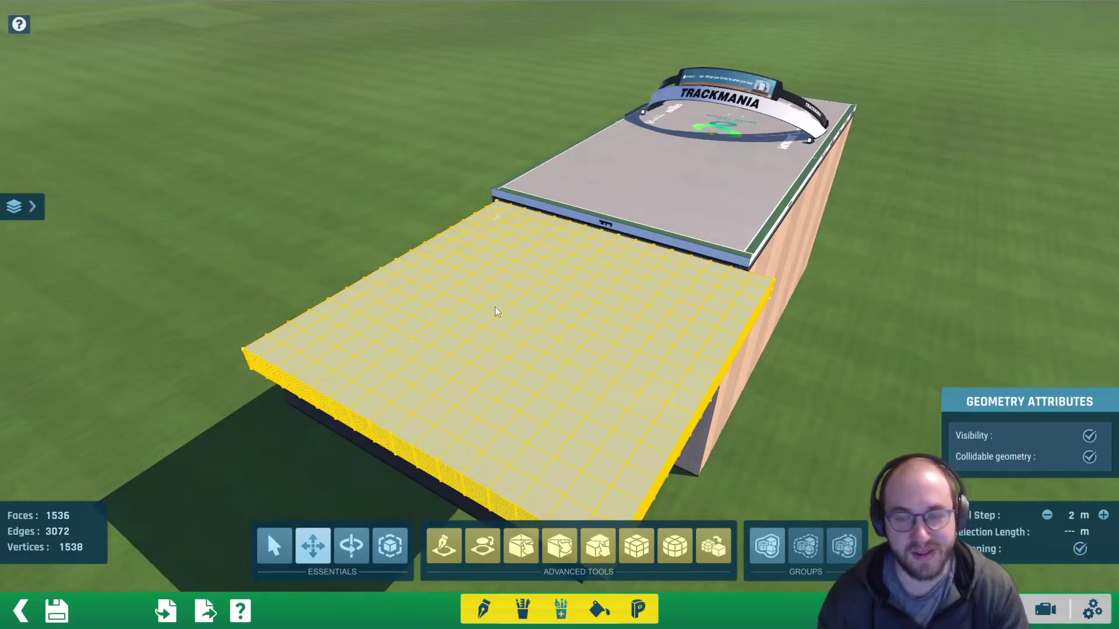
scroll(497, 306, "up", 3)
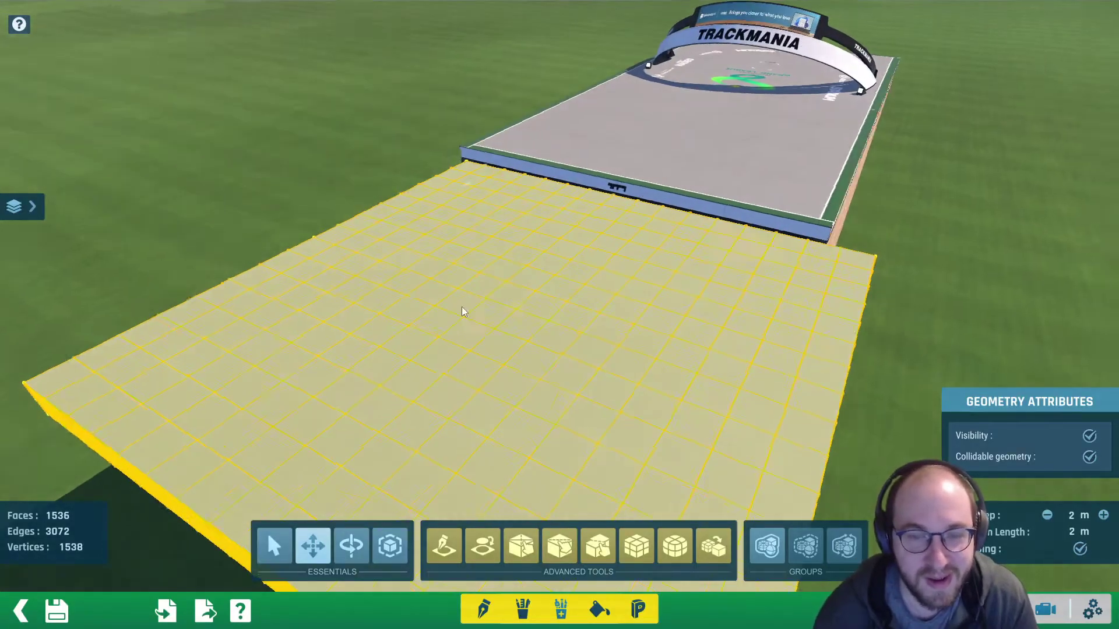
right_click_drag(451, 307, 594, 274, "alt")
left_click_drag(593, 274, 537, 137, "alt")
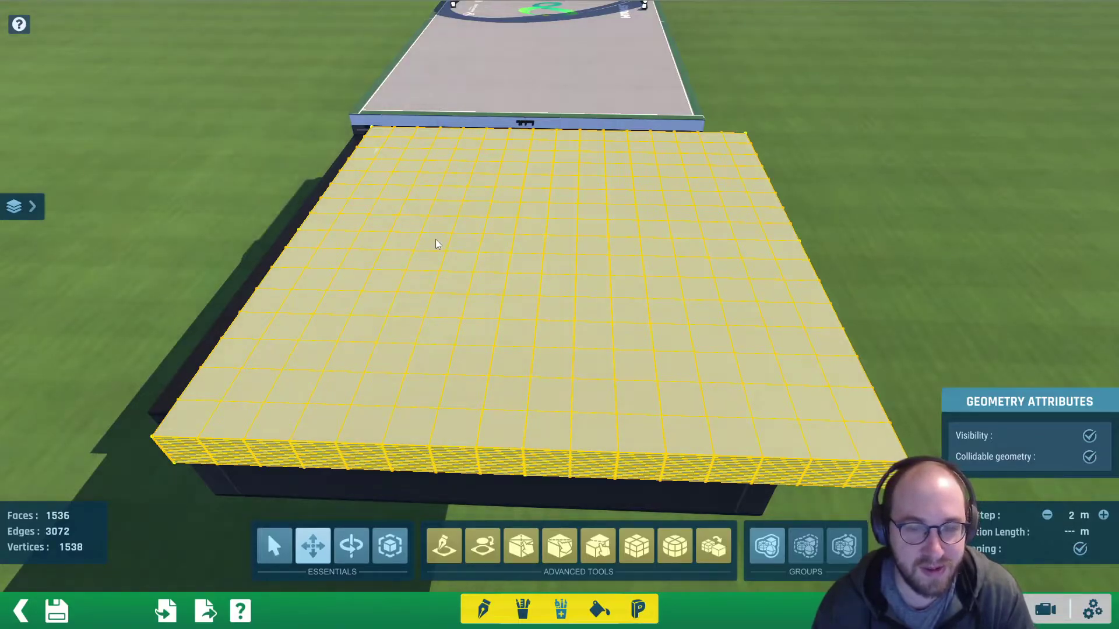
Select a rectangular block of 3 by 4 faces on the slab's upper surface and cut them out
left_click_drag(473, 250, 550, 342, "alt")
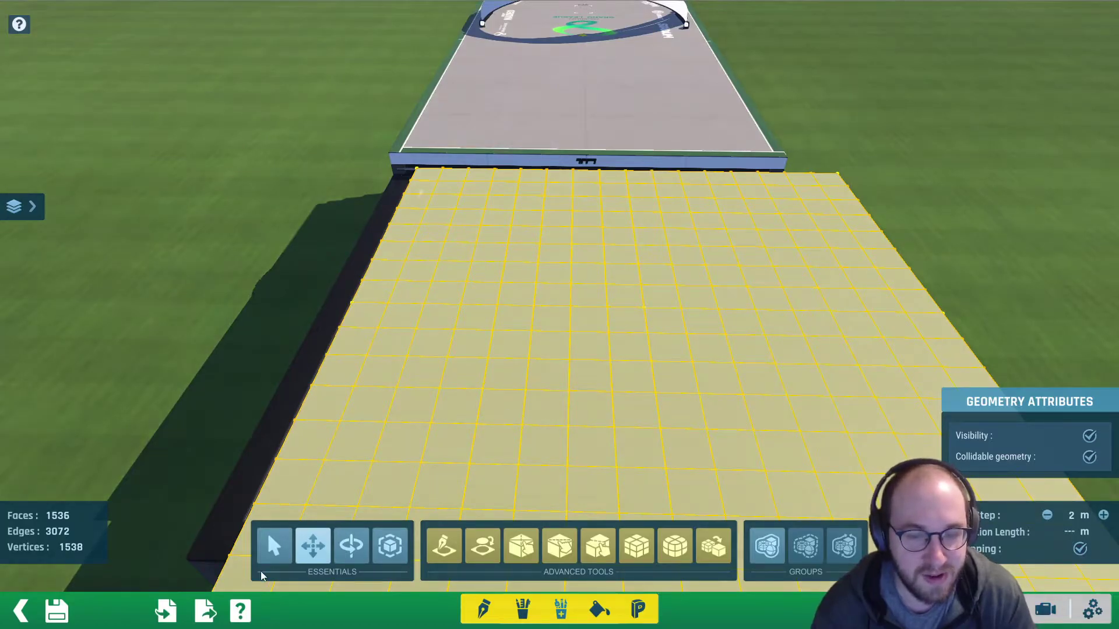
left_click(274, 545)
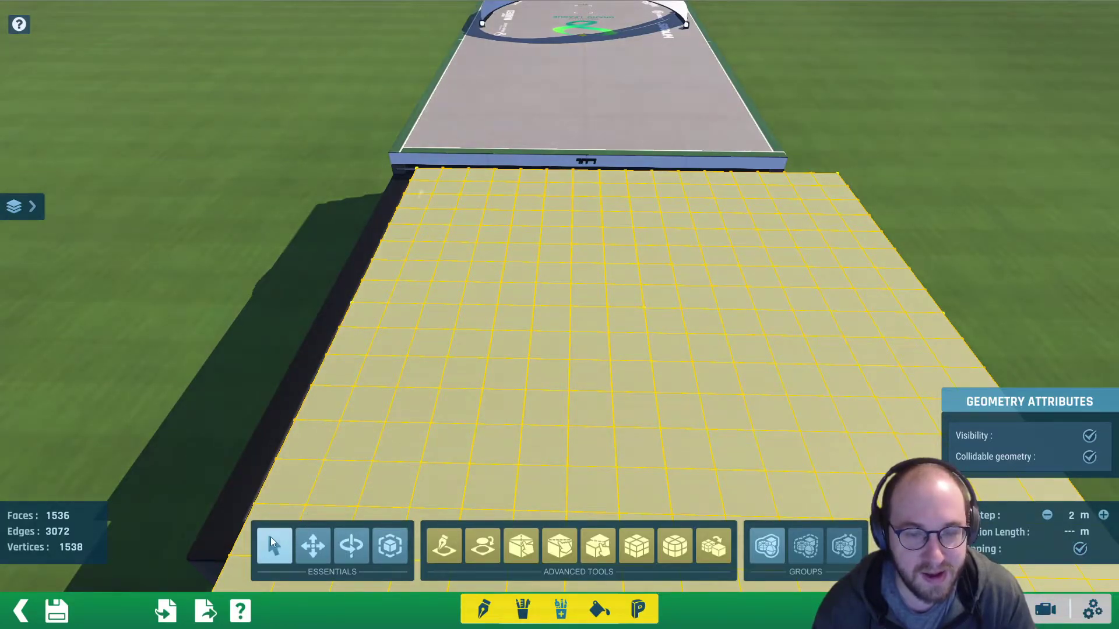
left_click(502, 405)
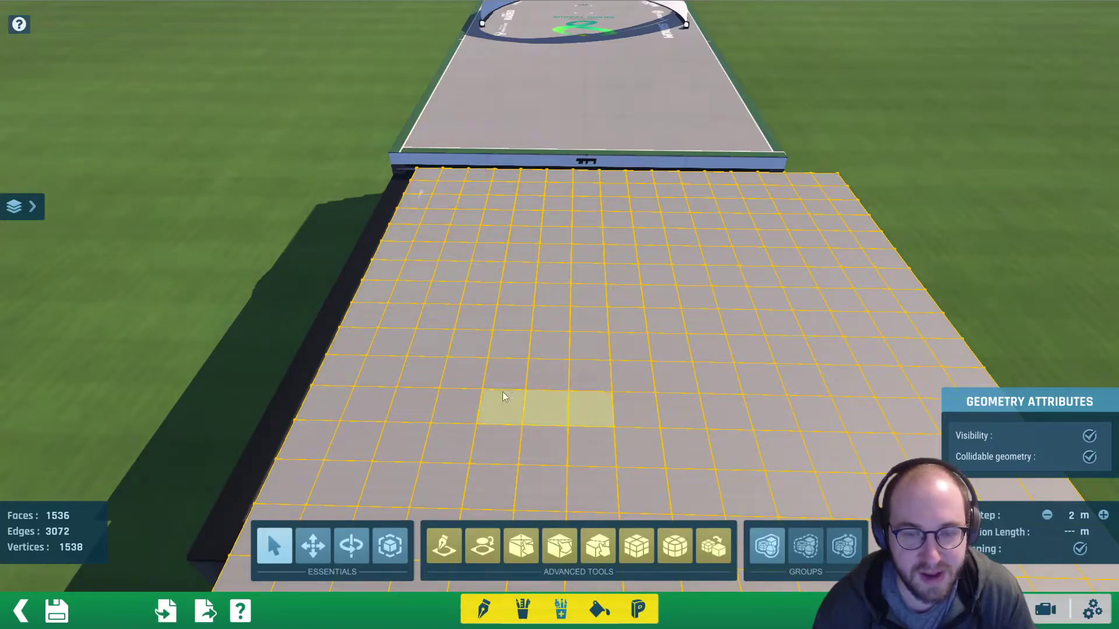
left_click(506, 369)
scroll(582, 414, "down", 2)
left_click_drag(582, 413, 562, 370, "alt")
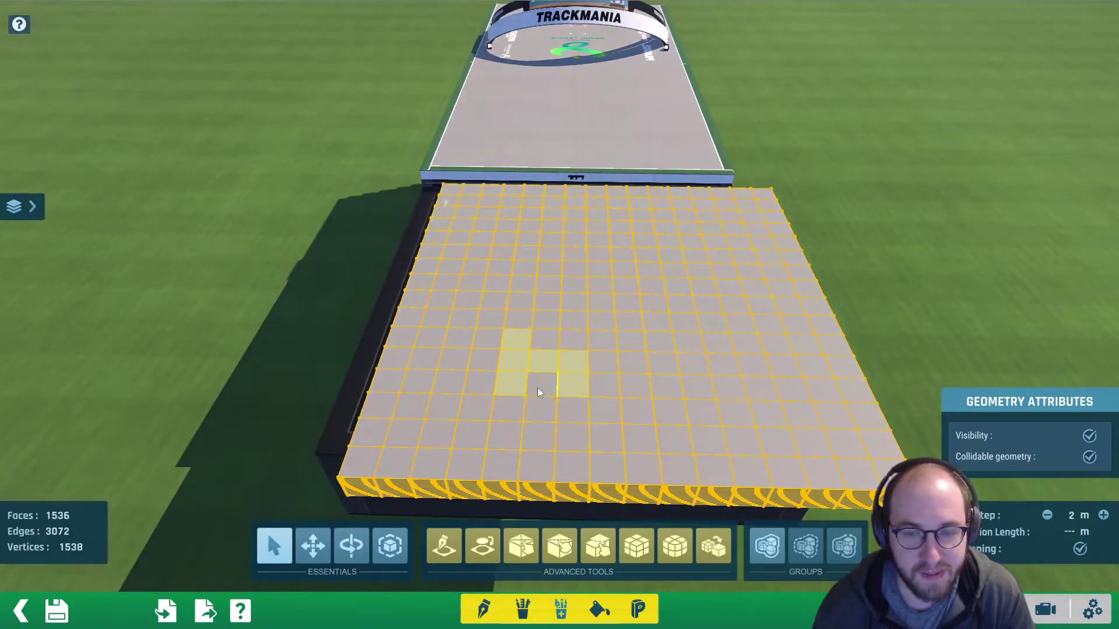
left_click(562, 382)
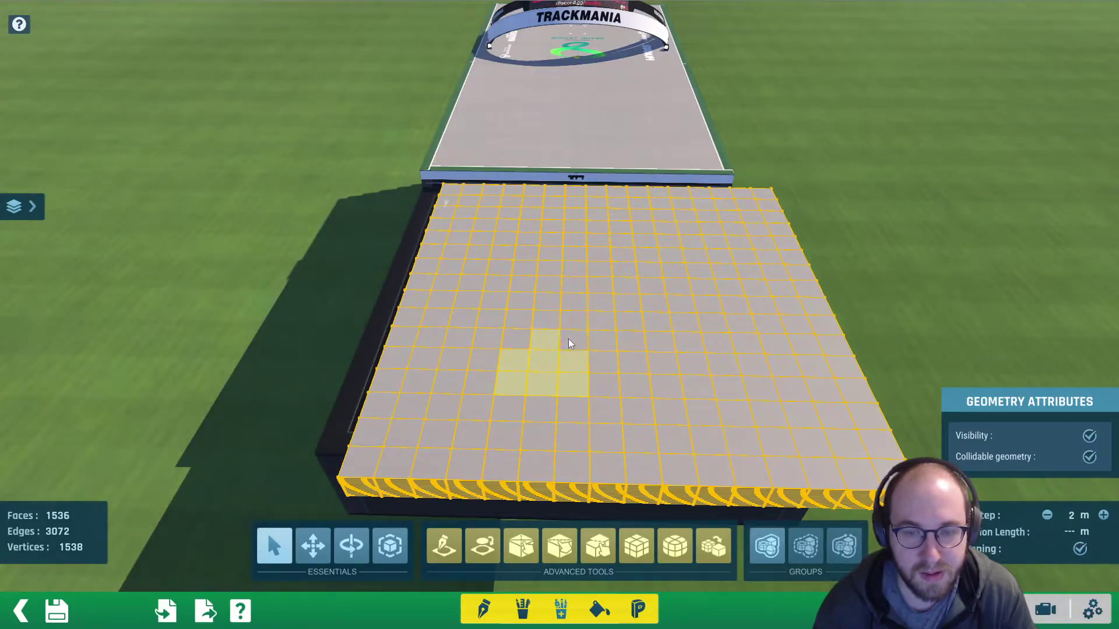
left_click(573, 320, "shift")
right_click_drag(636, 300, 495, 309, "alt")
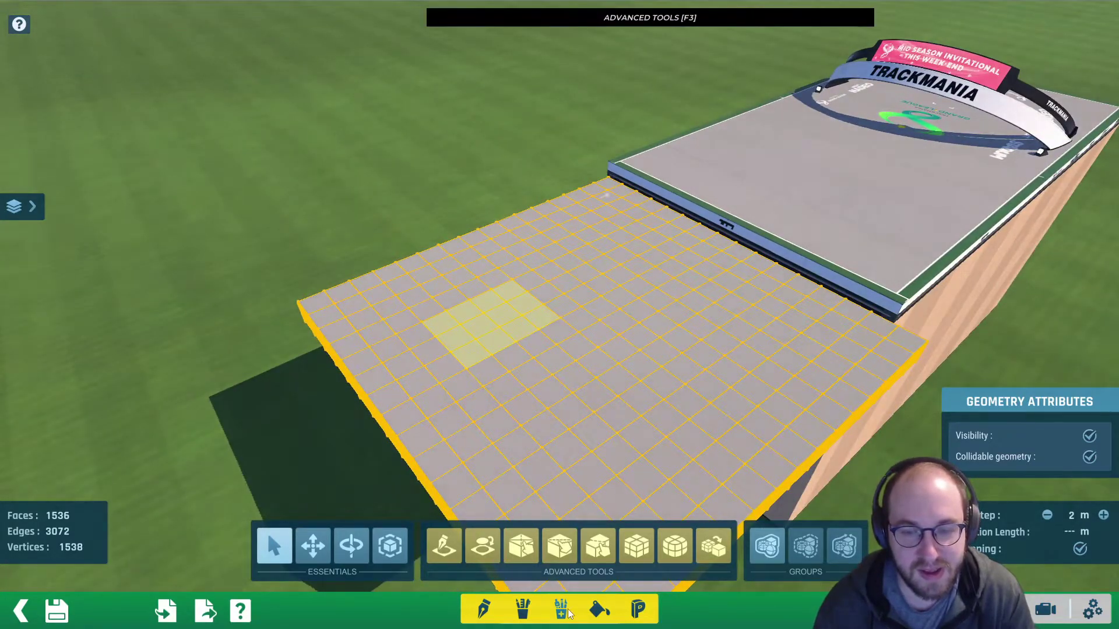
left_click(496, 607)
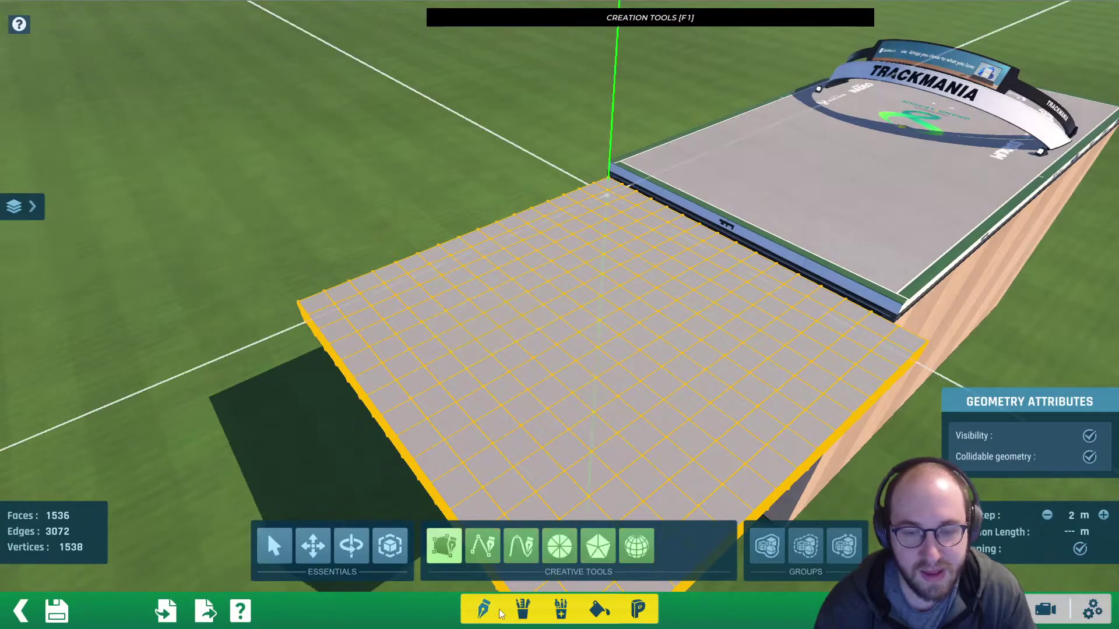
left_click(518, 608)
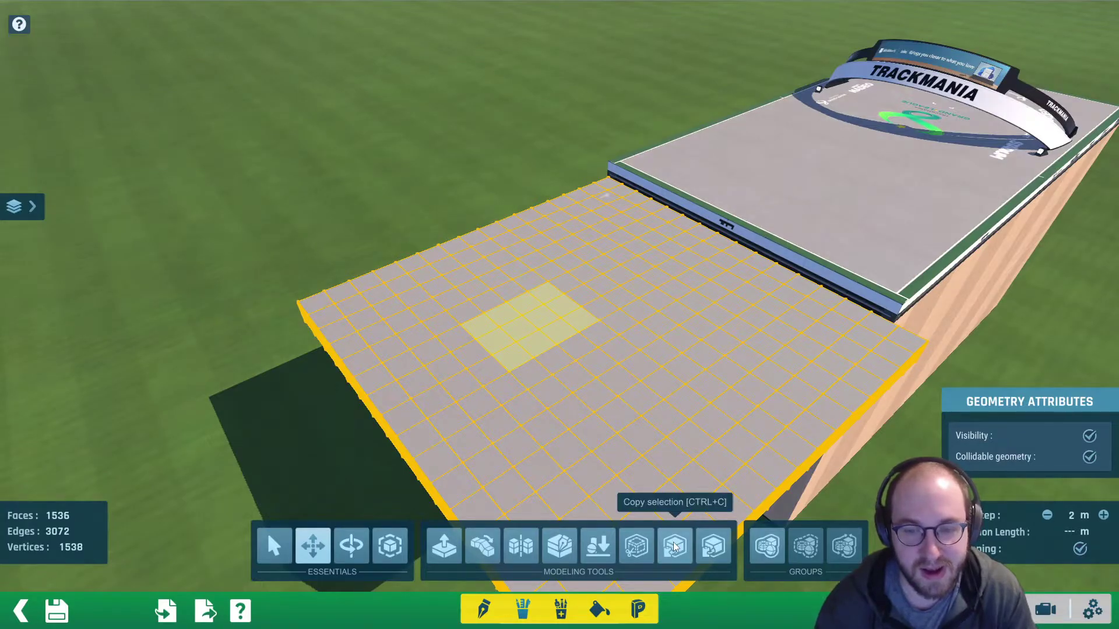
key("ctrl+x")
right_click_drag(575, 345, 609, 282, "alt")
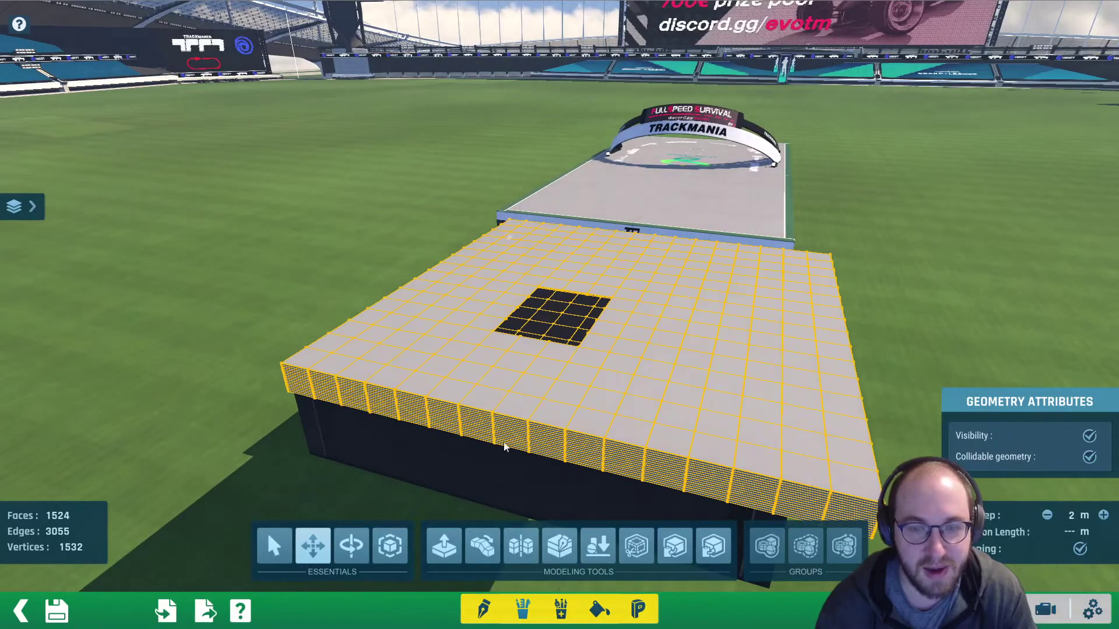
Add a new geometry layer and delete its default cube
left_click(30, 206)
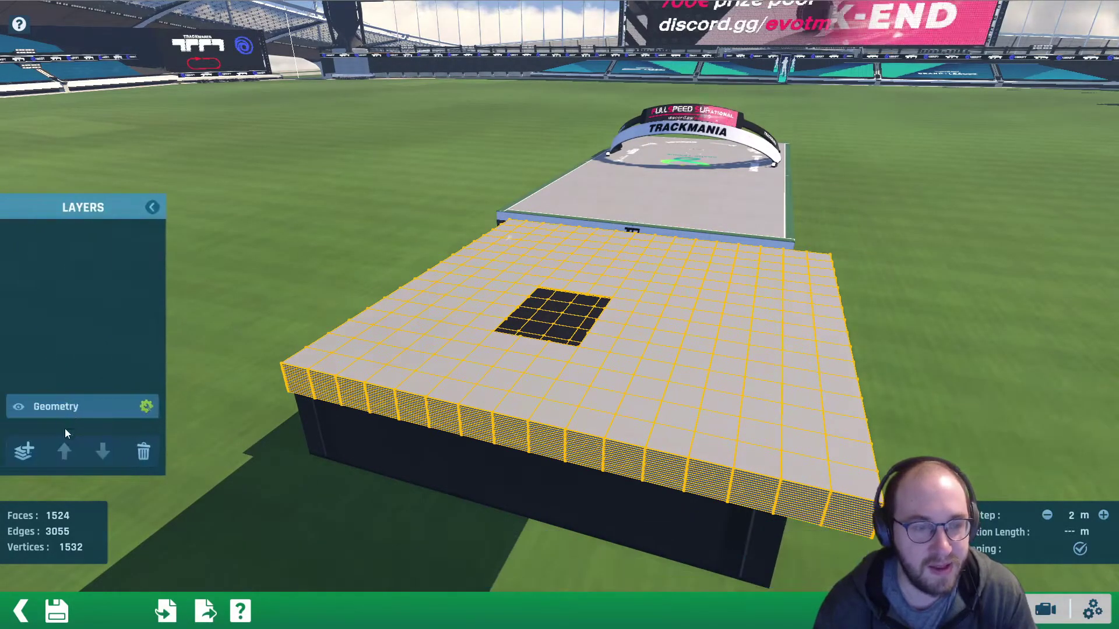
left_click(26, 451)
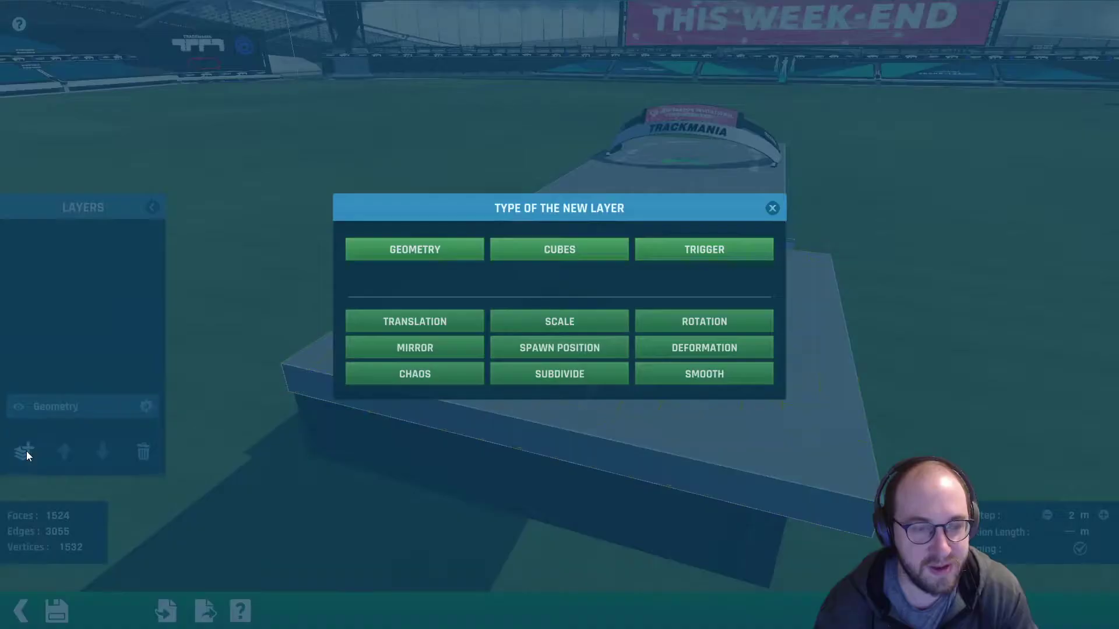
left_click(435, 244)
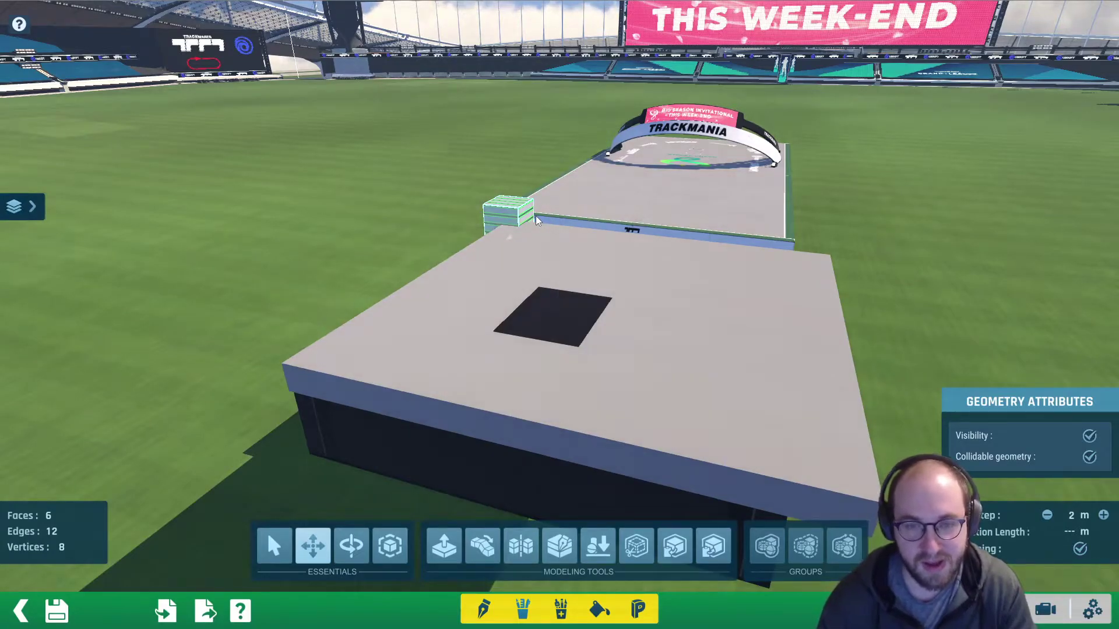
key("Delete")
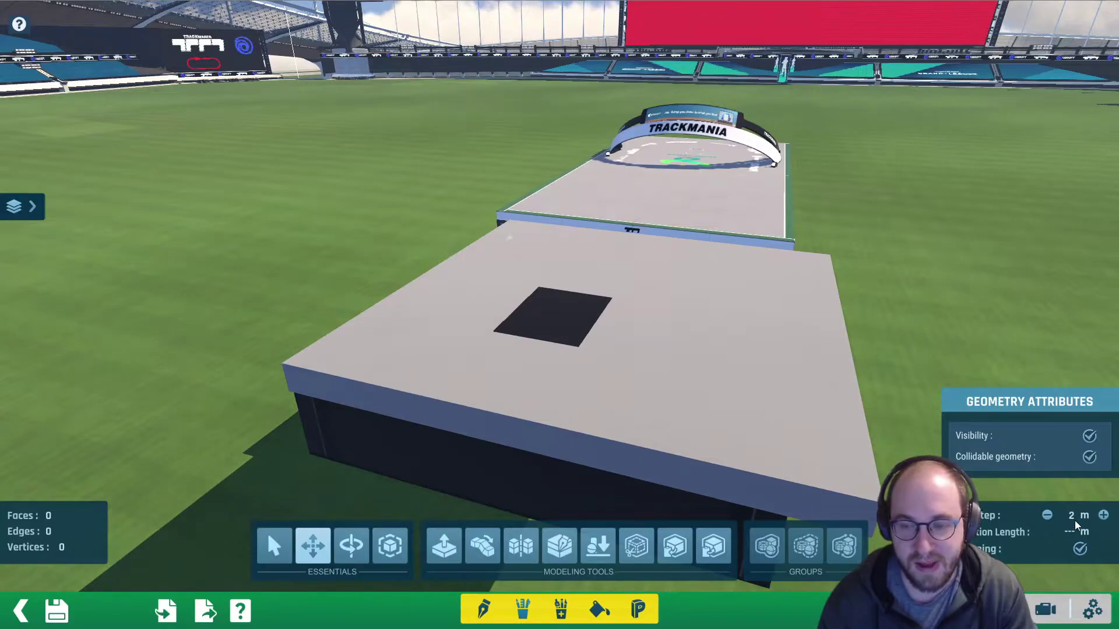
With a grid step of 0 m, paste the cut faces back into the hole and make their layer non-collidable
type("0")
key("Return")
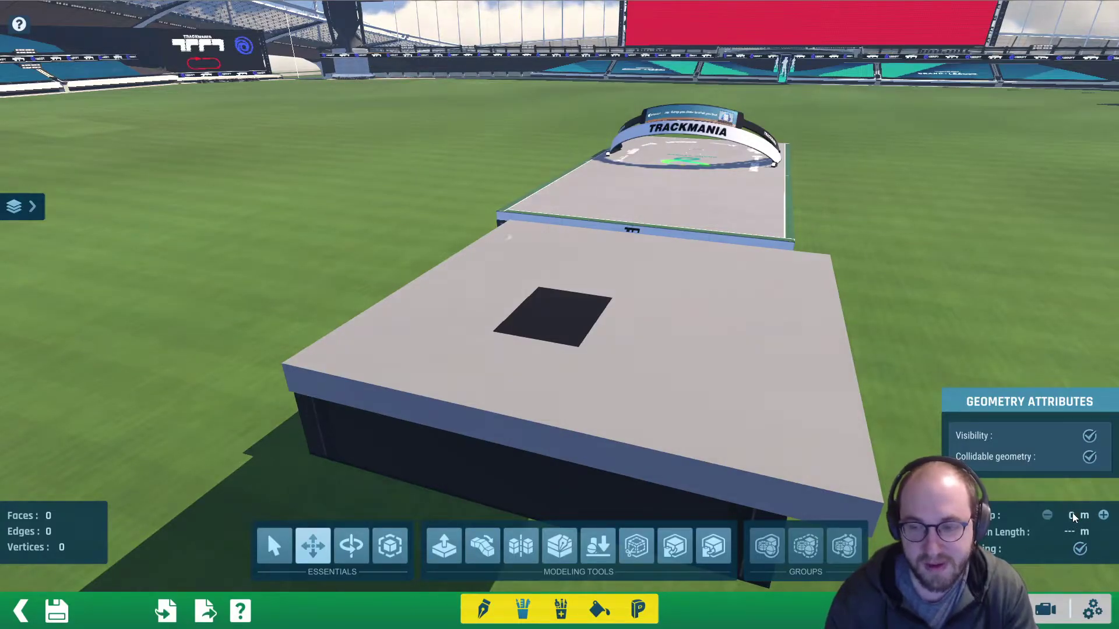
left_click(713, 545)
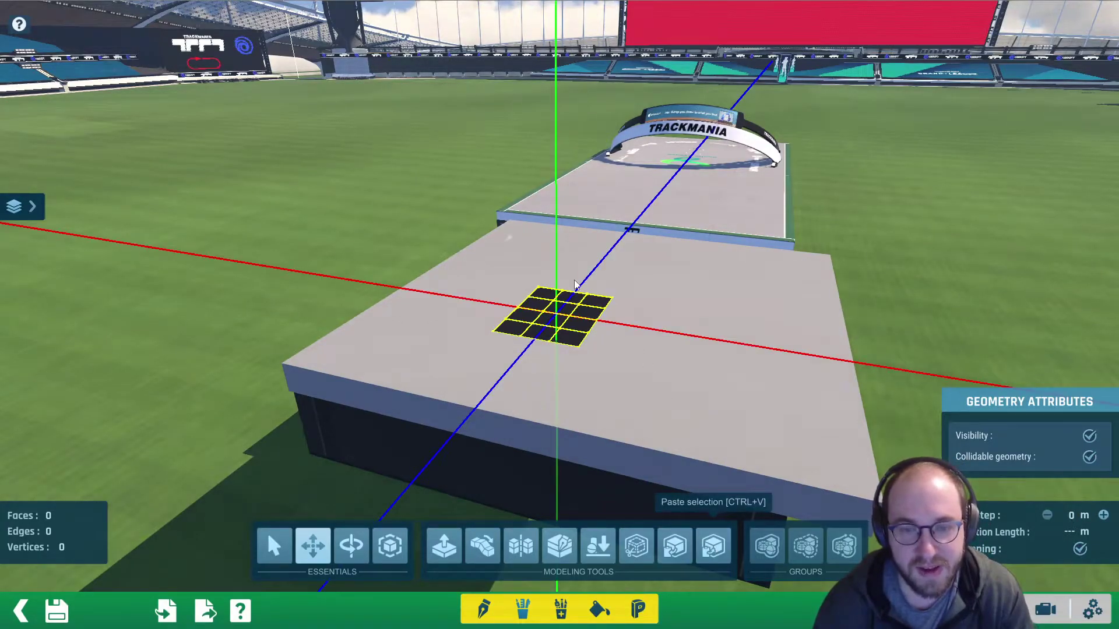
left_click(554, 307)
right_click_drag(633, 310, 574, 325, "alt")
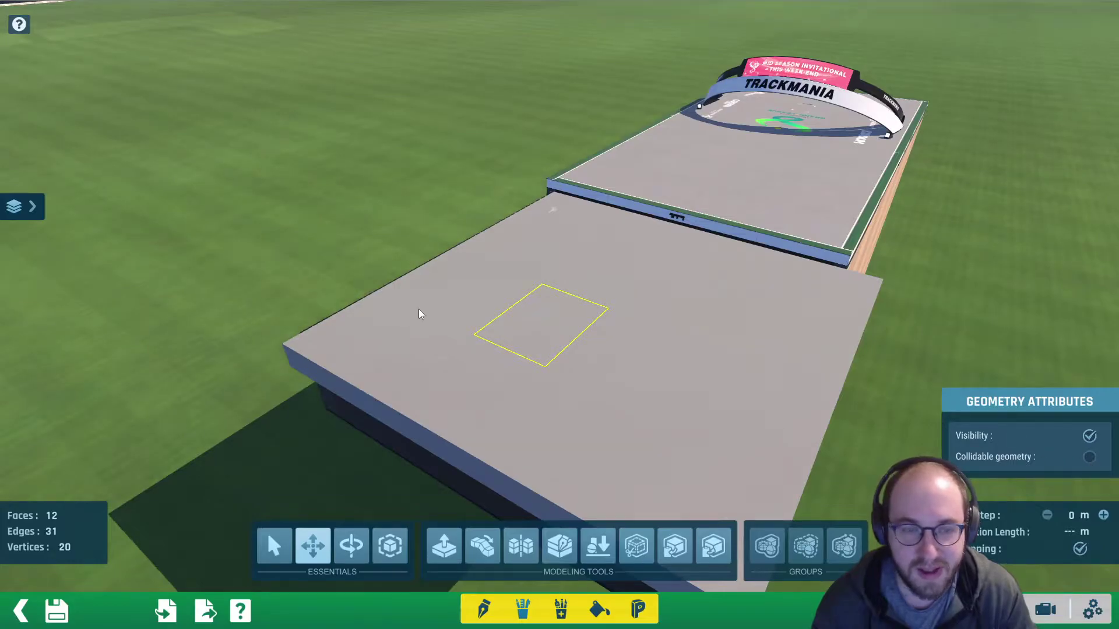
Add another geometry layer, emptied and set to invisible but collidable, and paste the cut faces into it in place
left_click(43, 206)
left_click(23, 449)
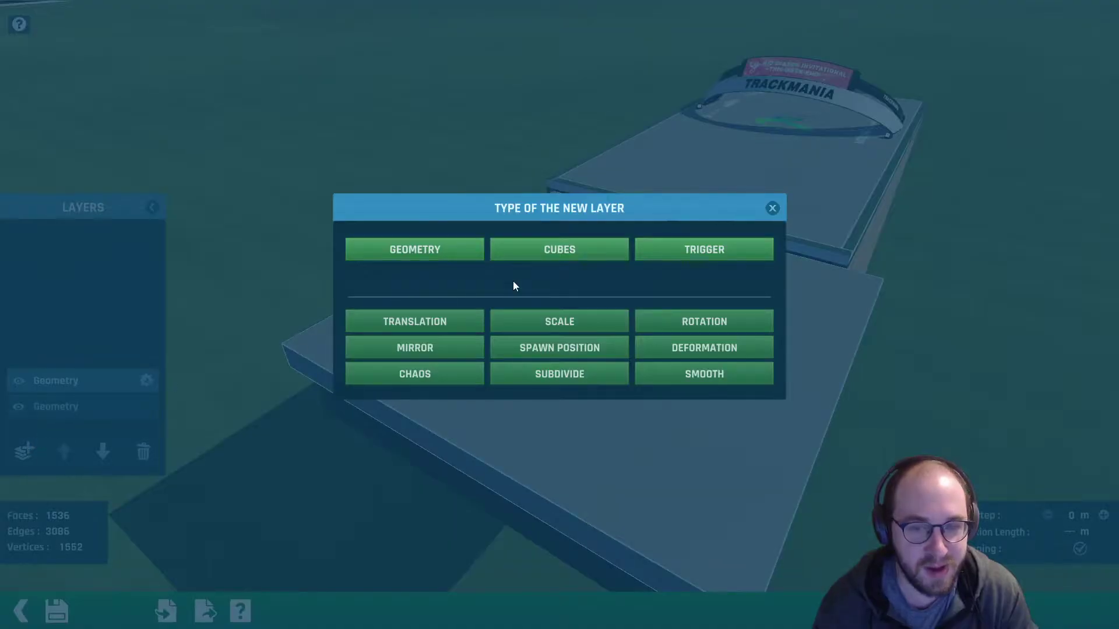
left_click(446, 250)
key("Delete")
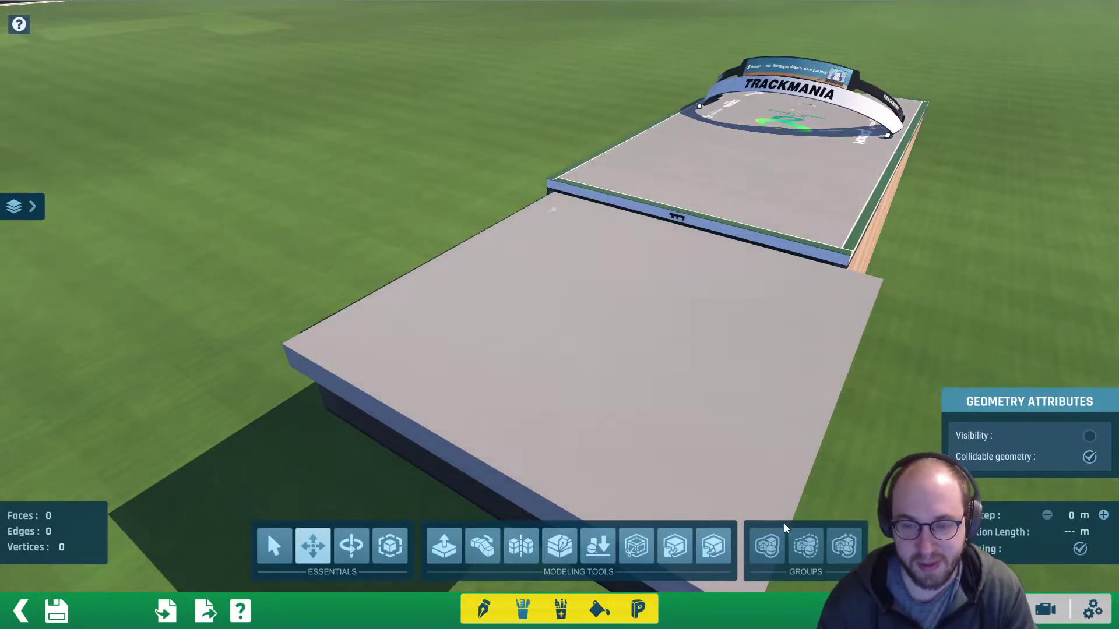
left_click(714, 545)
left_click(545, 323)
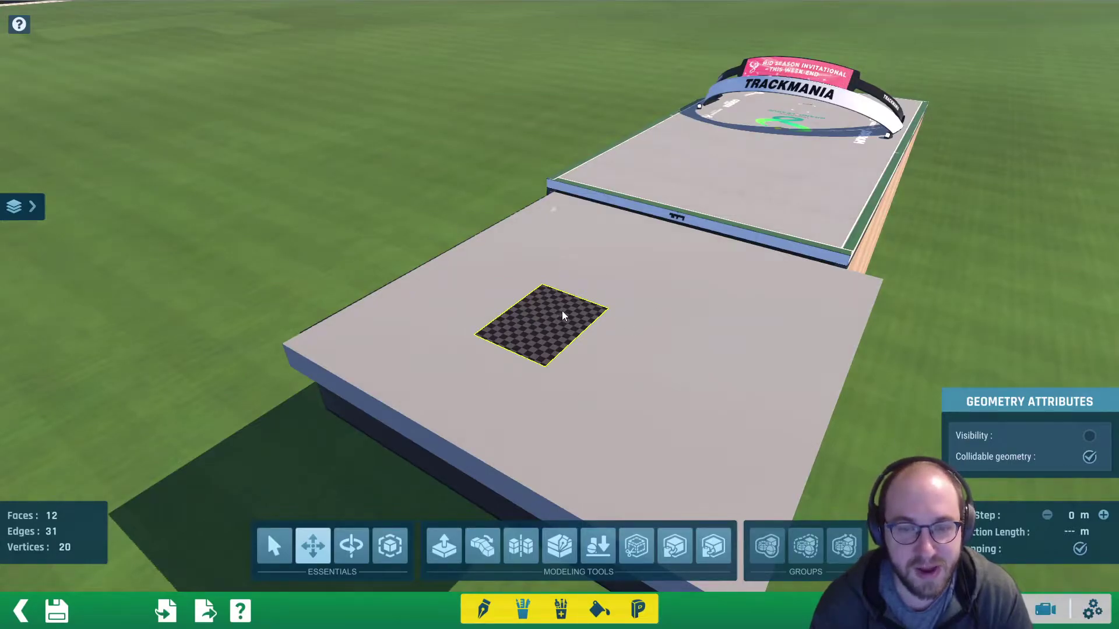
Apply the ConcreteFreeWheeling gameplay material to all faces of the invisible collision patch
scroll(562, 314, "up", 2)
left_click(552, 357)
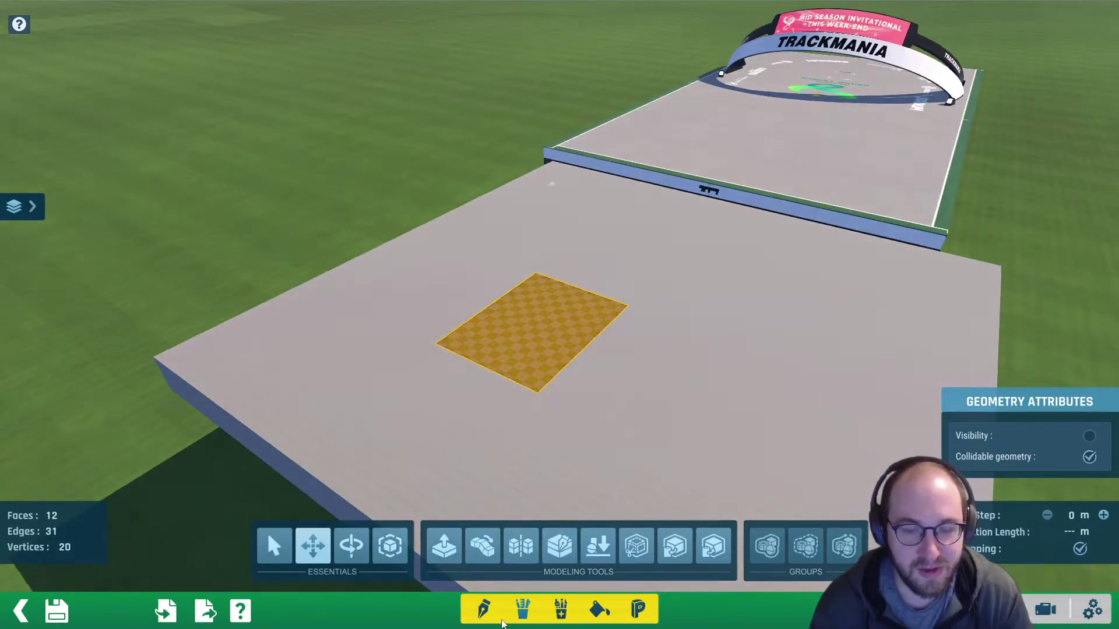
left_click(600, 609)
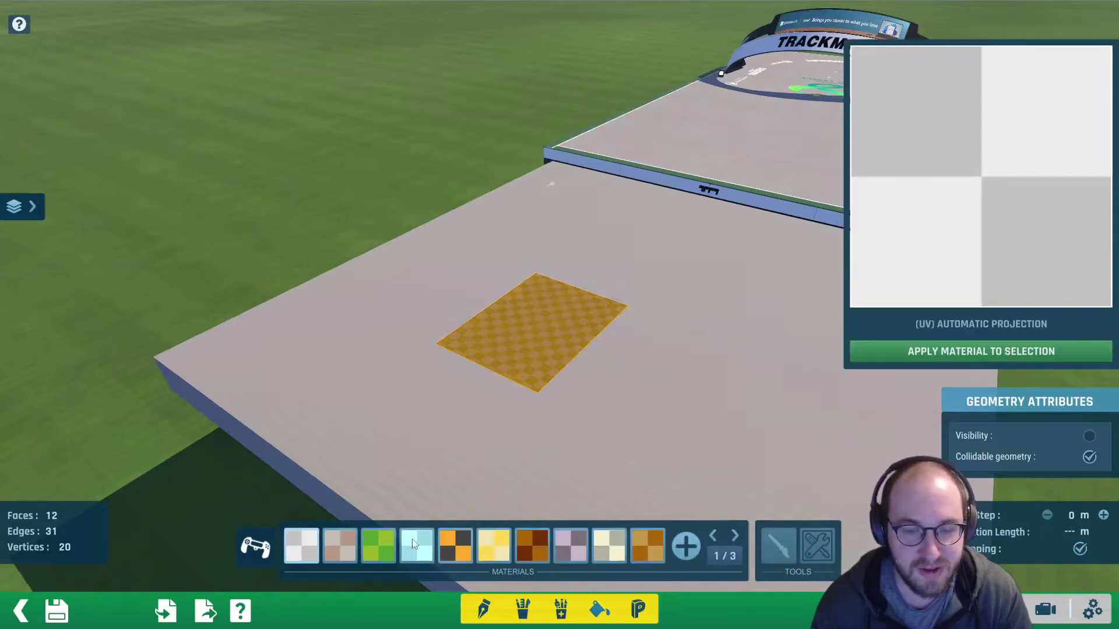
left_click(254, 544)
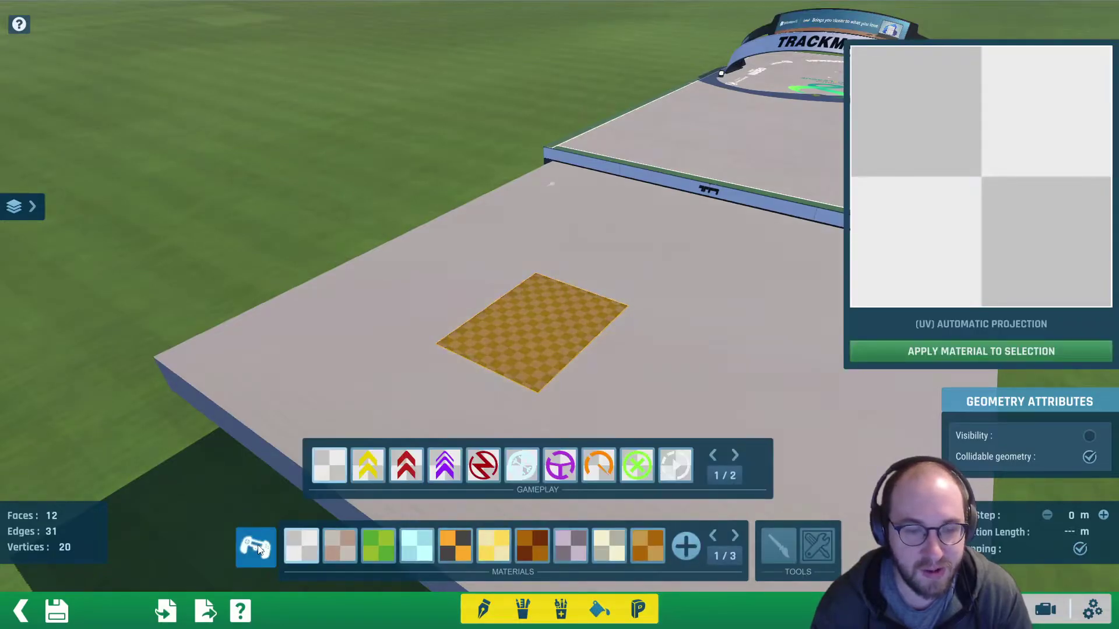
left_click(479, 470)
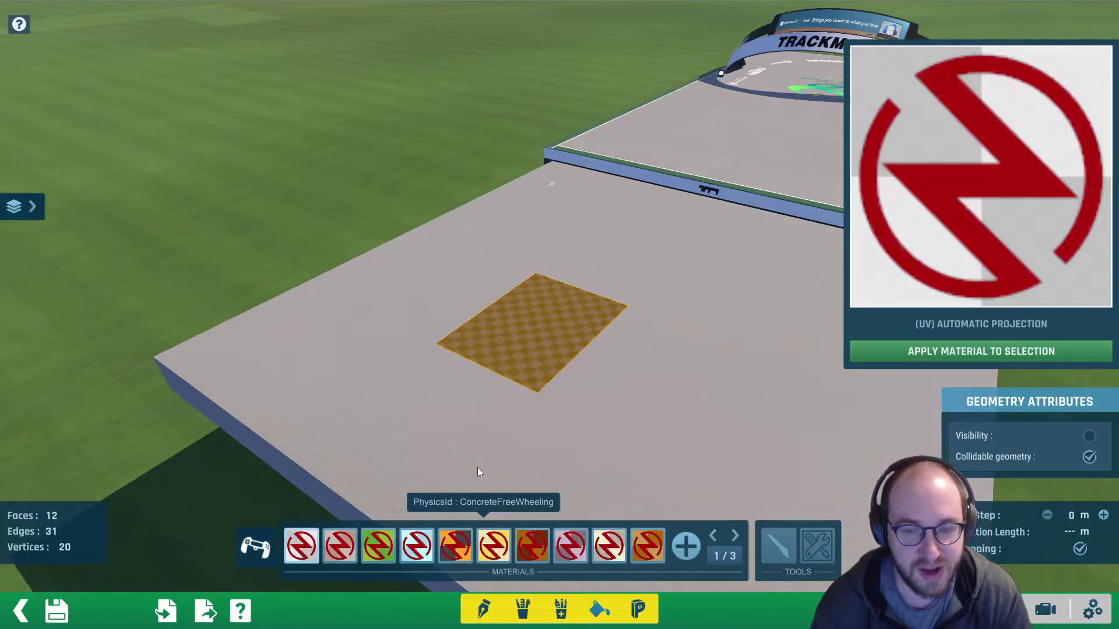
left_click(946, 348)
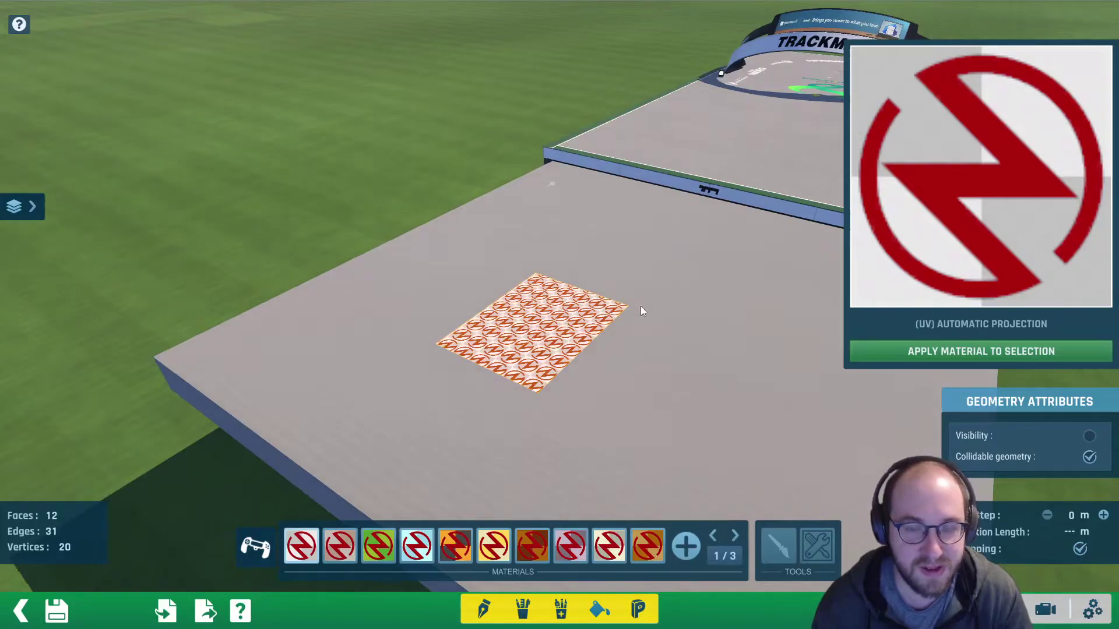
right_click_drag(627, 302, 619, 323, "alt")
left_click_drag(700, 360, 571, 291, "alt")
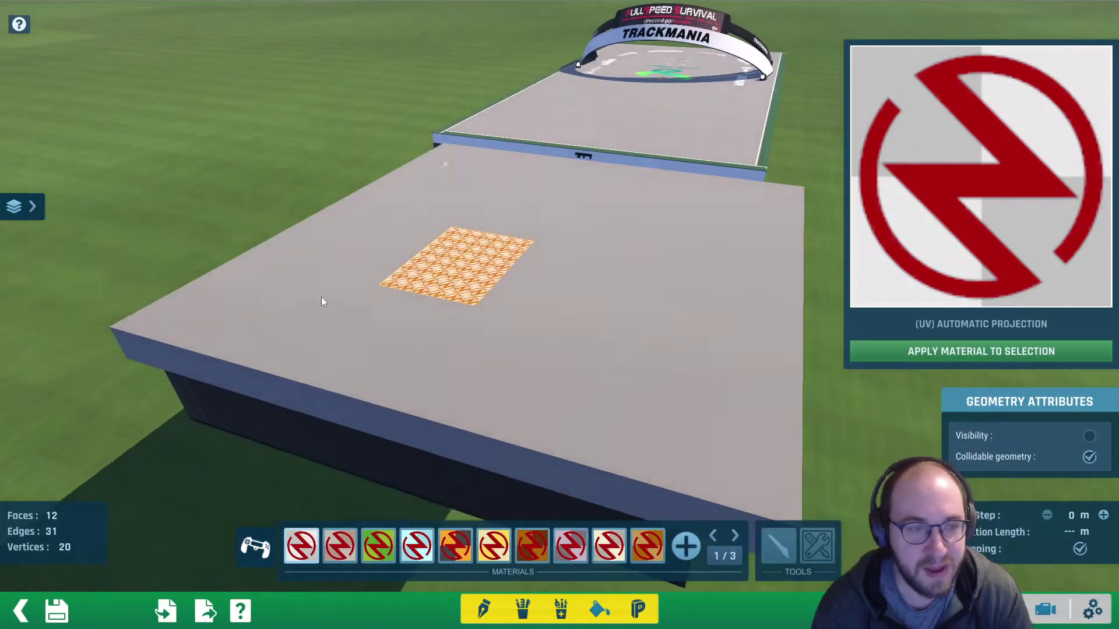
Add a further geometry layer, remove its default cube, and paste the cut faces over the gameplay patch
left_click(37, 208)
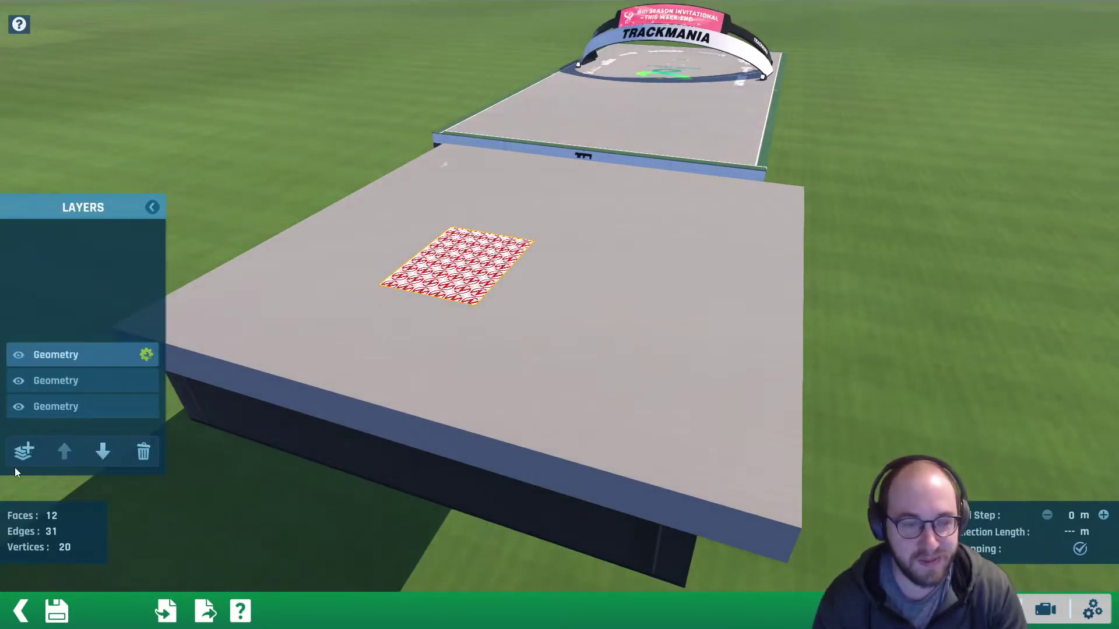
left_click(24, 451)
left_click(414, 250)
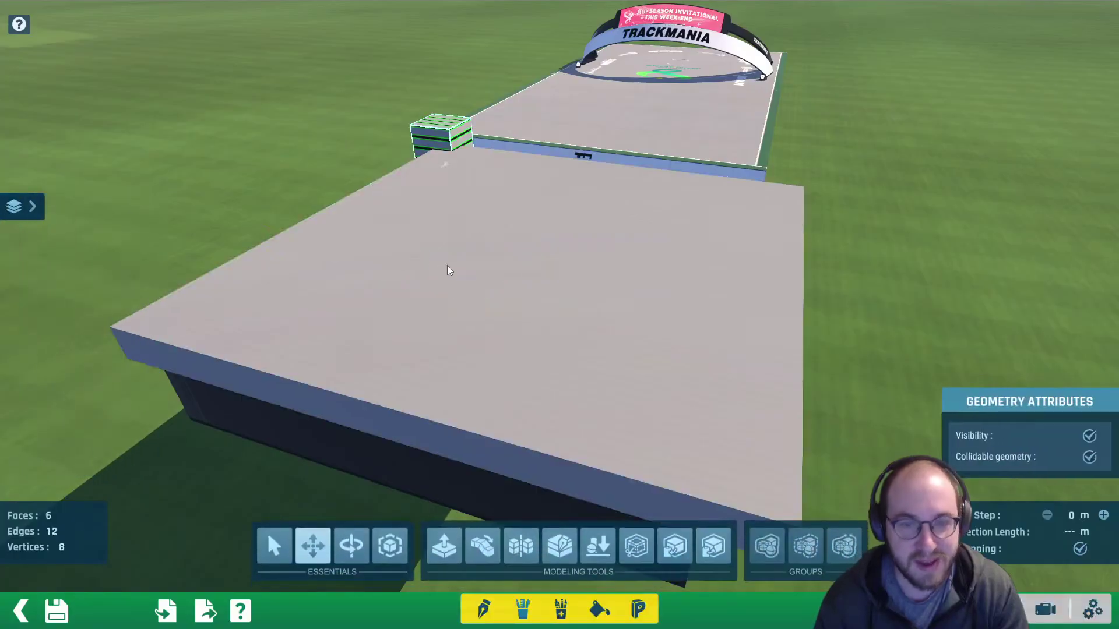
key("Delete")
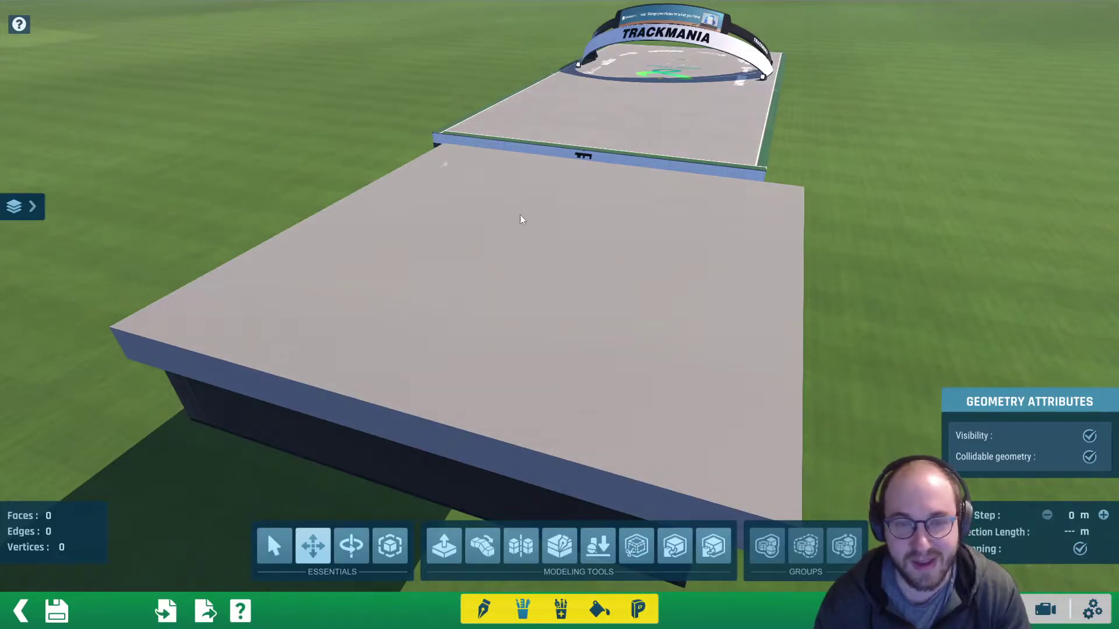
left_click(712, 548)
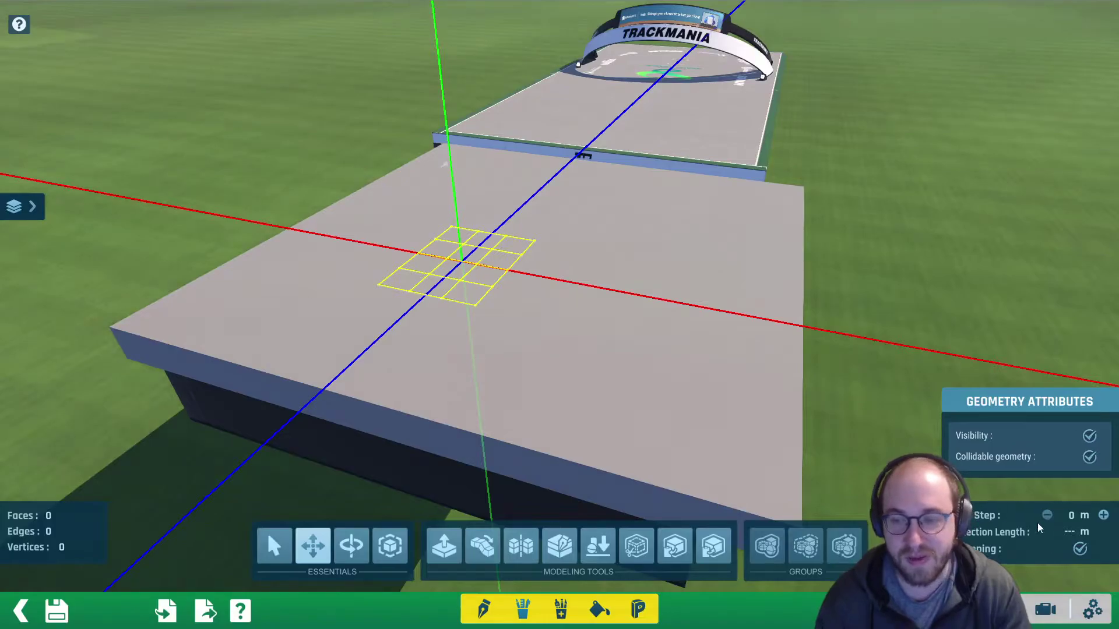
left_click(470, 257)
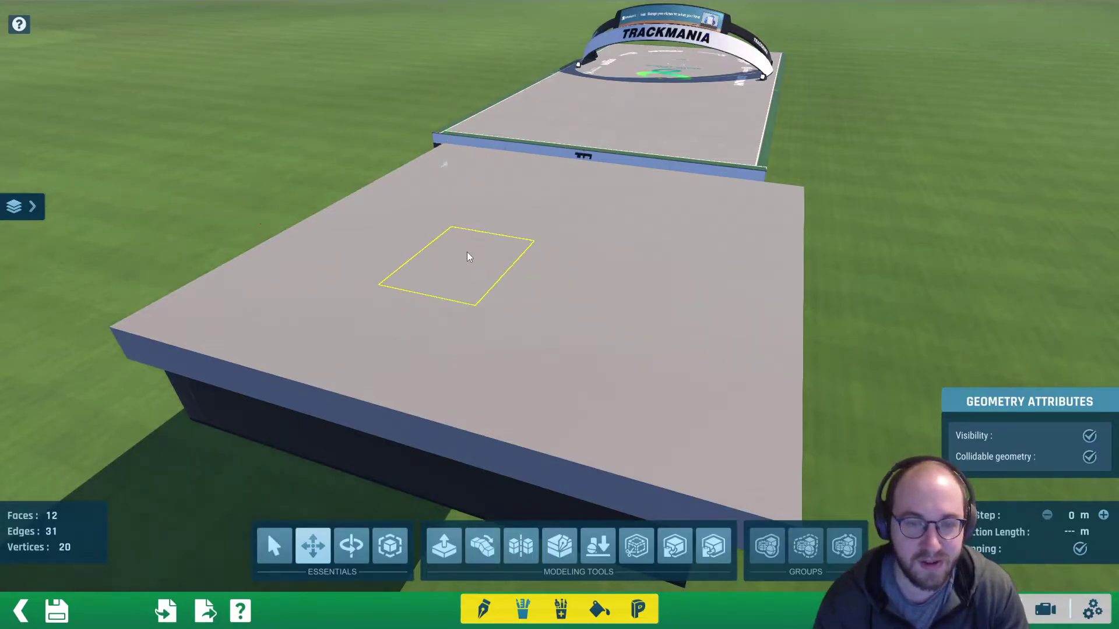
Apply the dark platform material with the red engine-off symbol to the newly pasted faces using planar UV projection
left_click(522, 248)
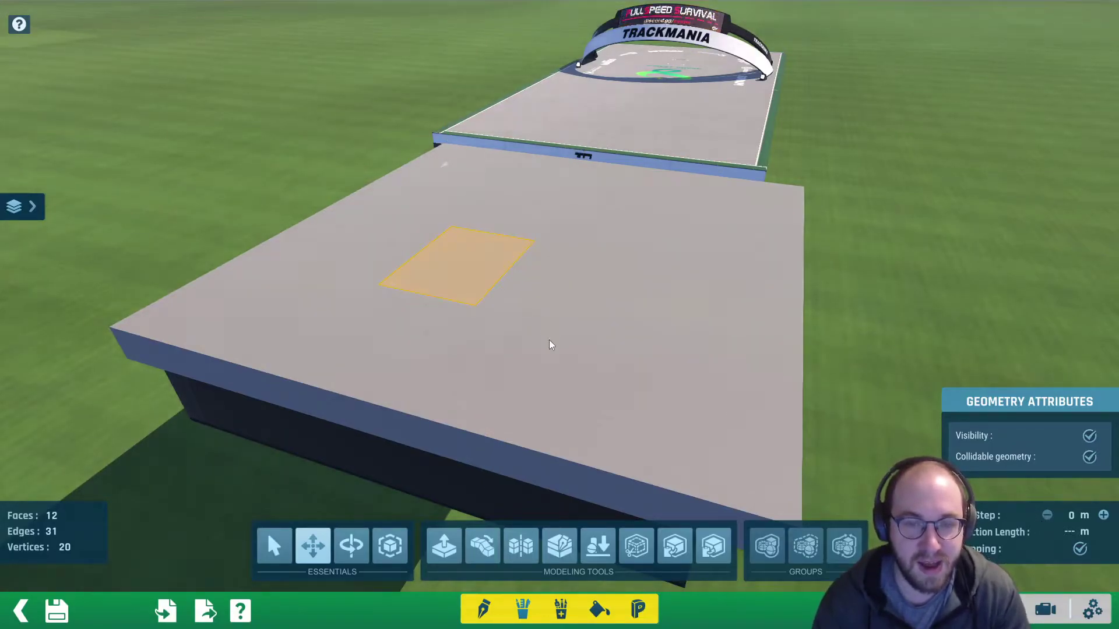
left_click(599, 611)
left_click(737, 536)
double_click(736, 536)
double_click(736, 536)
double_click(737, 536)
double_click(737, 537)
left_click(736, 536)
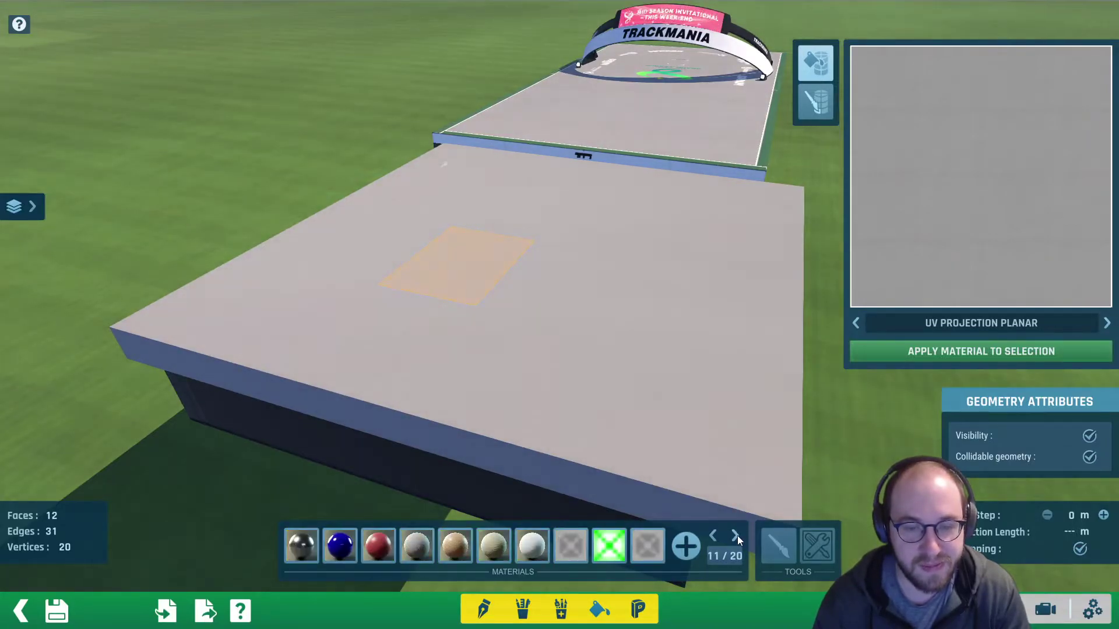
left_click(737, 536)
left_click(737, 536)
left_click(736, 536)
left_click(736, 536)
left_click(737, 536)
left_click(736, 536)
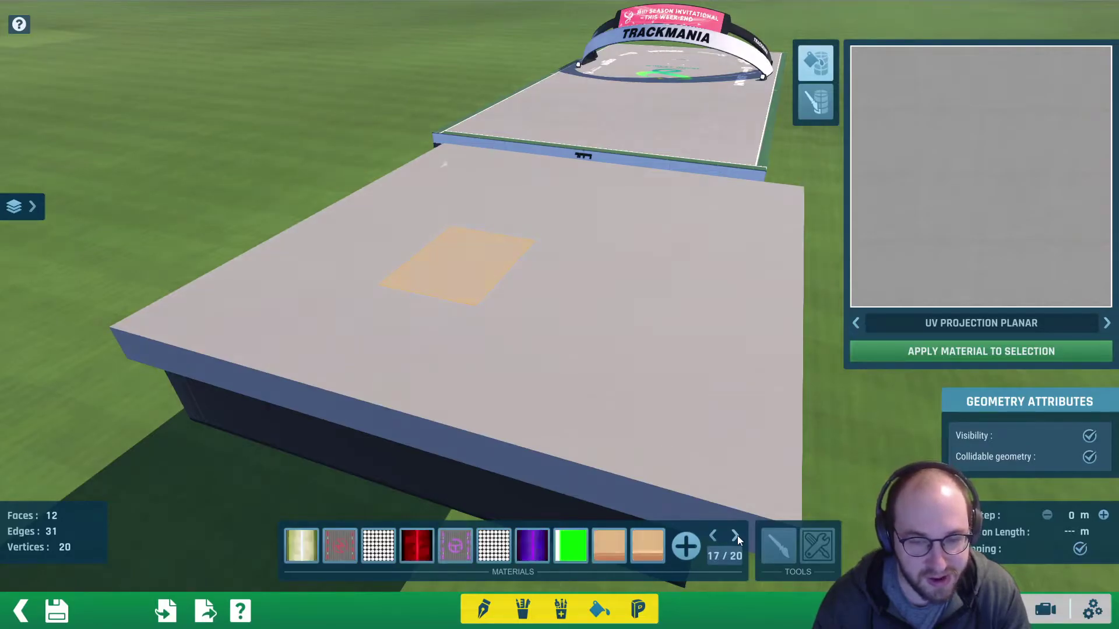
left_click(338, 544)
left_click(984, 357)
Reapply the red engine-off symbol material to the patch faces using cubic UV projection
right_click_drag(557, 310, 504, 298, "alt")
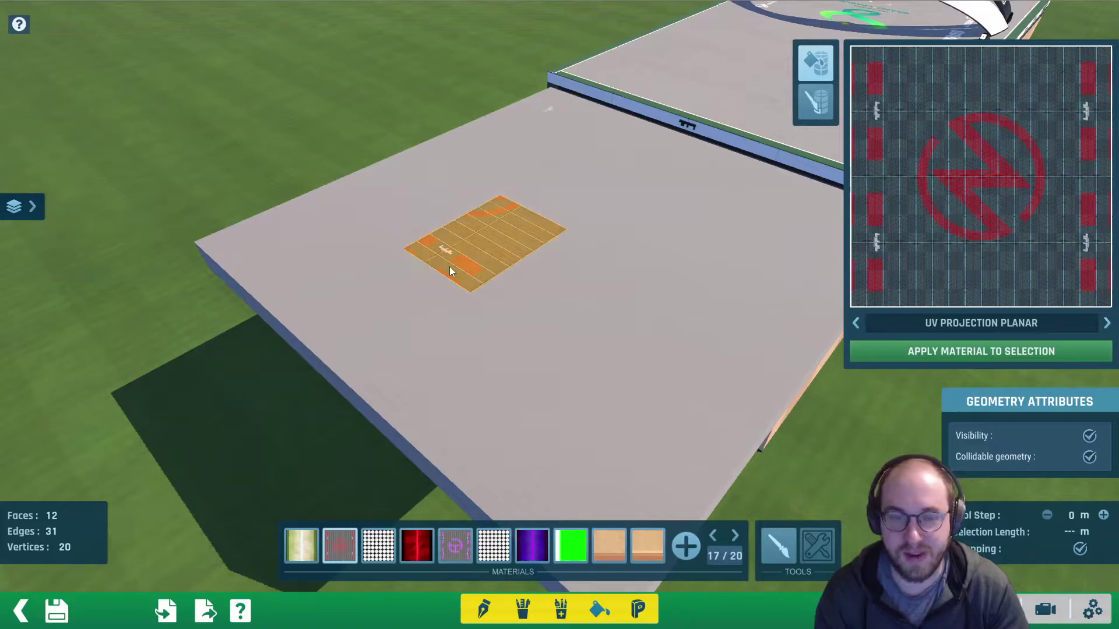
left_click(821, 104)
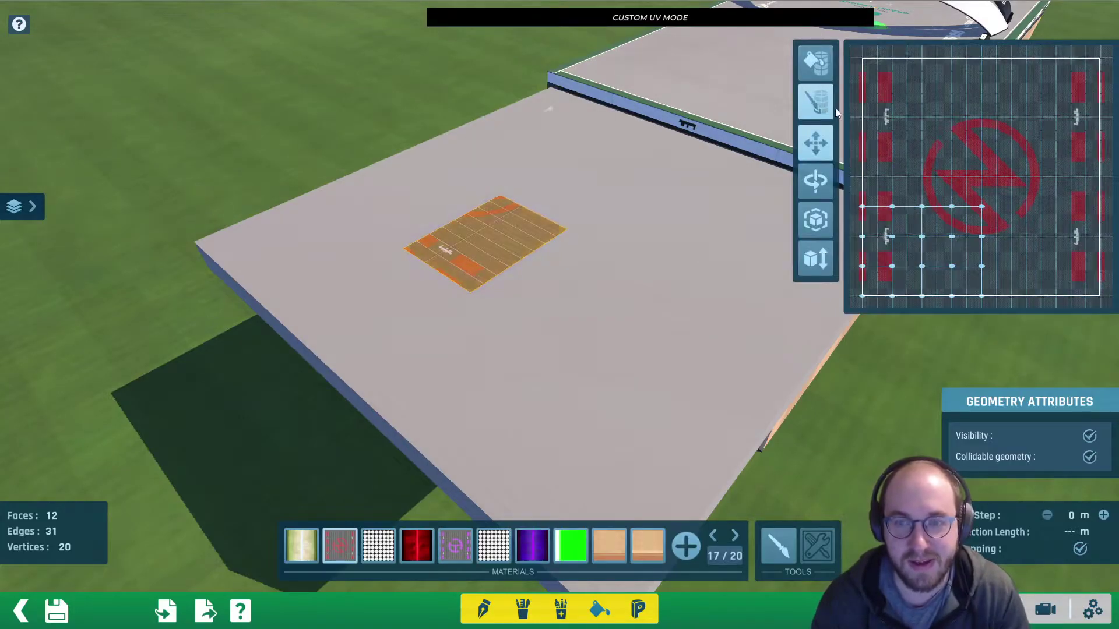
left_click(817, 65)
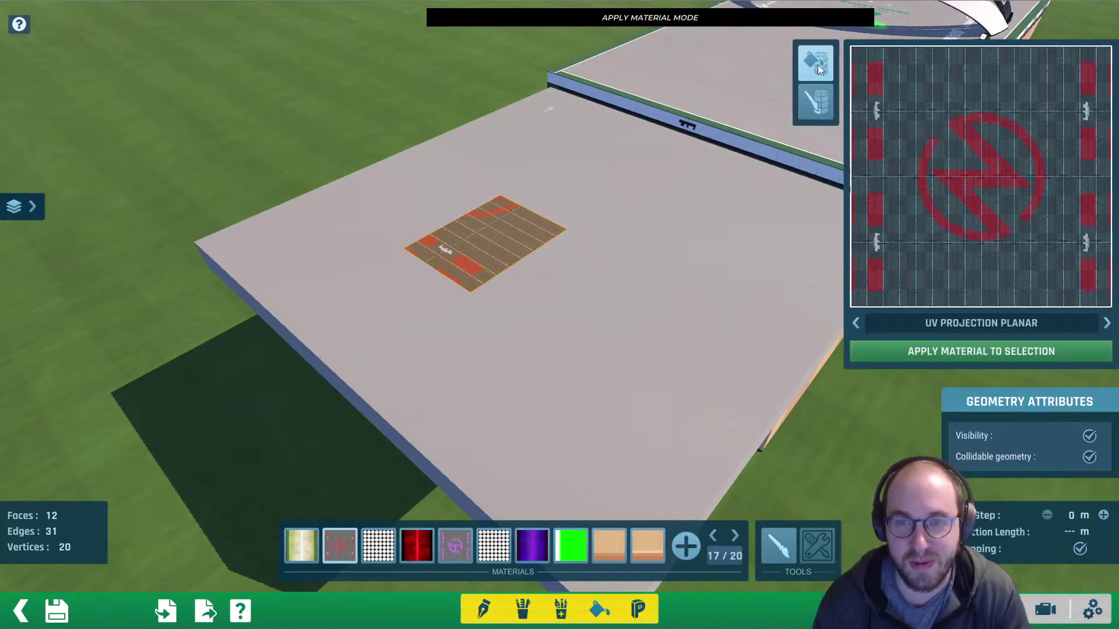
left_click(856, 322)
left_click(857, 324)
left_click(857, 323)
left_click(857, 324)
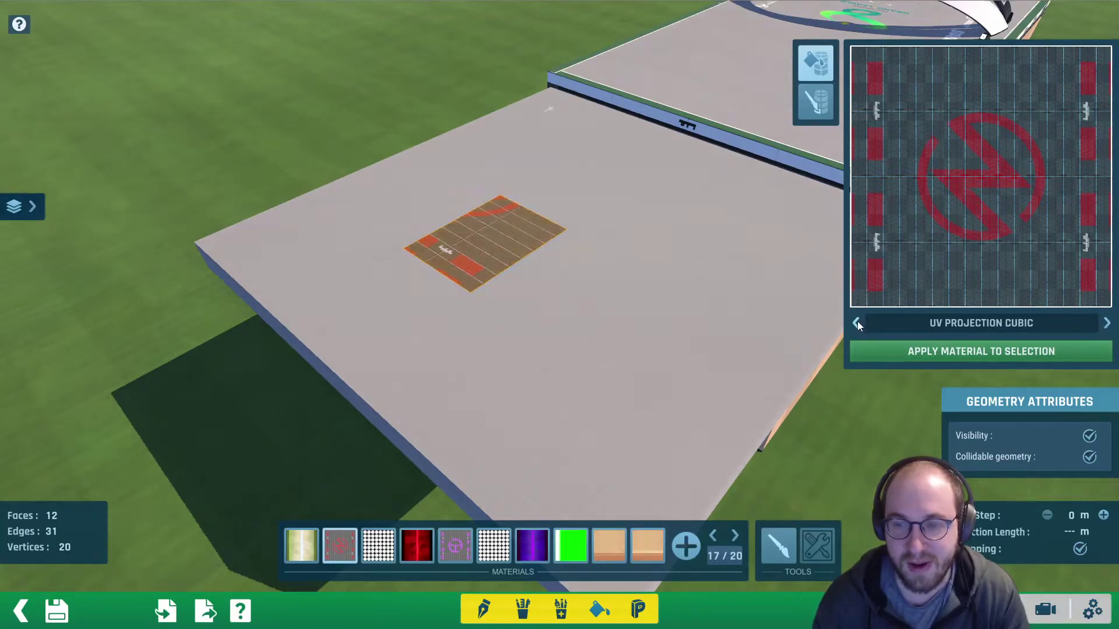
left_click(955, 351)
Select the patch's entire UV grid in custom UV mode and move it over the red engine-off symbol
left_click(816, 101)
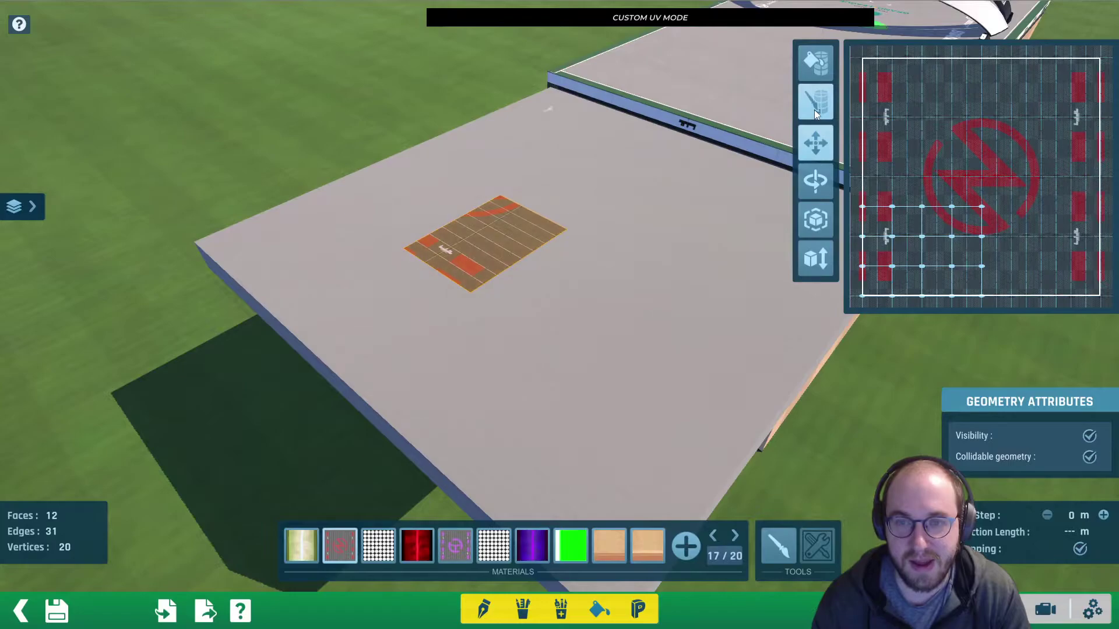
scroll(979, 198, "down", 2)
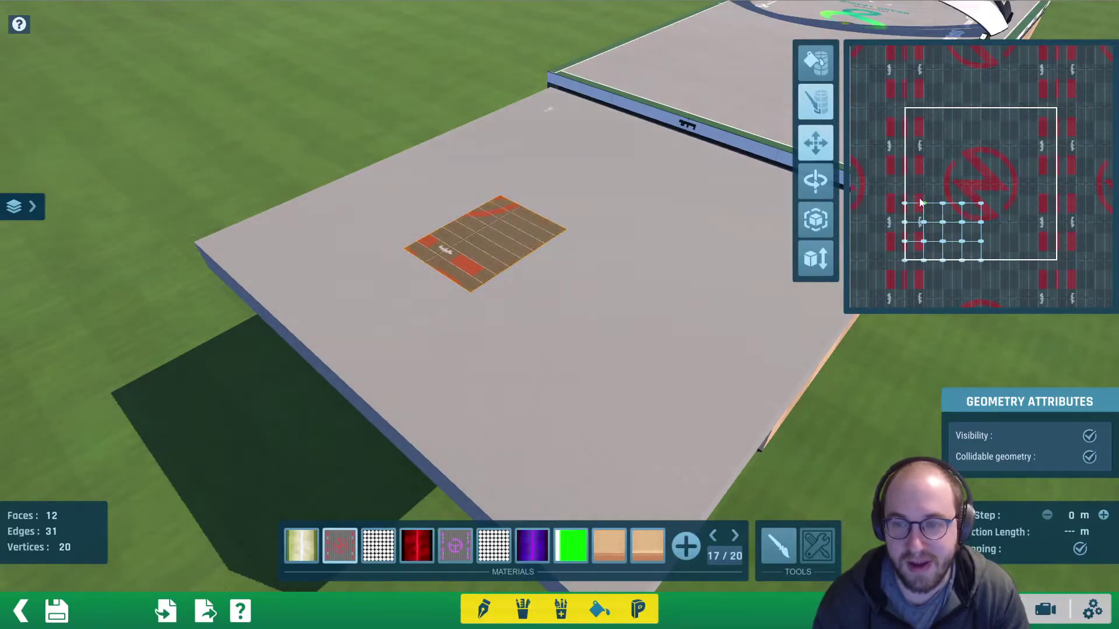
left_click_drag(889, 181, 1018, 286)
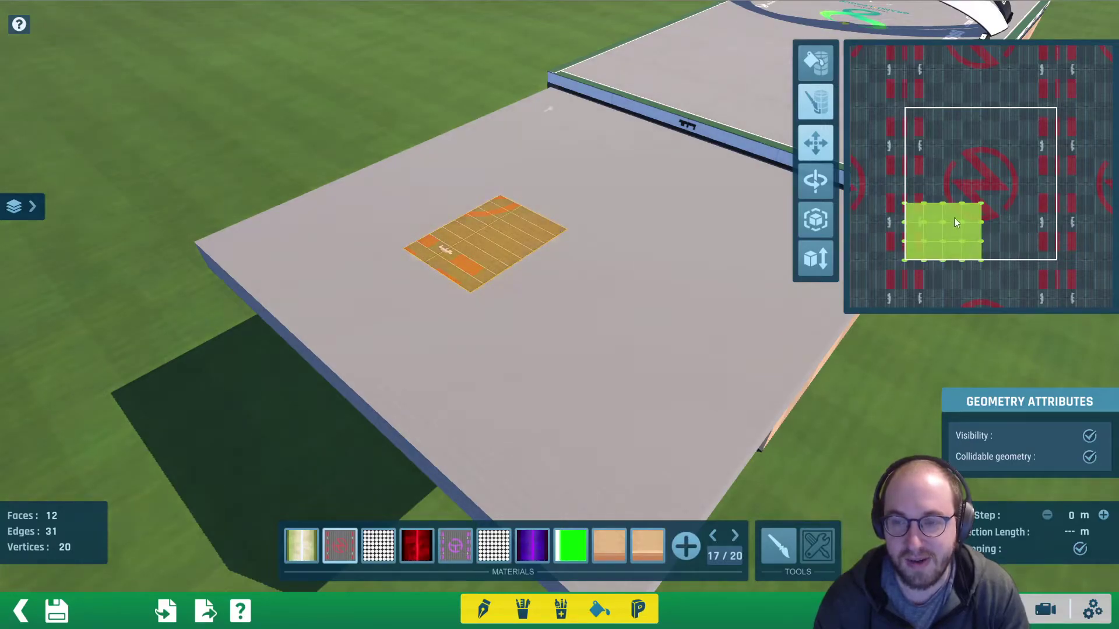
left_click_drag(945, 219, 988, 169)
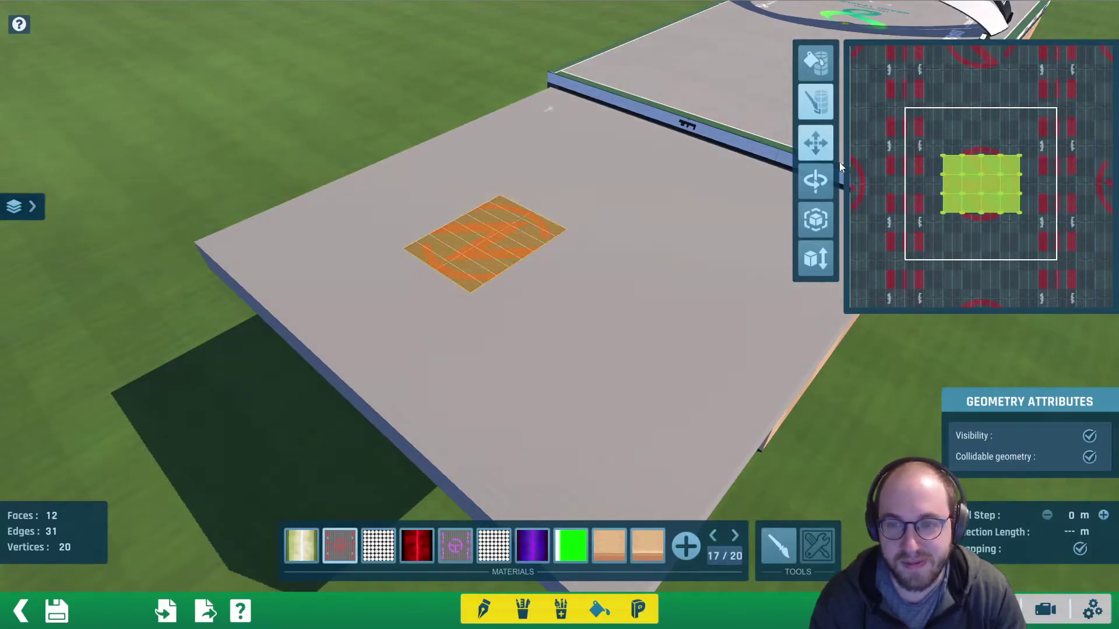
Rotate the UV grid a quarter turn and enlarge it until the full engine-off symbol fits on the patch
left_click_drag(1017, 158, 995, 203)
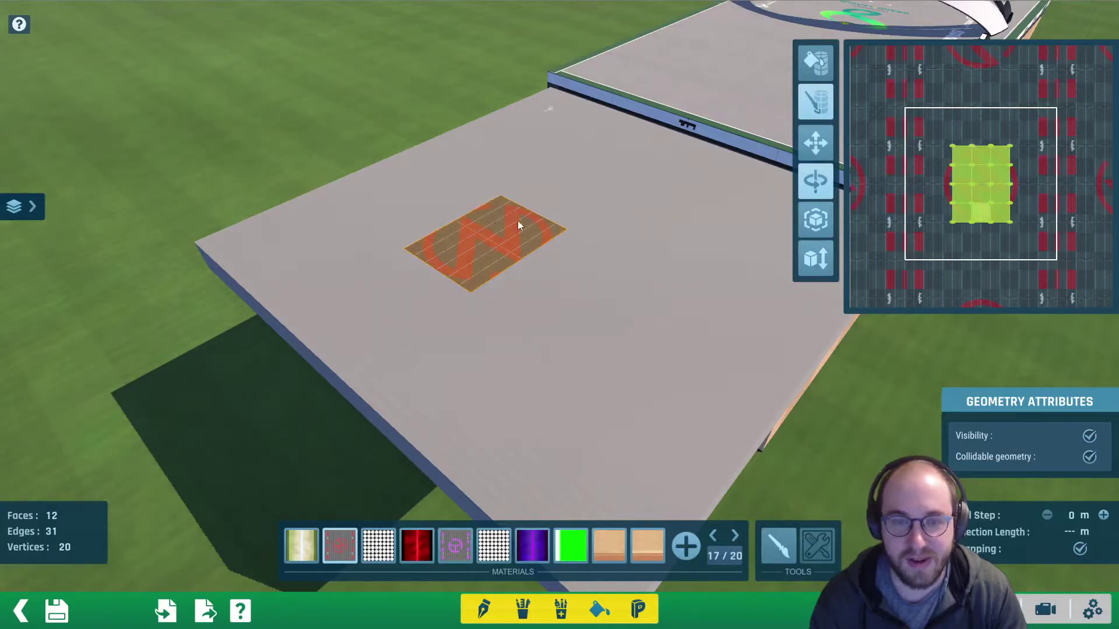
left_click(820, 174)
left_click_drag(975, 173, 1016, 235)
left_click(820, 220)
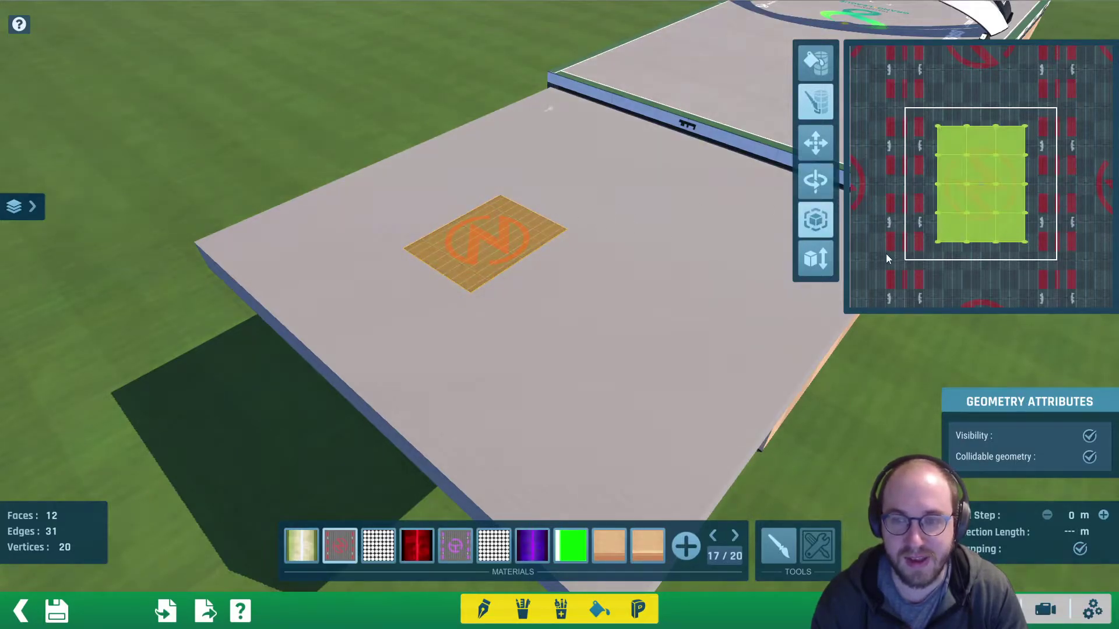
Try enlarging the UV grid across many texture repeats and undo the scaling
scroll(976, 176, "down", 5)
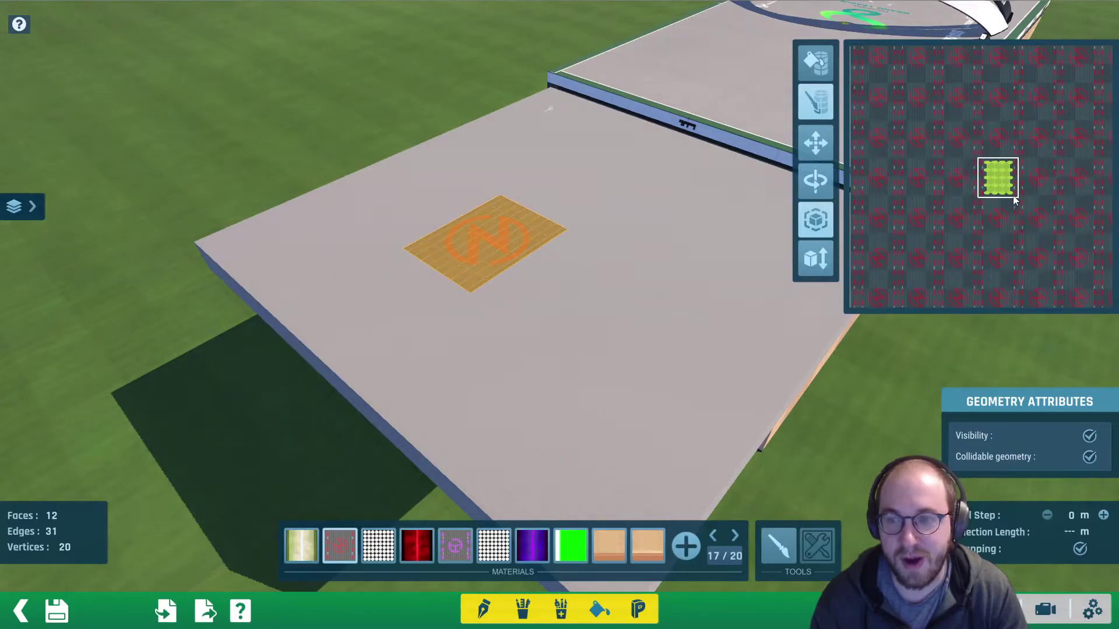
left_click_drag(1007, 190, 1050, 235)
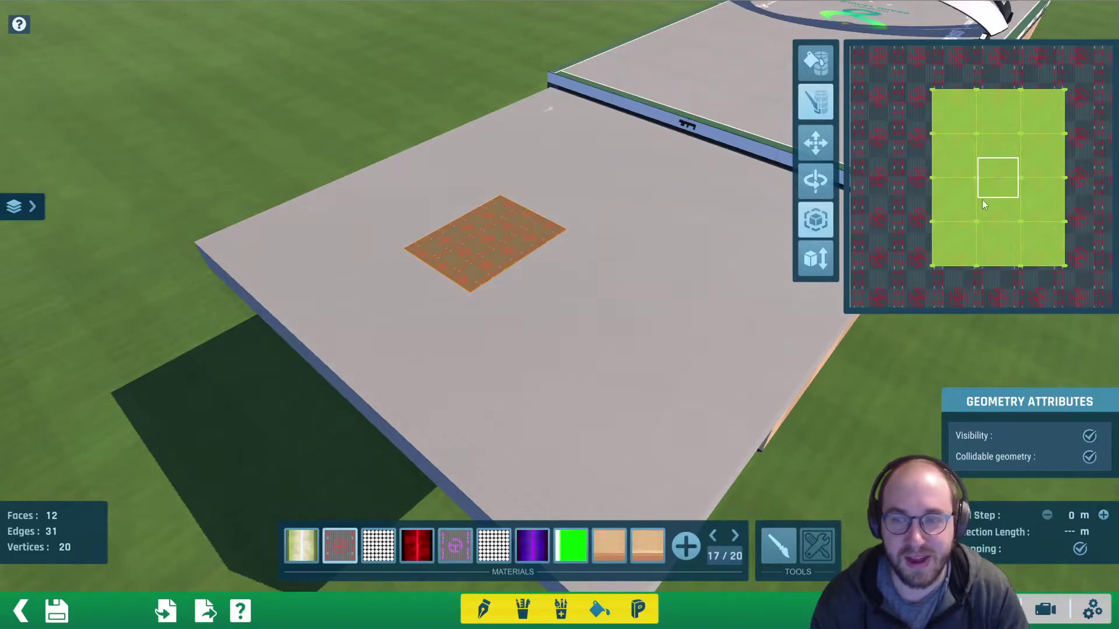
key("ctrl+z")
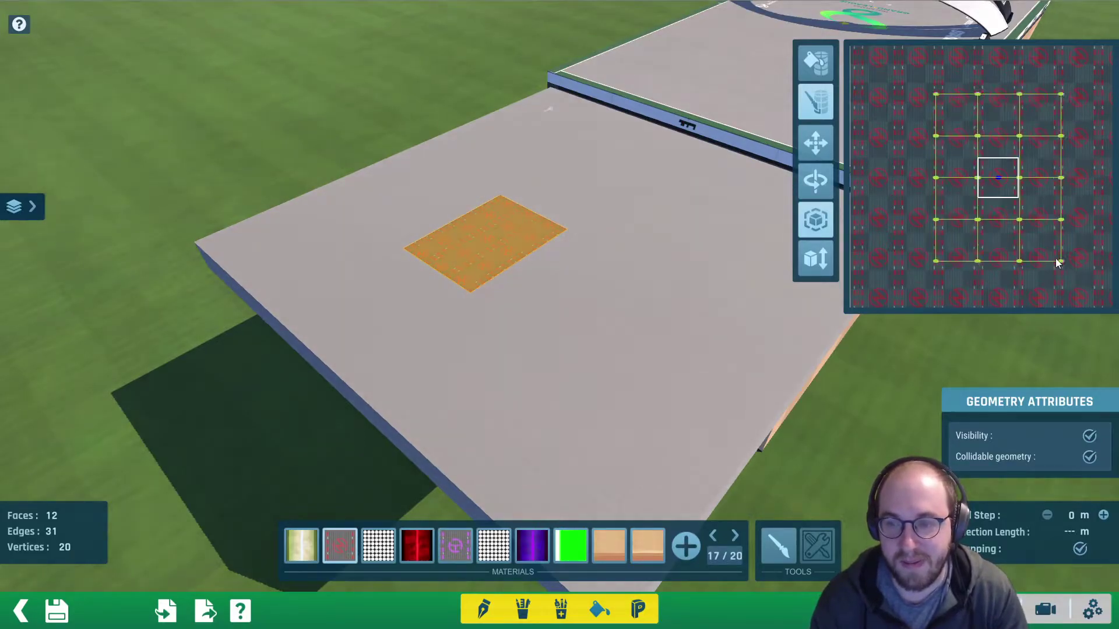
left_click_drag(1015, 214, 999, 196)
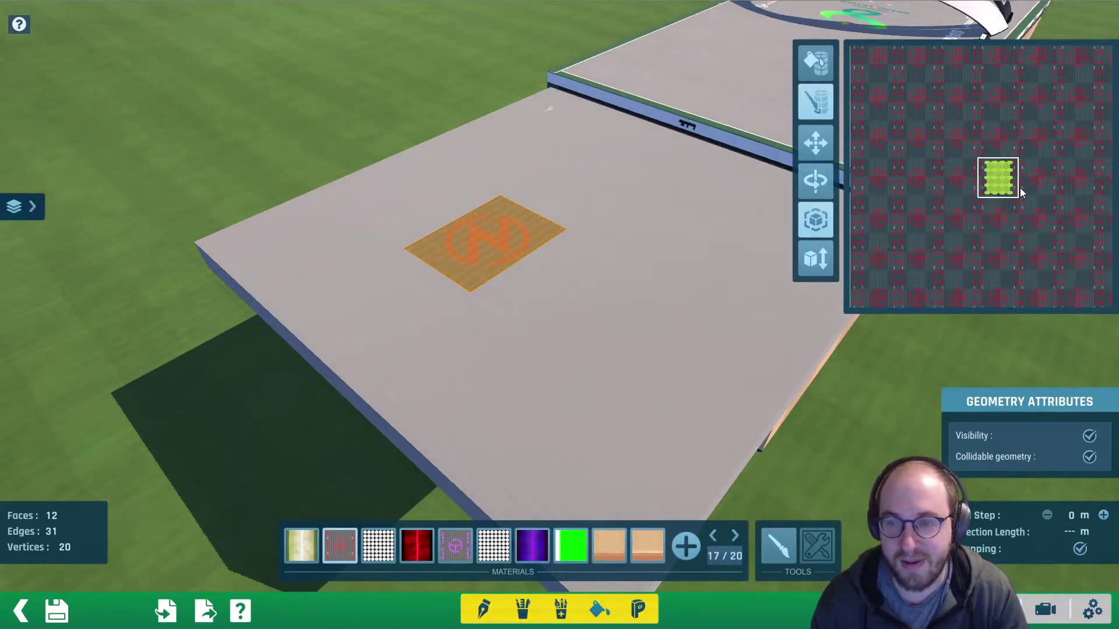
scroll(1020, 189, "up", 3)
scroll(980, 182, "up", 2)
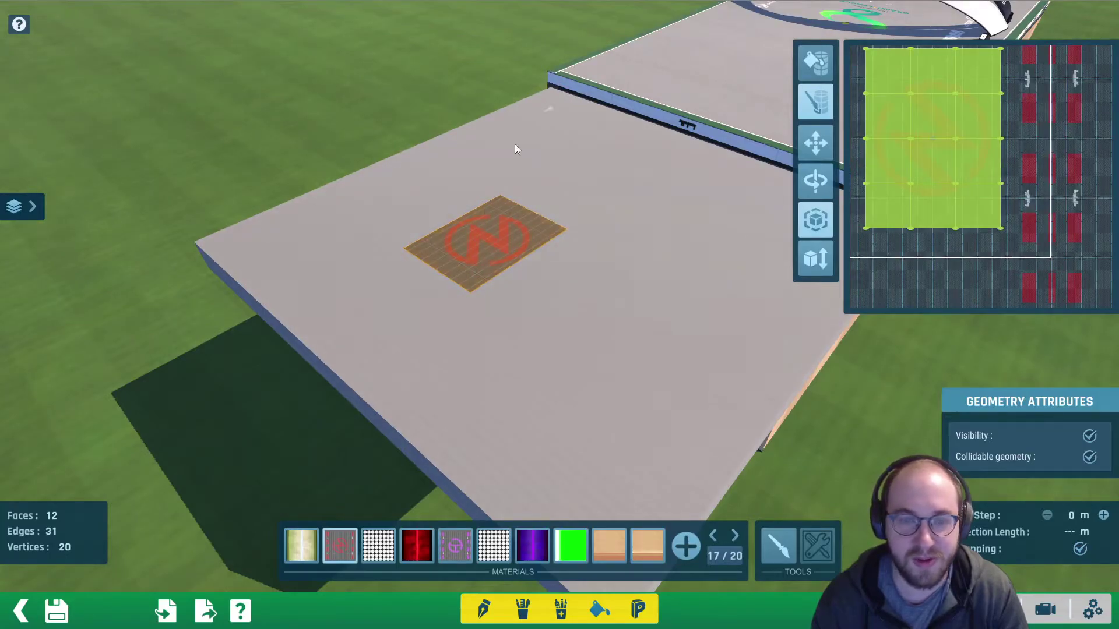
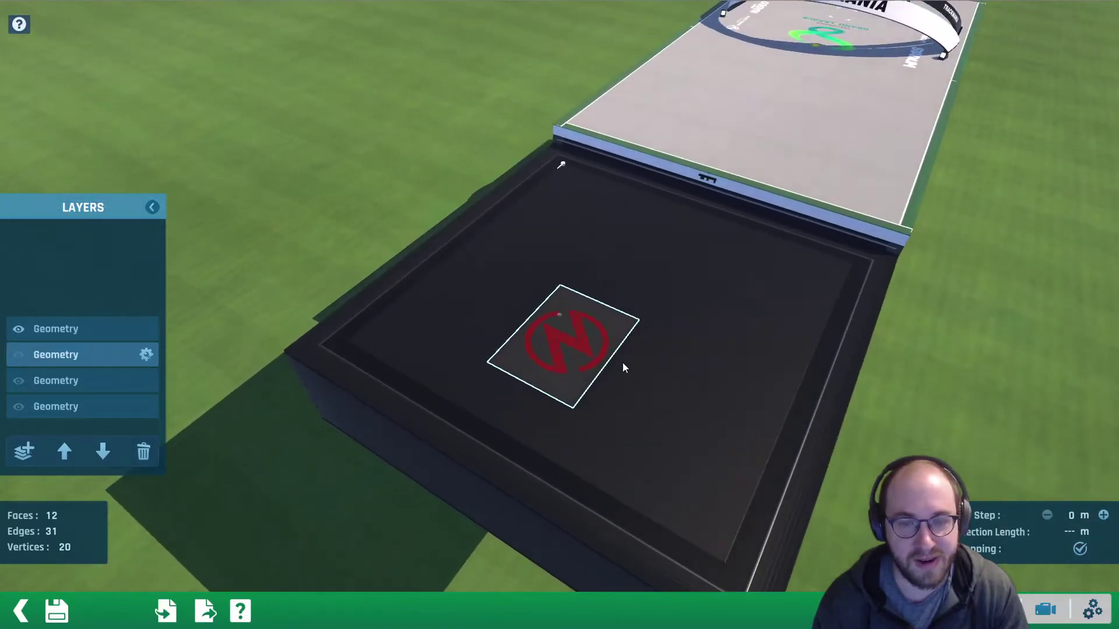
Hide the engine-off symbol layer and show the invisible collision patch layer on its own
left_click(18, 337)
left_click(18, 354)
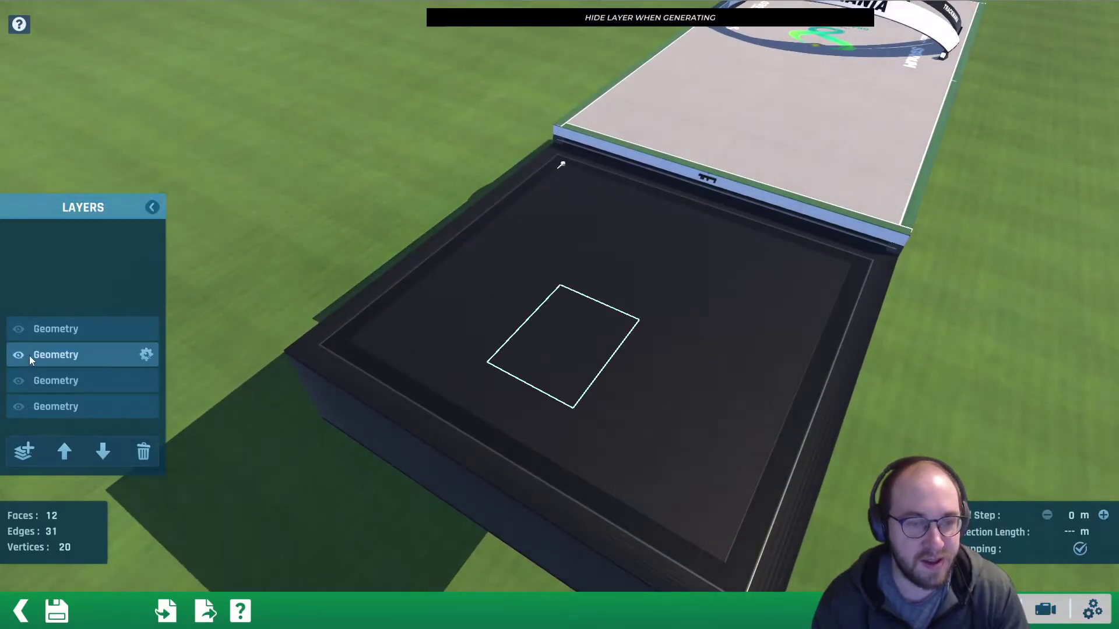
right_click_drag(531, 344, 627, 330)
scroll(628, 330, "down", 2)
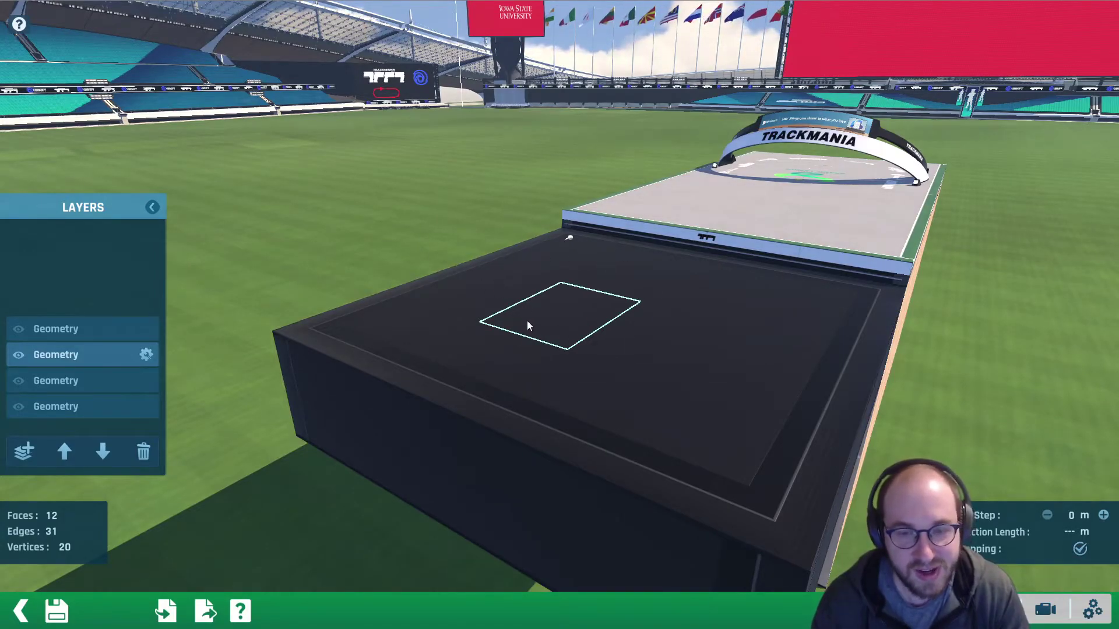
Show the grey patch layer and the base platform layer, with the invisible collision layer hidden
left_click(18, 382)
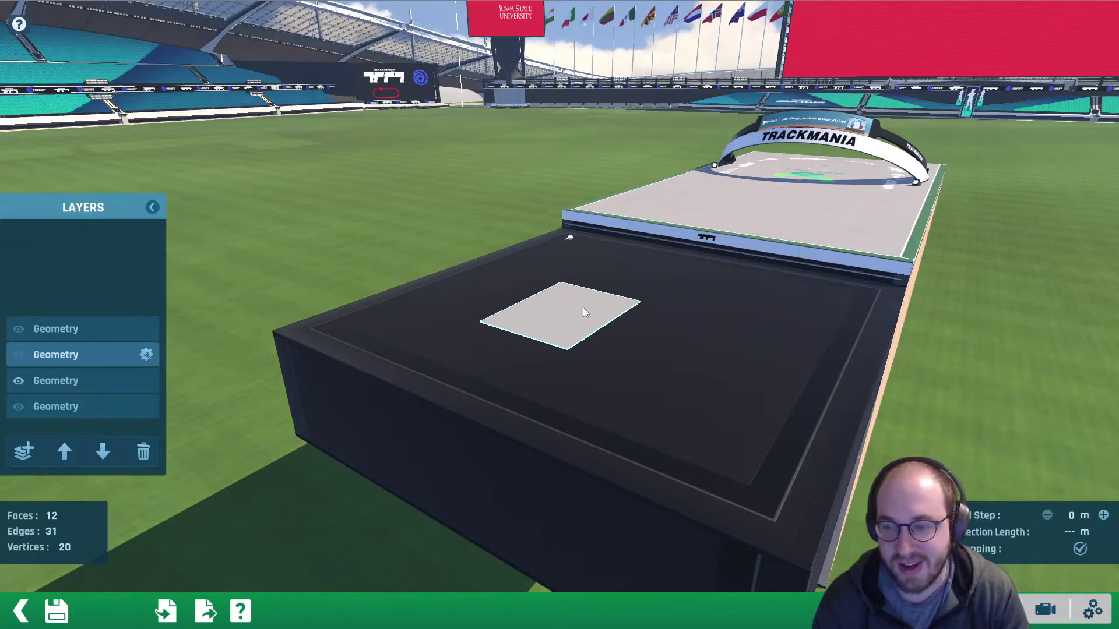
left_click(18, 406)
left_click(19, 383)
left_click(18, 384)
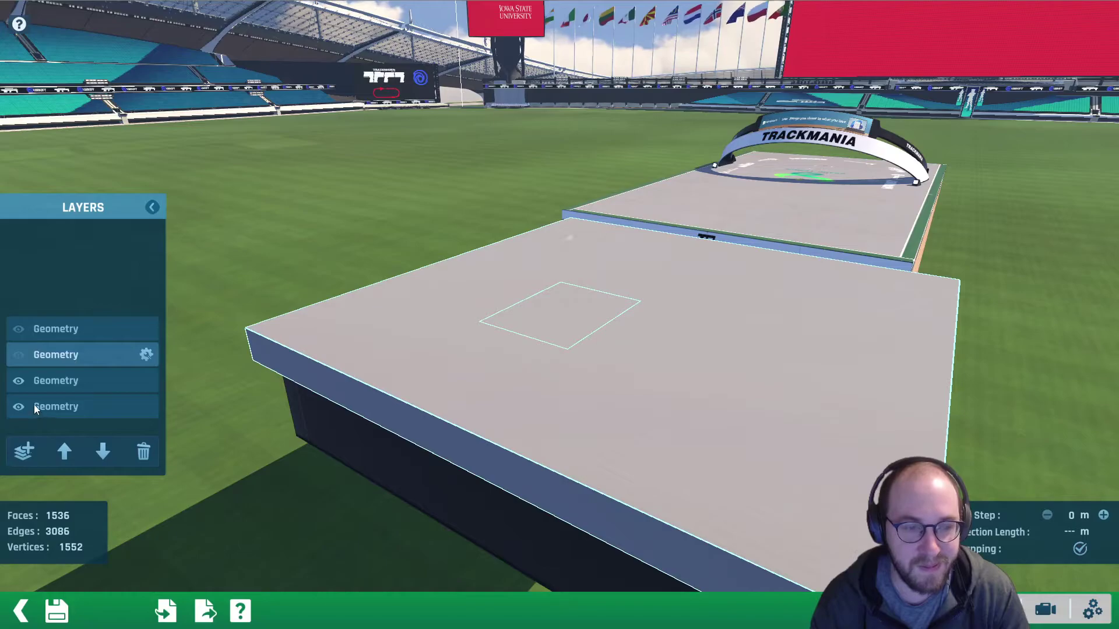
left_click(19, 407)
left_click(19, 407)
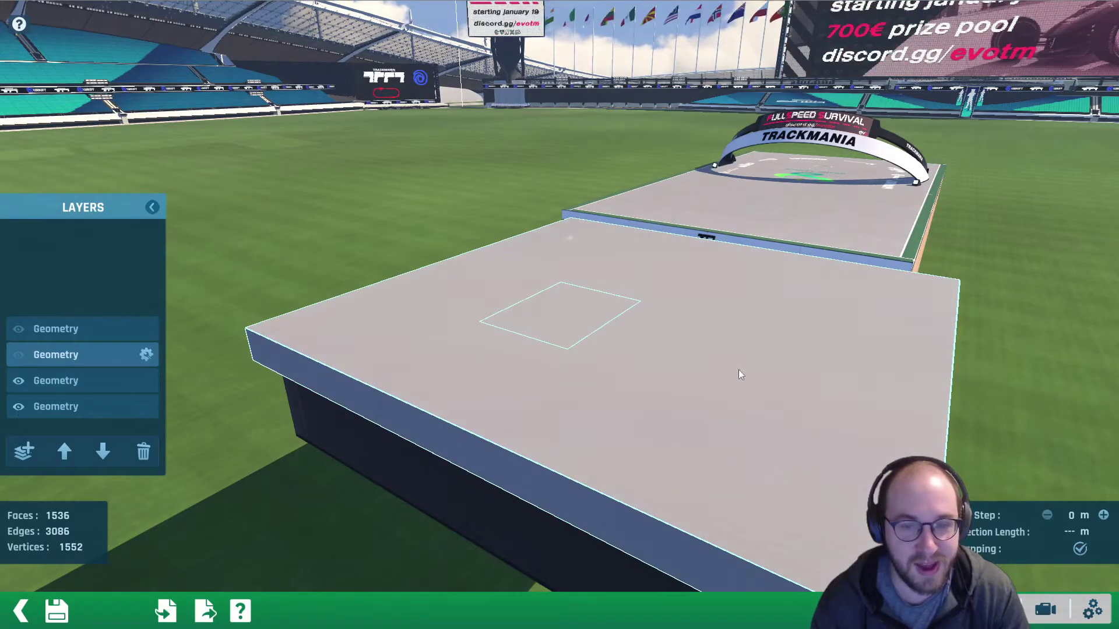
Open the grey patch layer for editing and check its visibility and collision attributes
left_click(52, 388)
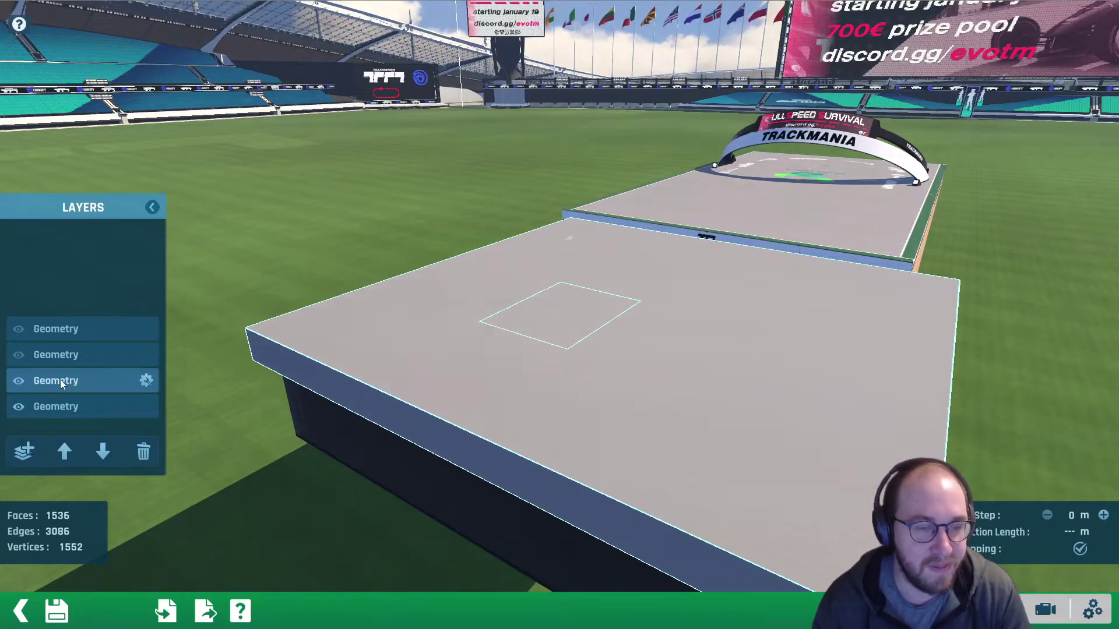
left_click(145, 380)
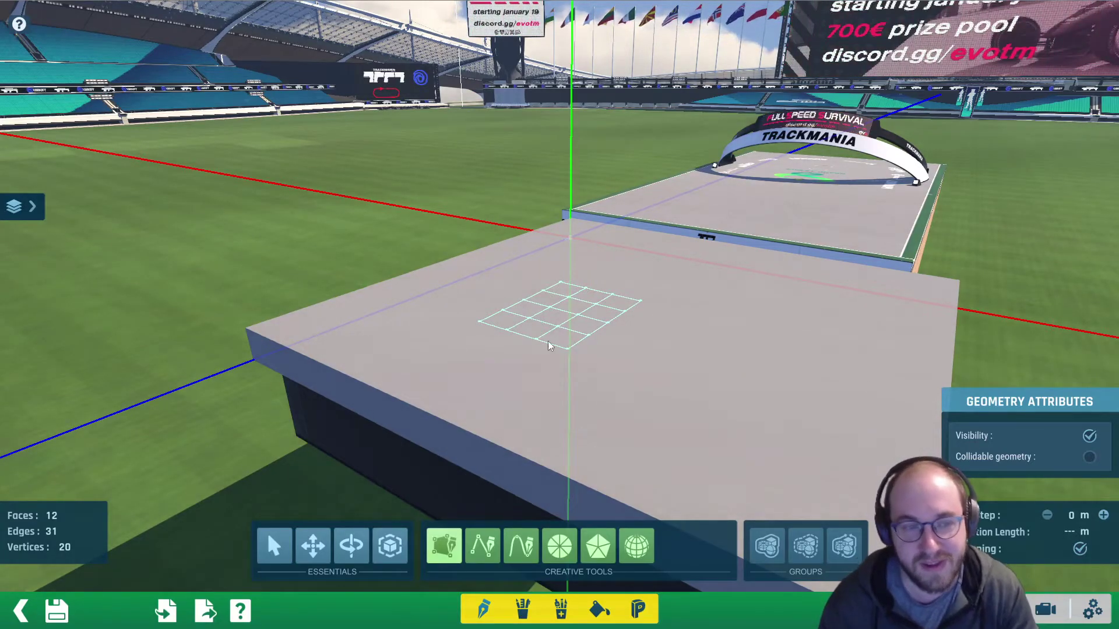
left_click(31, 207)
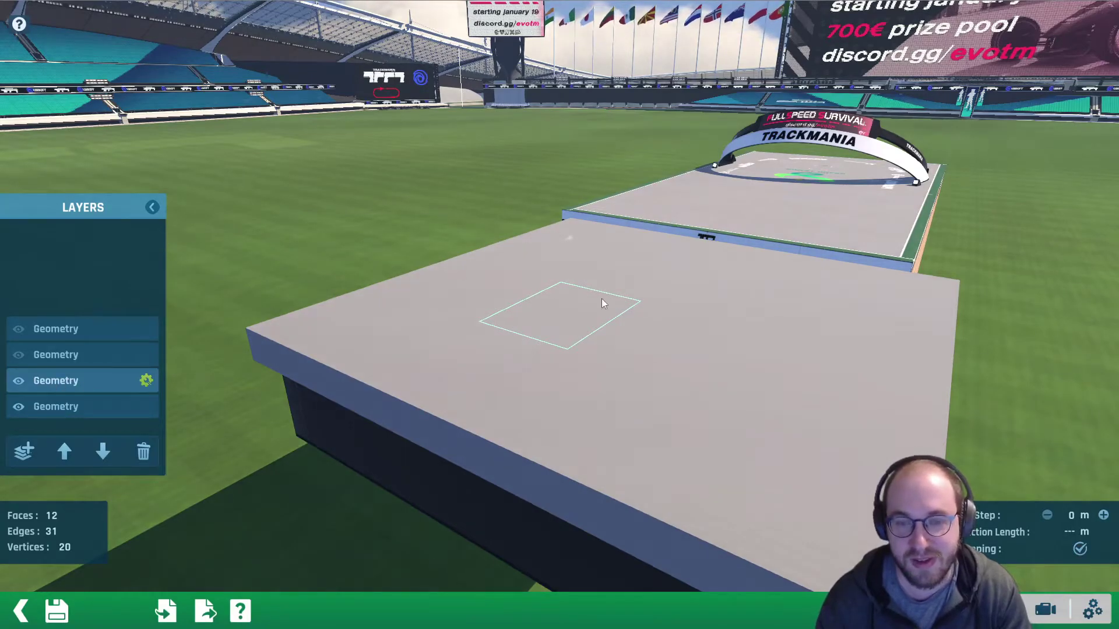
Open the base platform layer and examine its geometry attributes and the opening cut into its top surface
left_click(49, 402)
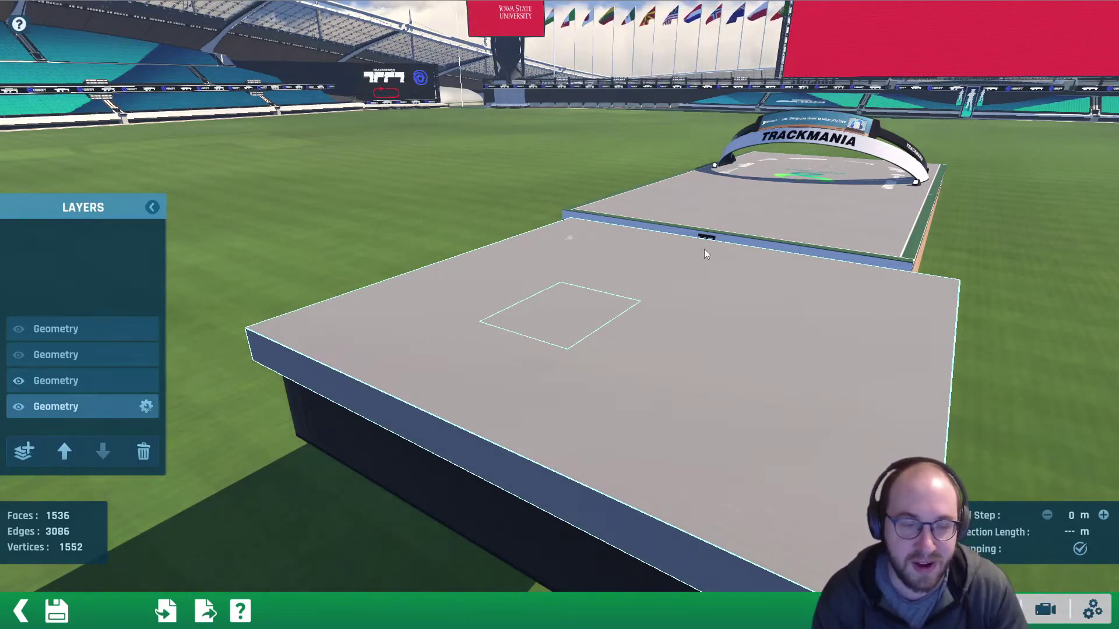
left_click(146, 407)
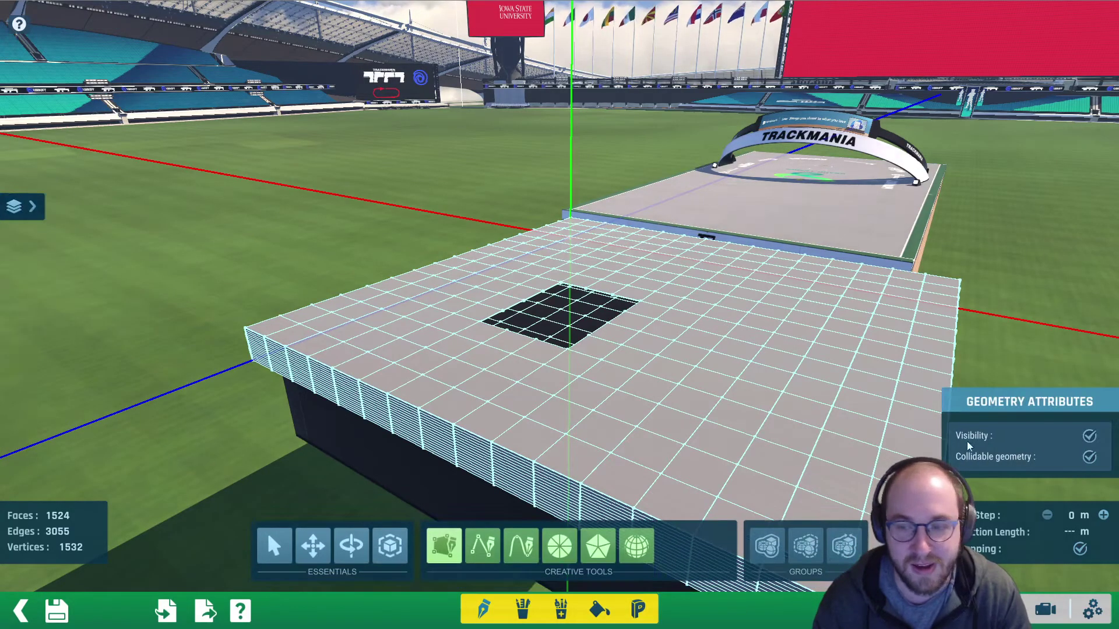
scroll(631, 351, "down", 3)
right_click_drag(630, 350, 585, 392, "alt")
scroll(529, 328, "up", 4)
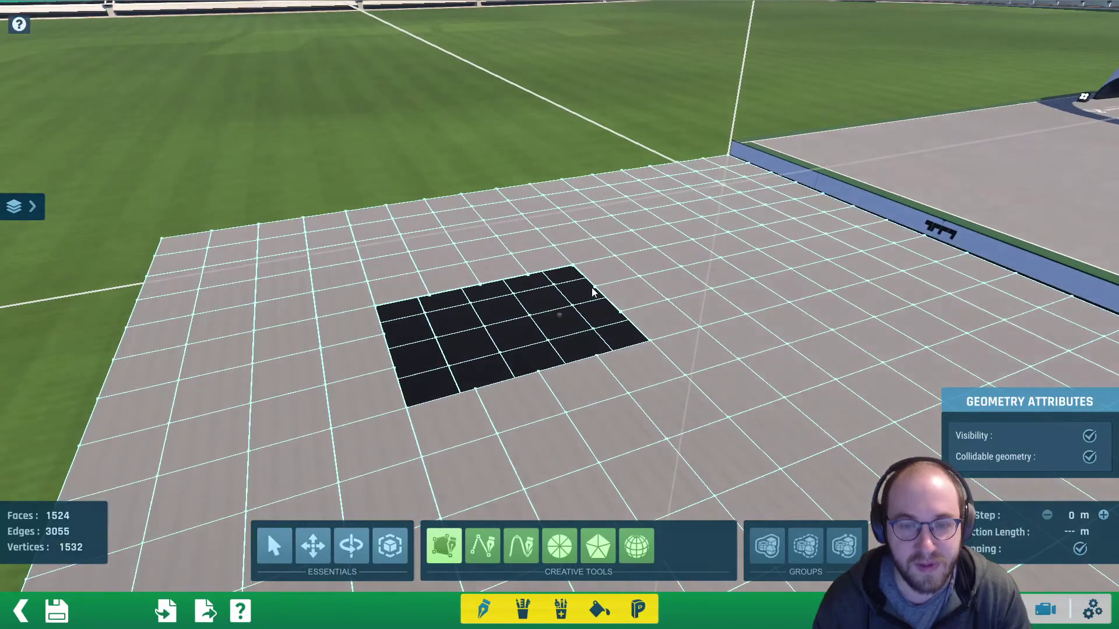
right_click_drag(583, 322, 786, 352, "alt")
scroll(786, 352, "down", 2)
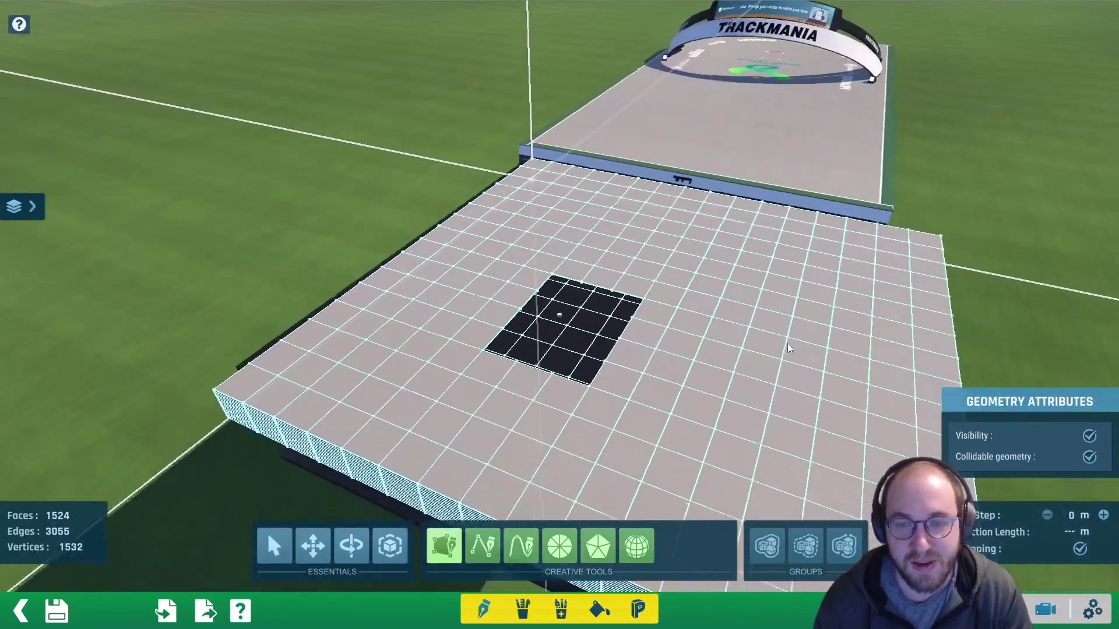
left_click_drag(796, 354, 670, 267, "alt")
right_click_drag(644, 266, 622, 198, "alt")
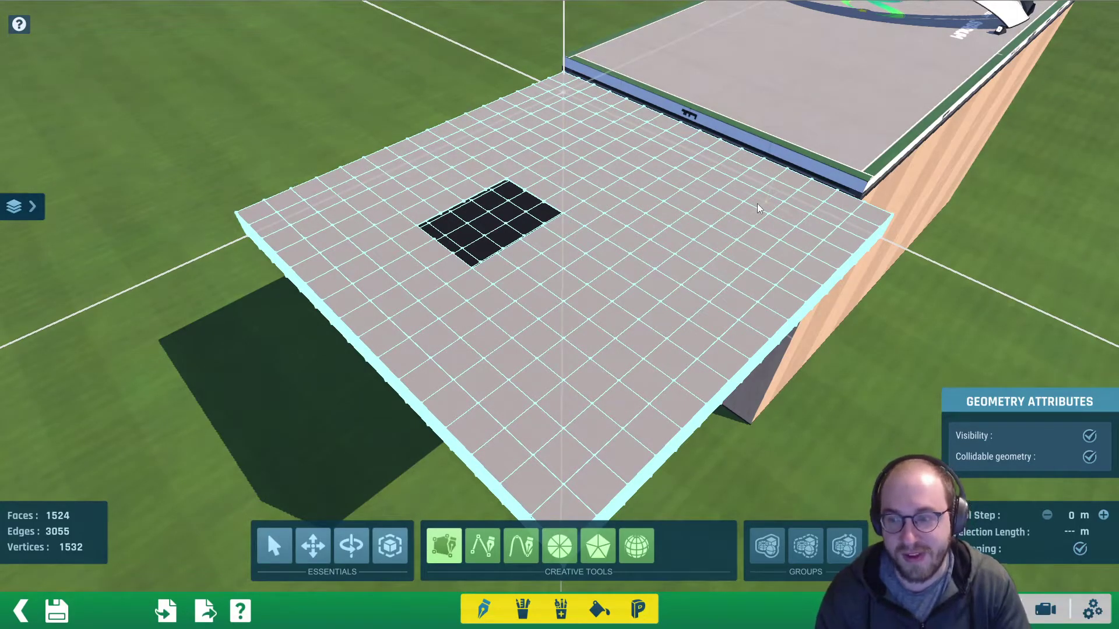
right_click_drag(758, 209, 748, 209)
middle_click_drag(749, 209, 587, 350)
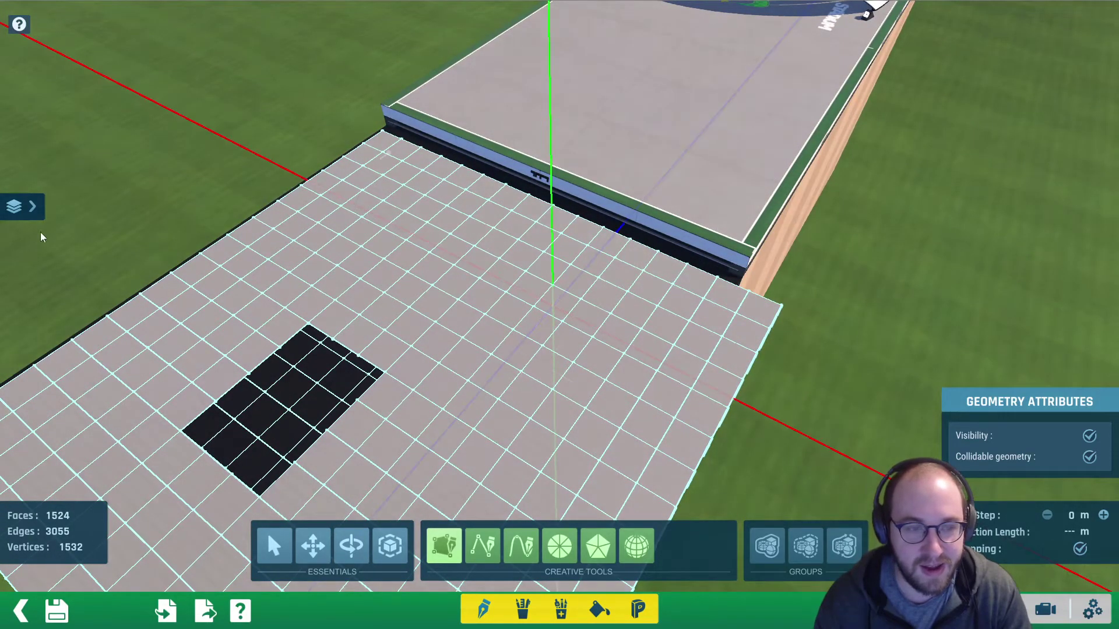
Try deleting a block of top faces from the base platform and undo the deletion
left_click(286, 539)
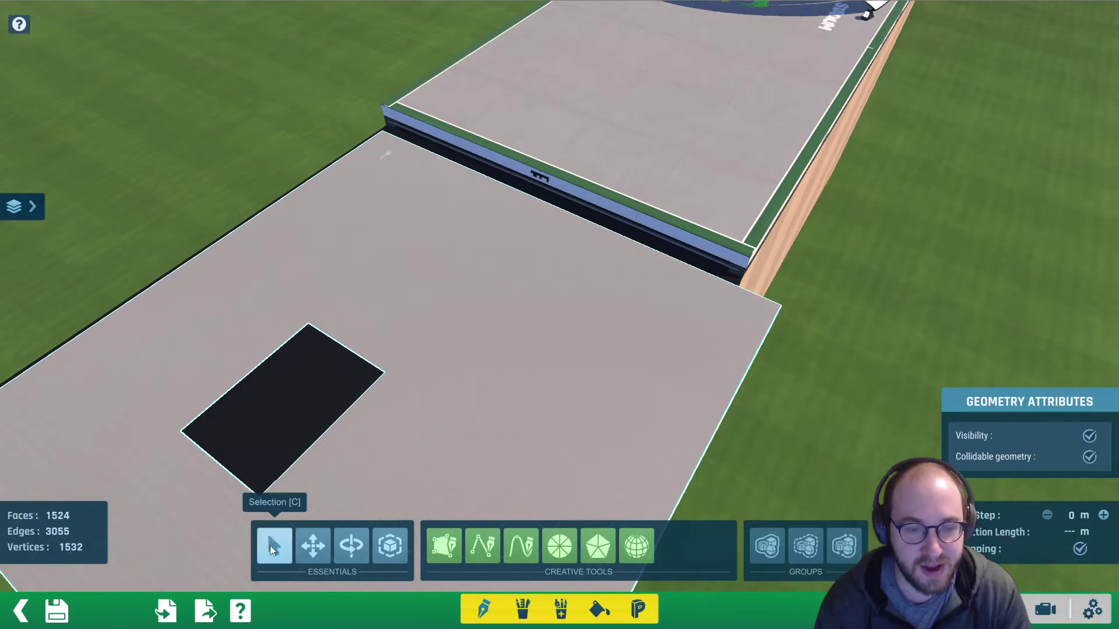
mouse_move(560, 374)
left_mouse_down()
mouse_move(589, 319)
mouse_move(637, 311)
mouse_move(594, 355)
mouse_move(582, 387)
mouse_move(612, 405)
mouse_move(666, 331)
left_mouse_up()
key("Delete")
right_click_drag(657, 328, 698, 301, "alt")
key("ctrl+z")
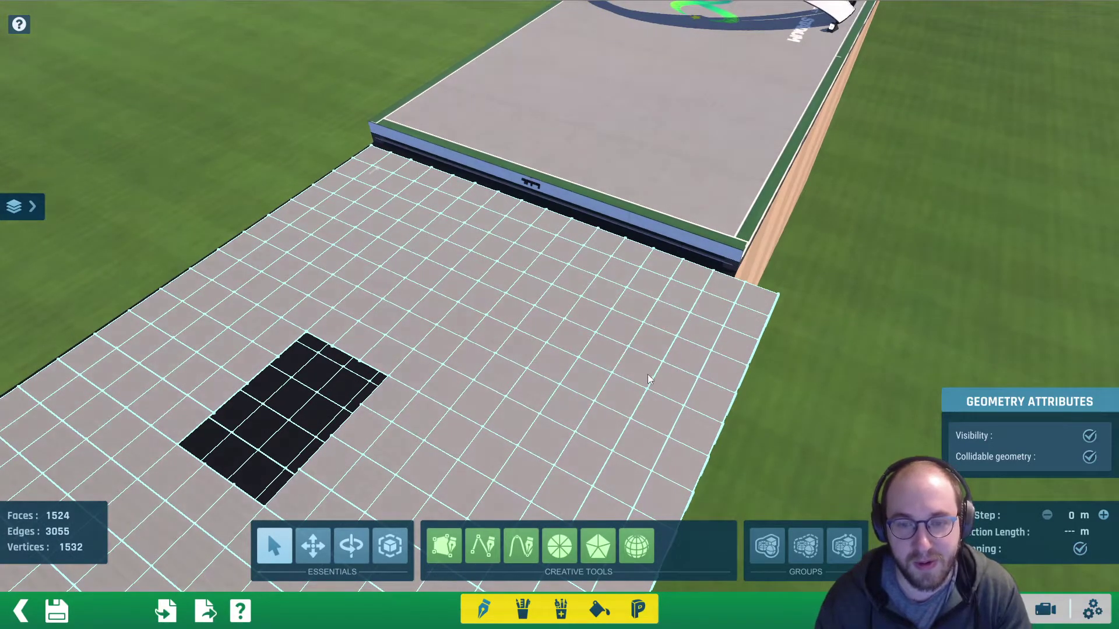
Delete a 3 by 4 block of faces from the base platform's top as a second opening and display the layer list
mouse_move(556, 368)
left_mouse_down()
mouse_move(624, 402)
mouse_move(638, 364)
mouse_move(587, 312)
mouse_move(664, 338)
mouse_move(603, 295)
left_mouse_up()
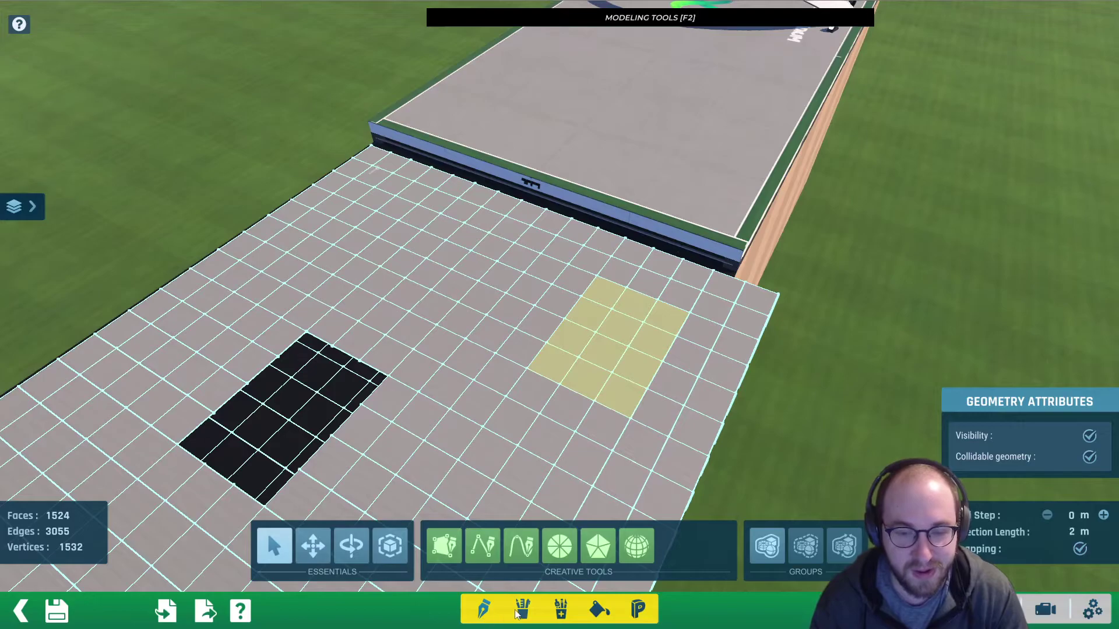
left_click(531, 608)
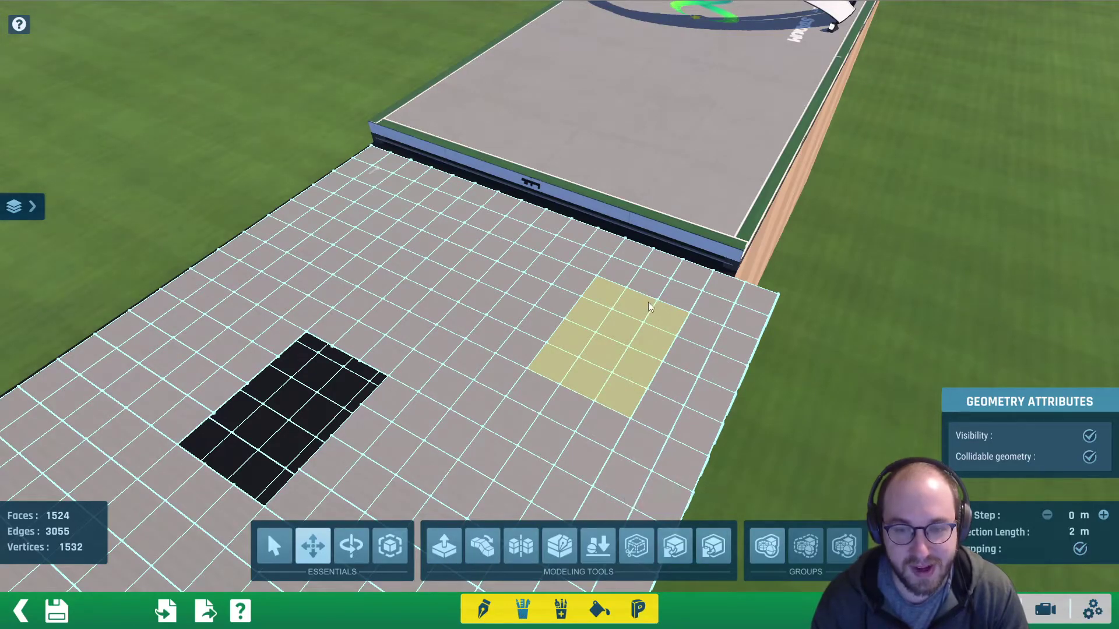
key("Delete")
left_click(22, 206)
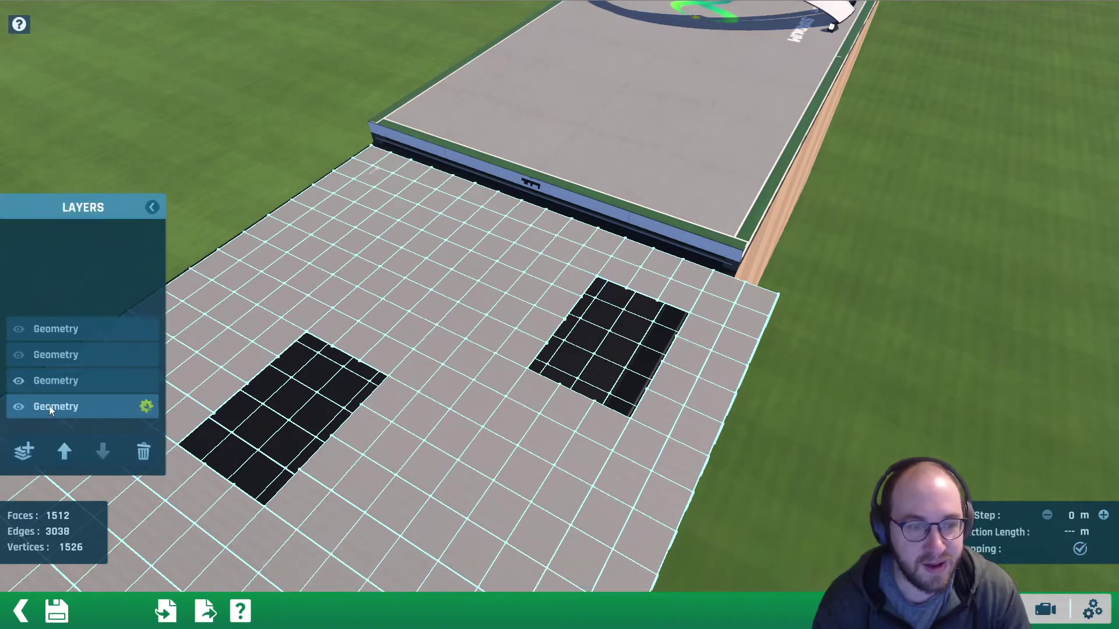
Create a new geometry layer containing only the copied 3 by 4 face block, pasted into the second opening, with collision turned off
left_click(23, 451)
left_click(419, 250)
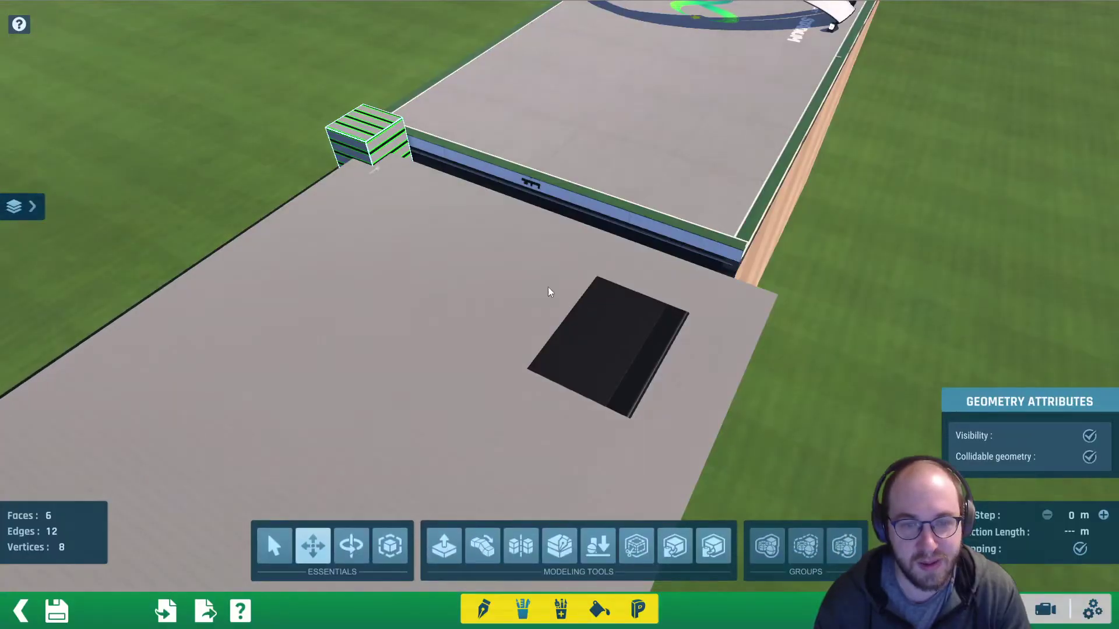
key("Delete")
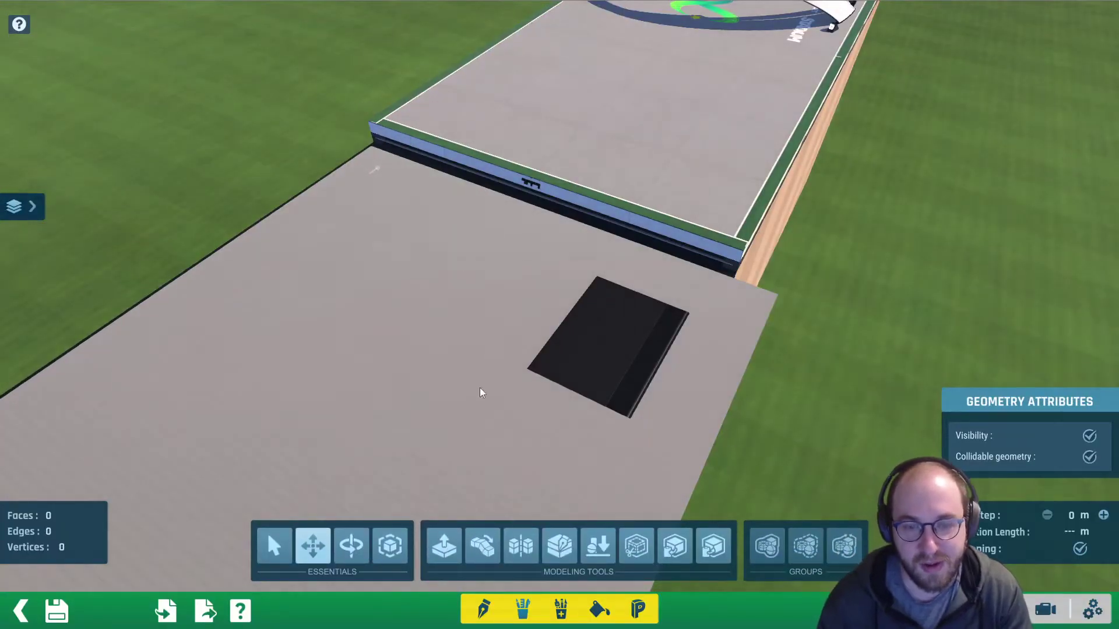
left_click(713, 545)
left_click(619, 344)
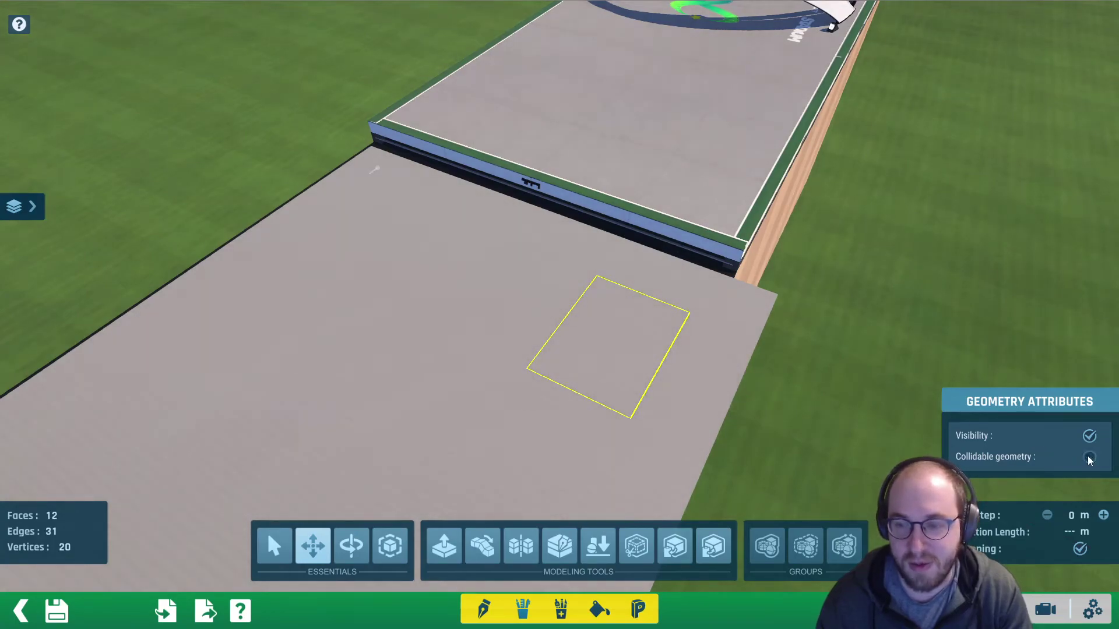
Create another geometry layer holding only the same face block pasted at the second opening, and turn off its visibility
mouse_move(26, 207)
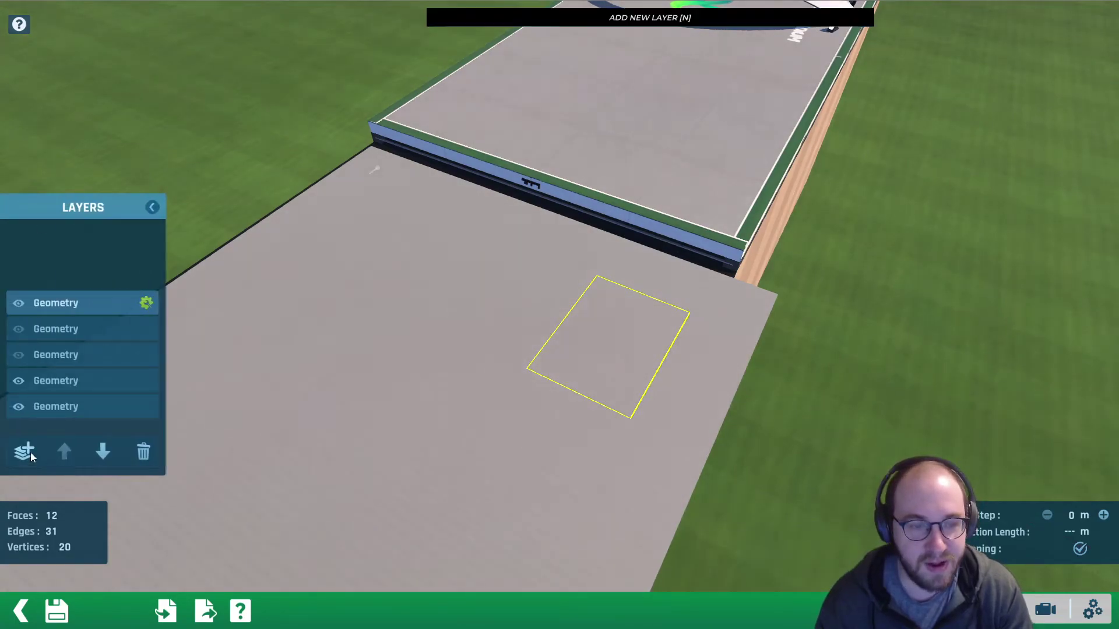
left_click(29, 451)
left_click(460, 252)
key("ctrl+a")
key("Delete")
left_click(713, 546)
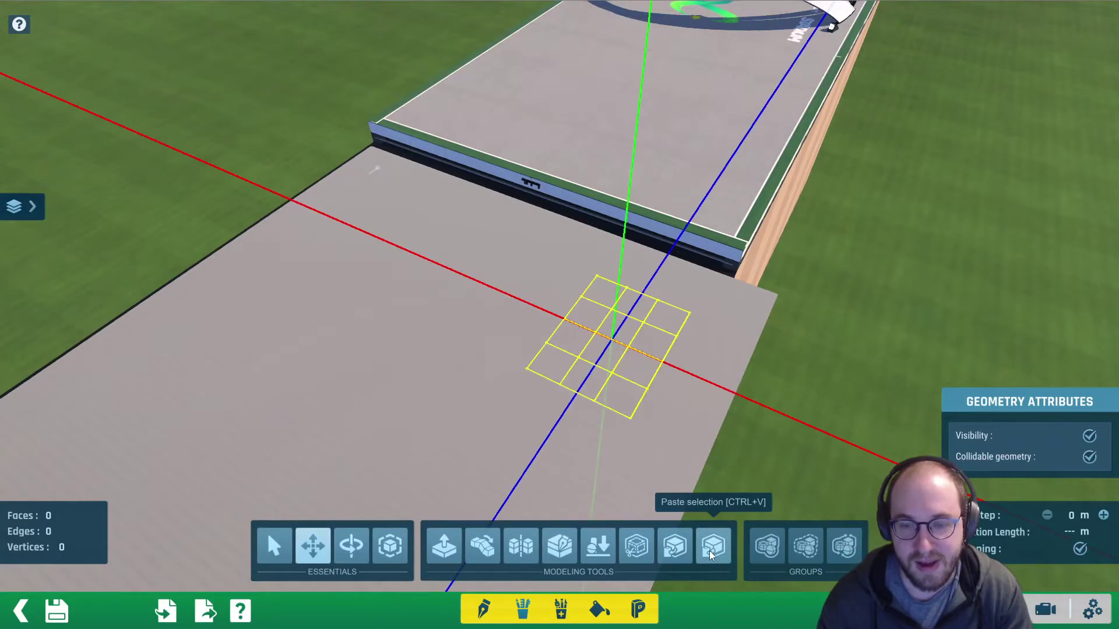
left_click(620, 339)
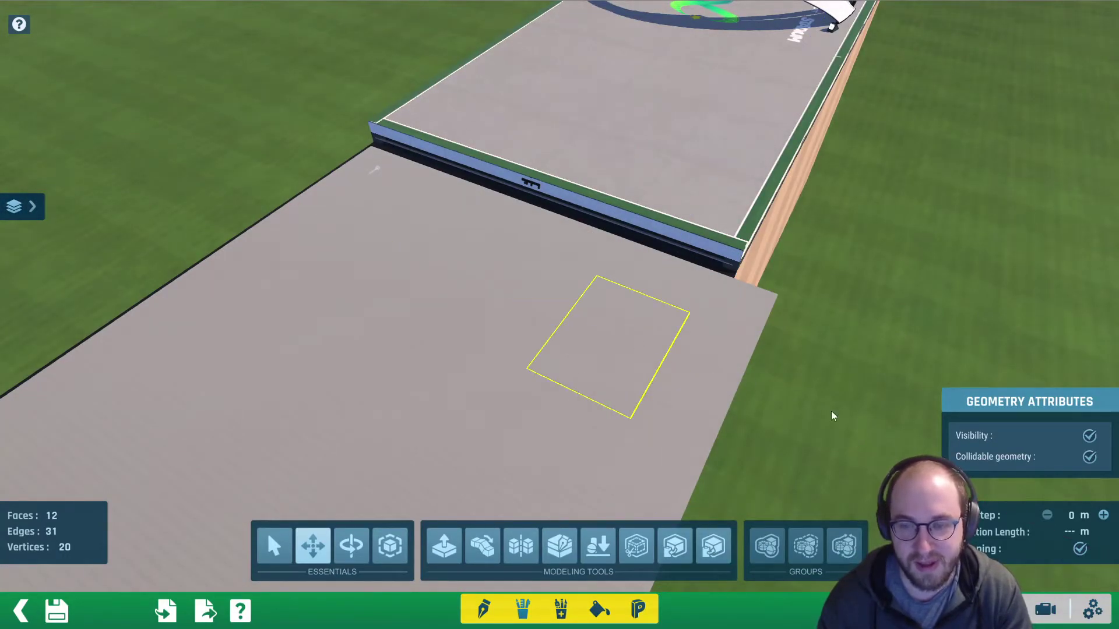
left_click(1088, 436)
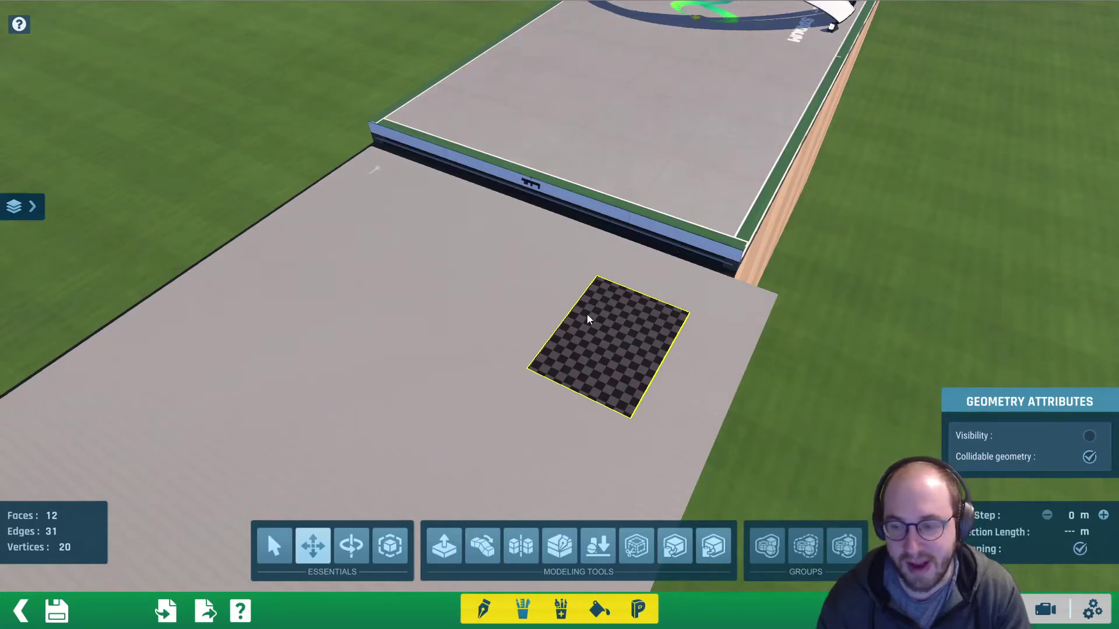
Apply the ConcreteReactorBoost gameplay material with the yellow-green downward arrow to all faces of the invisible patch
left_click(600, 359)
left_click(600, 610)
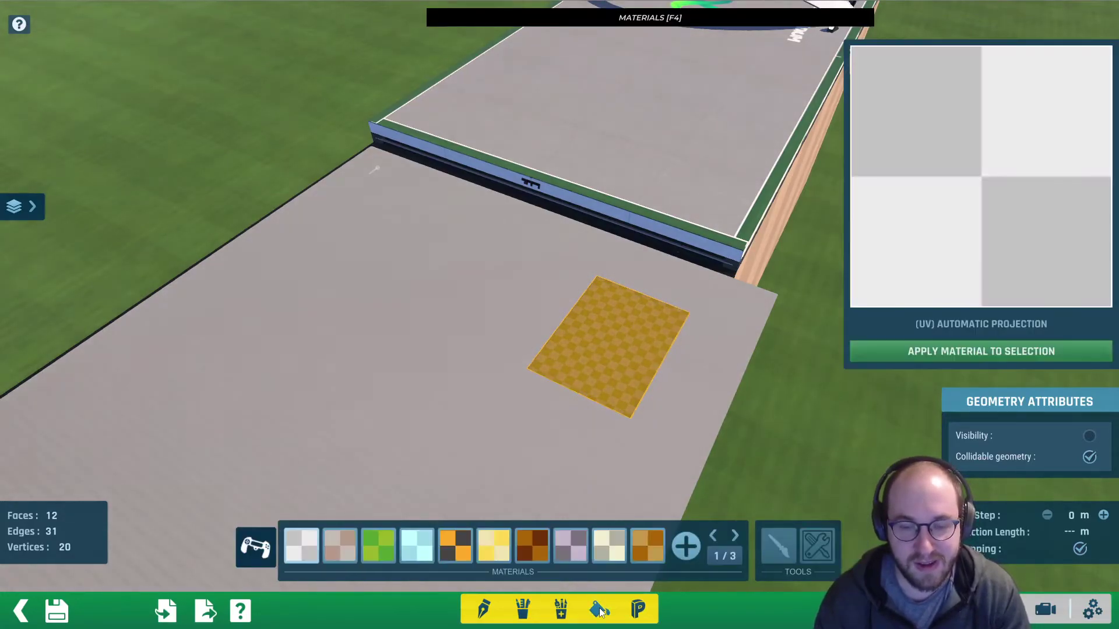
left_click(256, 546)
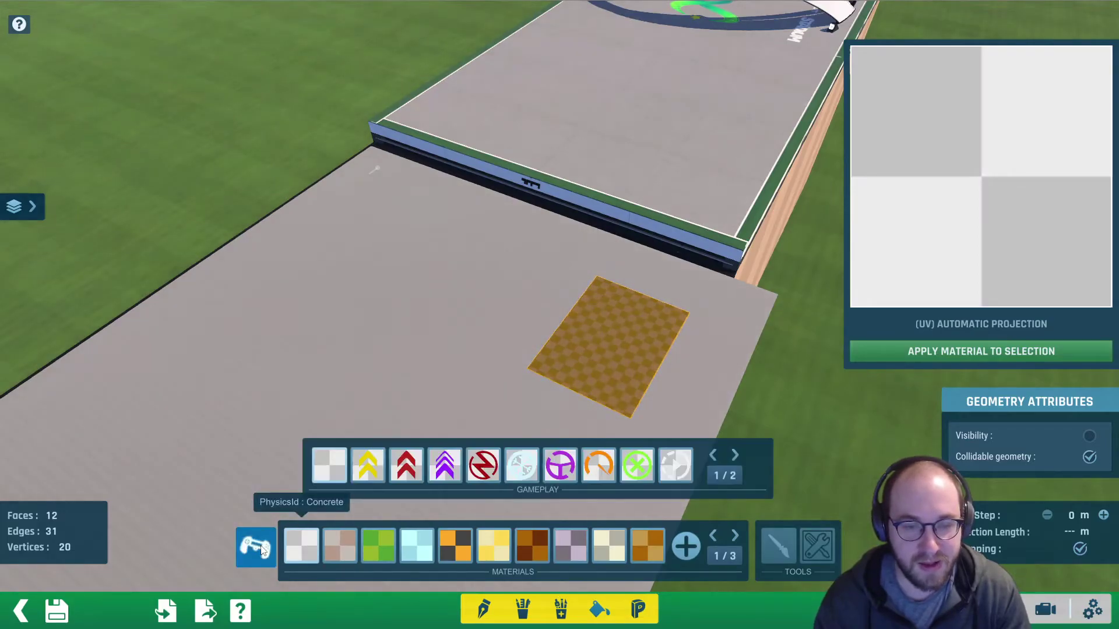
left_click(736, 455)
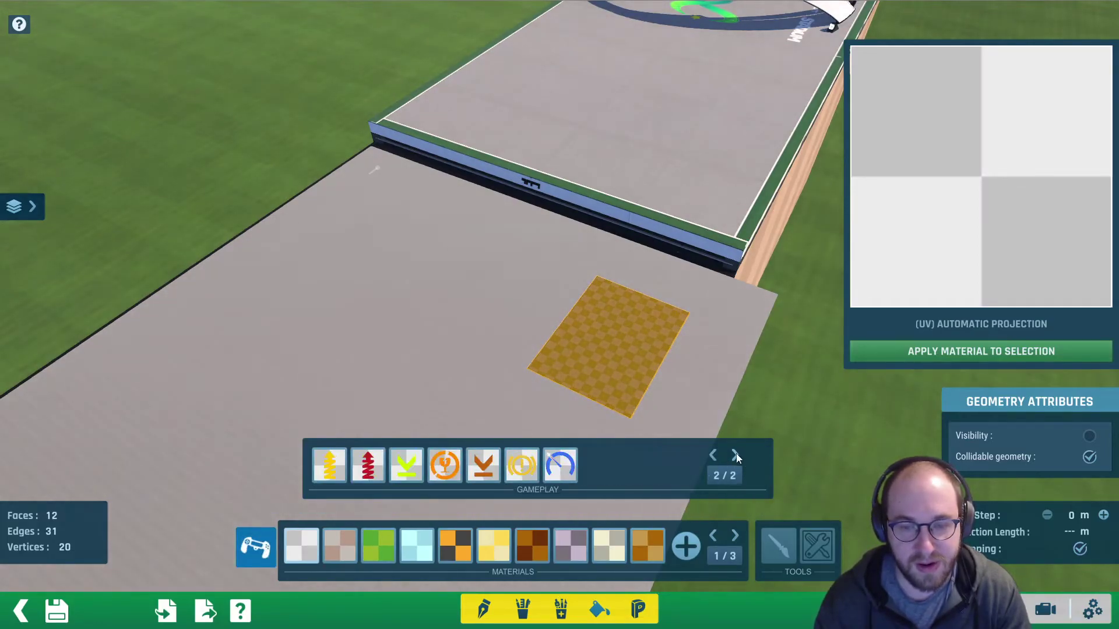
left_click(404, 467)
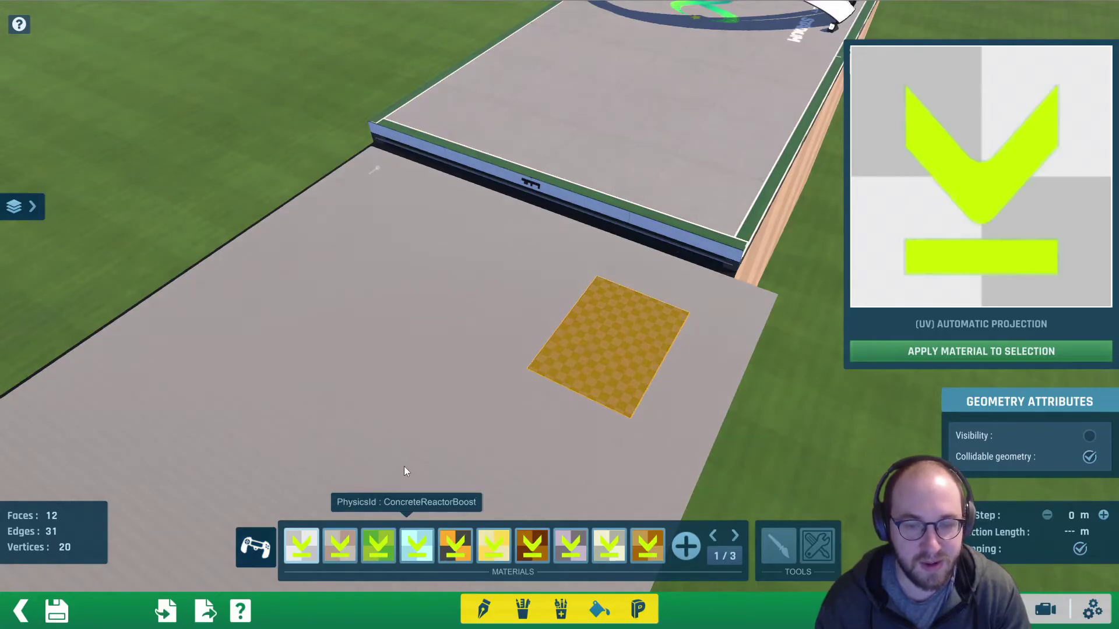
left_click(892, 350)
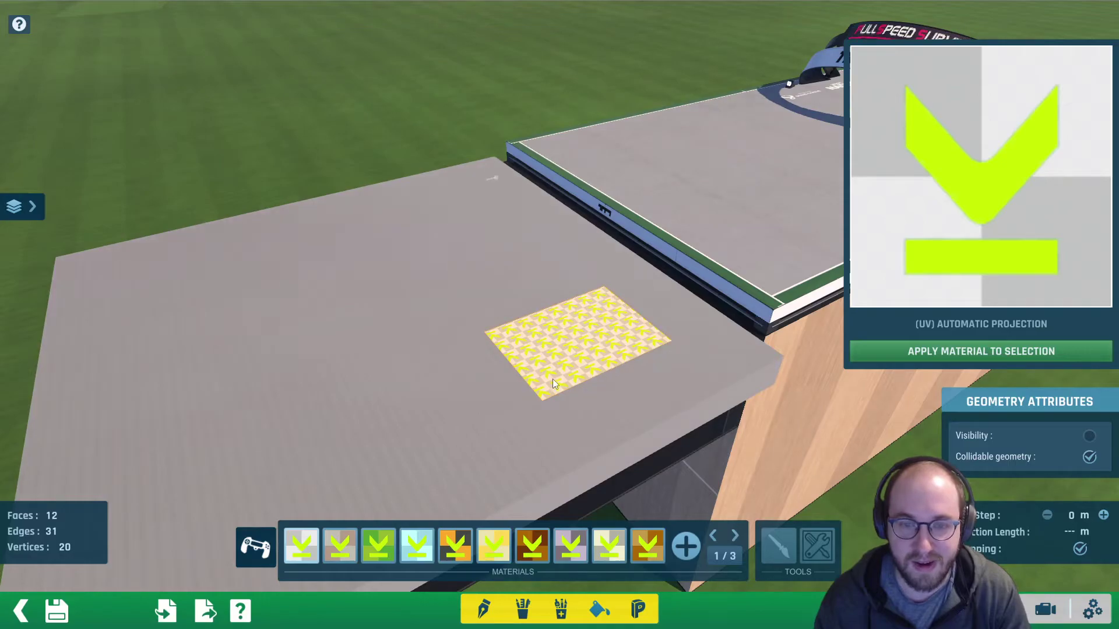
Create a third patch layer with its starting cube removed and paste the copied face block at the second opening
right_click_drag(545, 306, 603, 313, "alt")
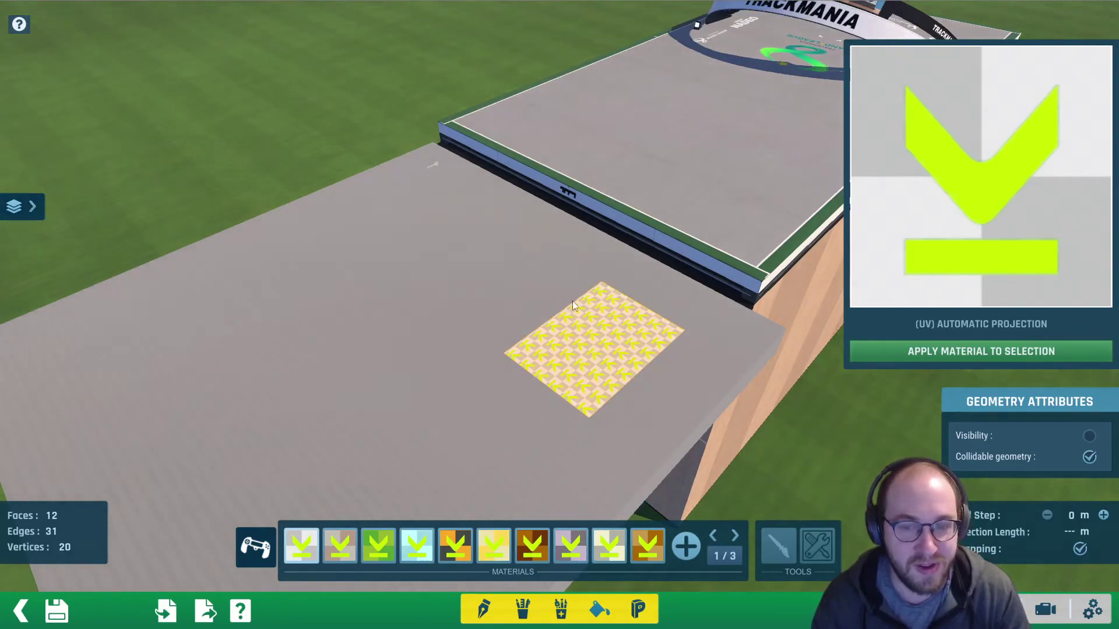
left_click(14, 206)
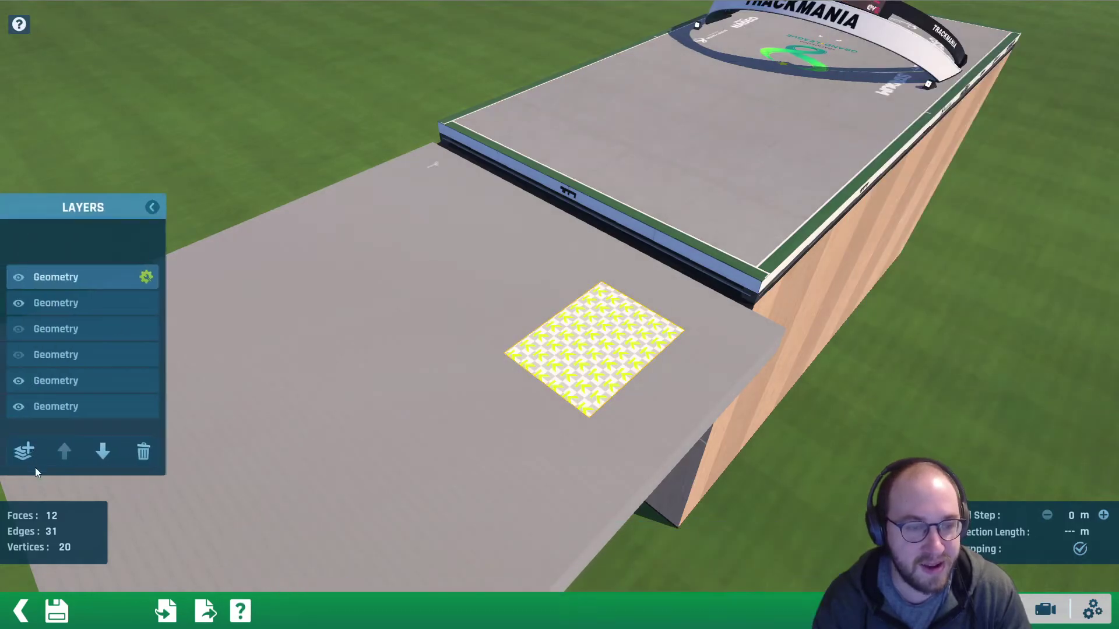
left_click(20, 452)
left_click(458, 249)
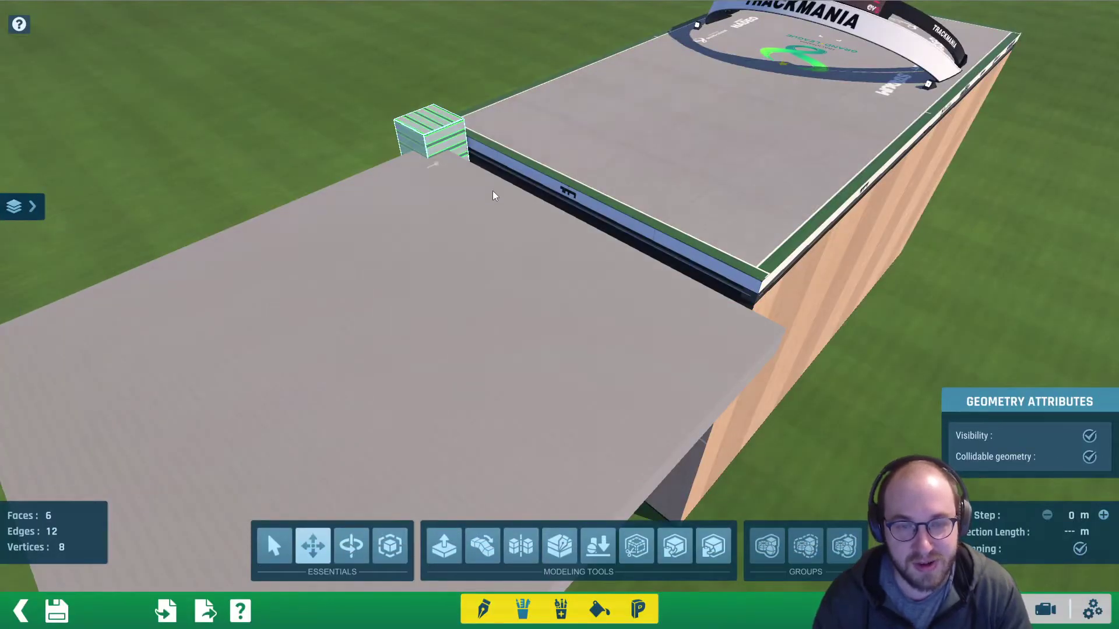
left_click(713, 546)
left_click(595, 331)
Apply the yellow-green reactor boost arrow material with cubic UV projection to the new visible patch's faces
left_click(640, 361)
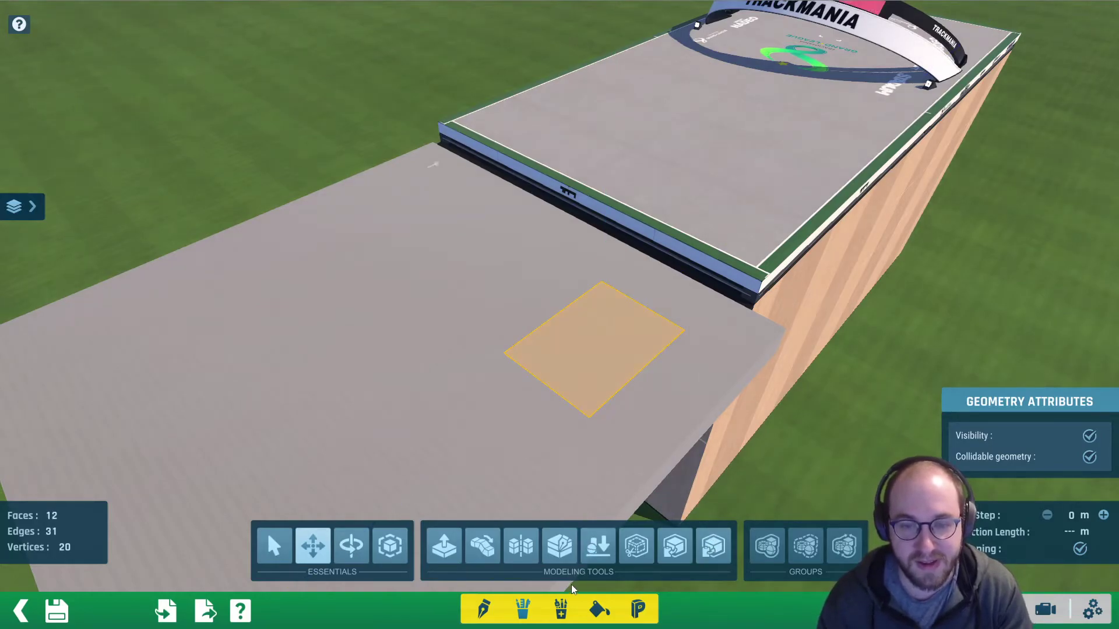
left_click(600, 609)
left_click(734, 535)
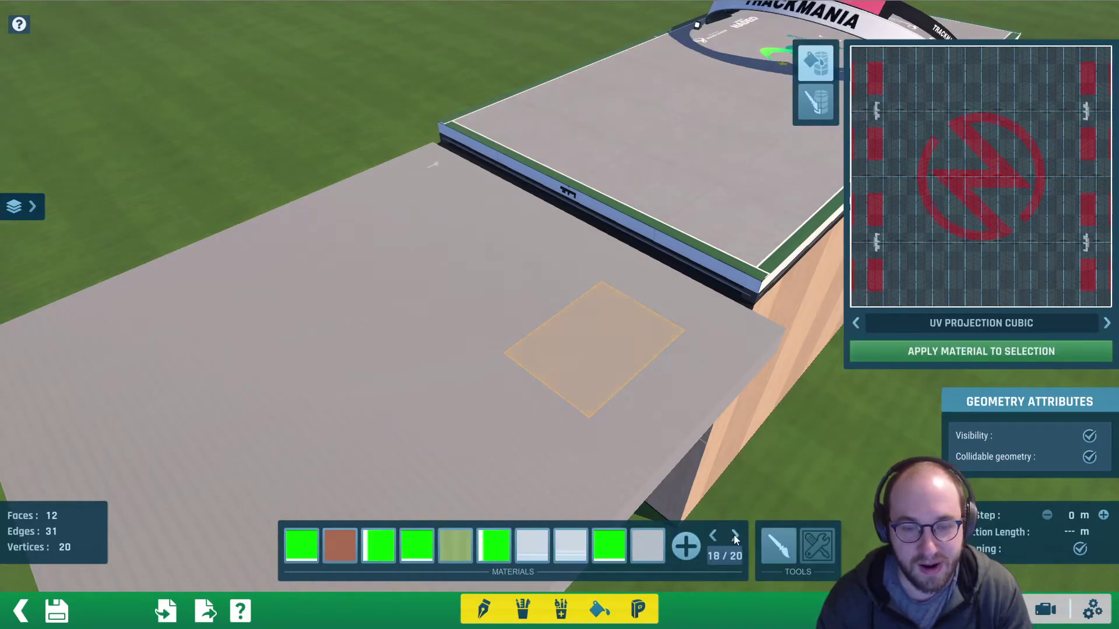
left_click(734, 535)
left_click(733, 534)
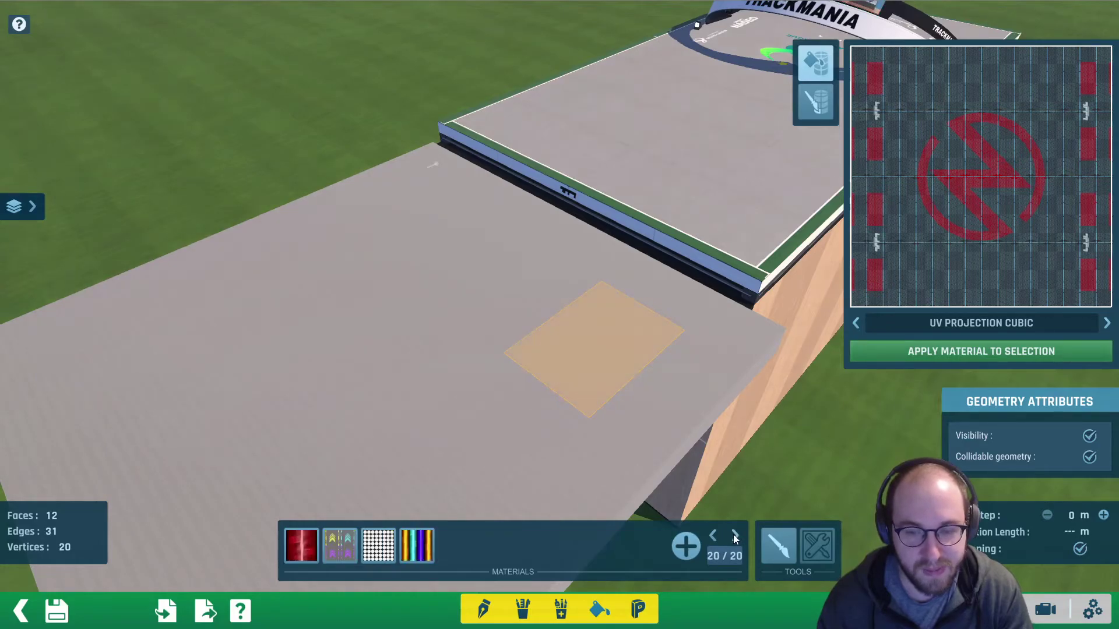
left_click(713, 534)
left_click(714, 535)
left_click(714, 534)
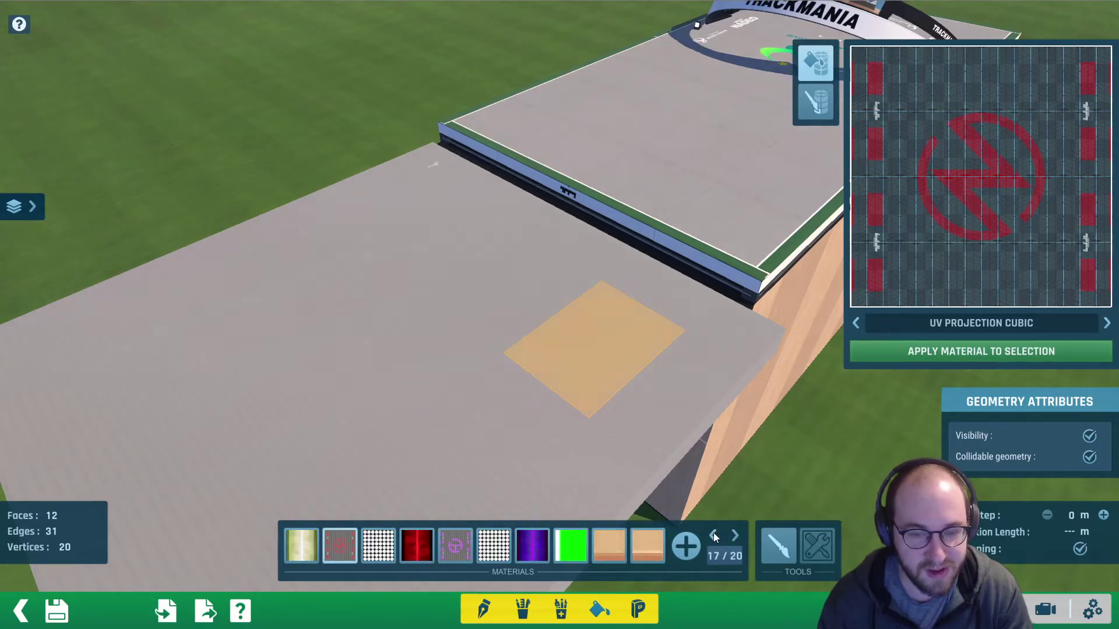
left_click(715, 536)
left_click(715, 536)
left_click(714, 536)
left_click(715, 536)
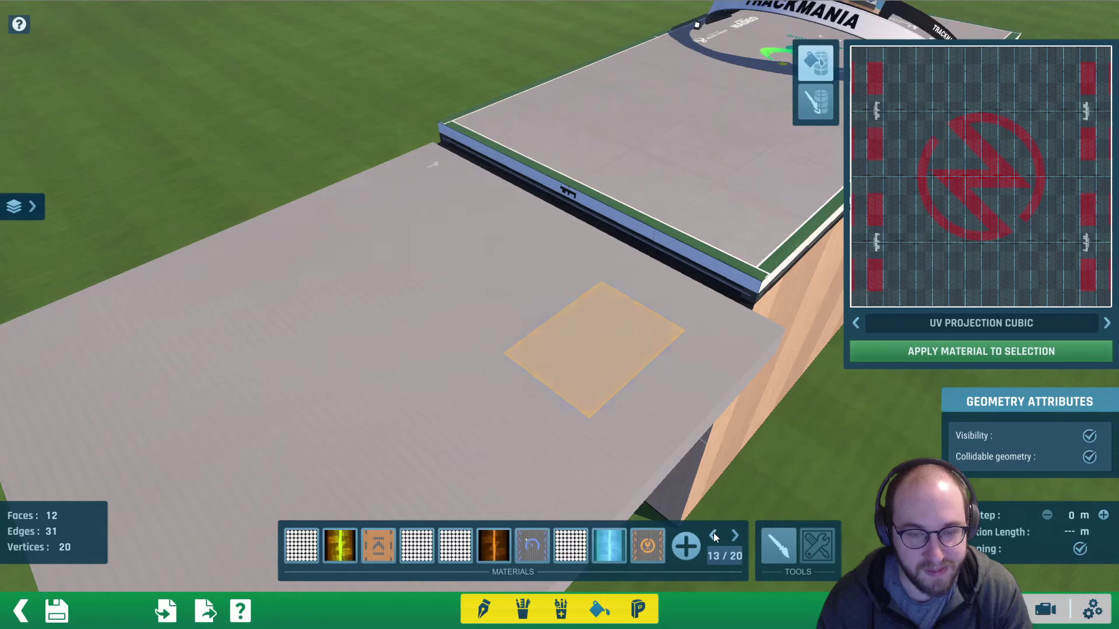
left_click(715, 536)
left_click(607, 545)
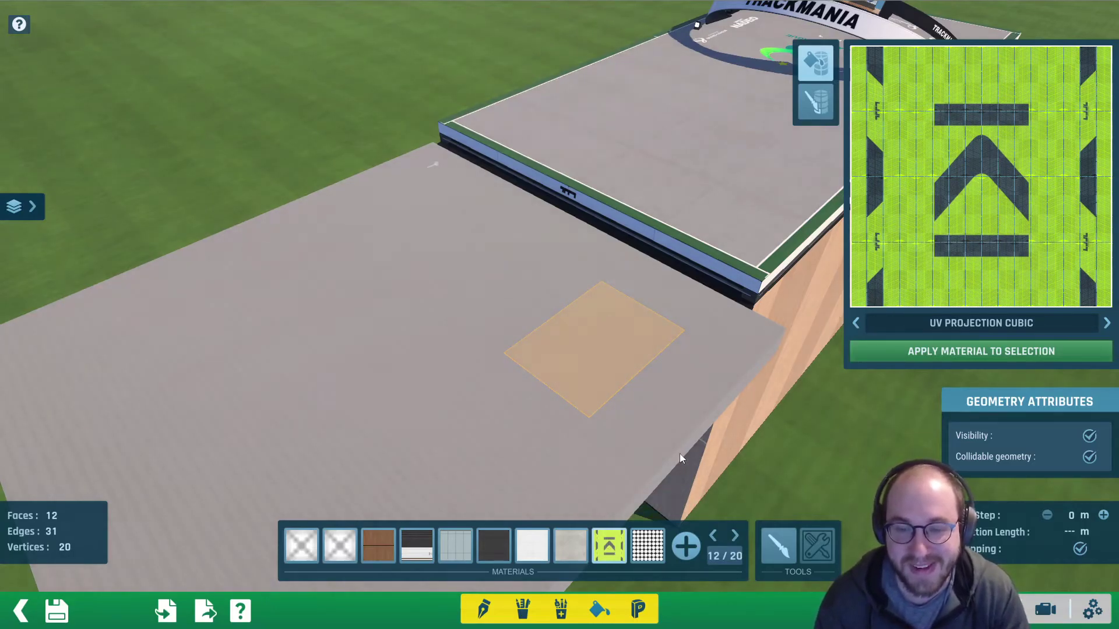
left_click(901, 344)
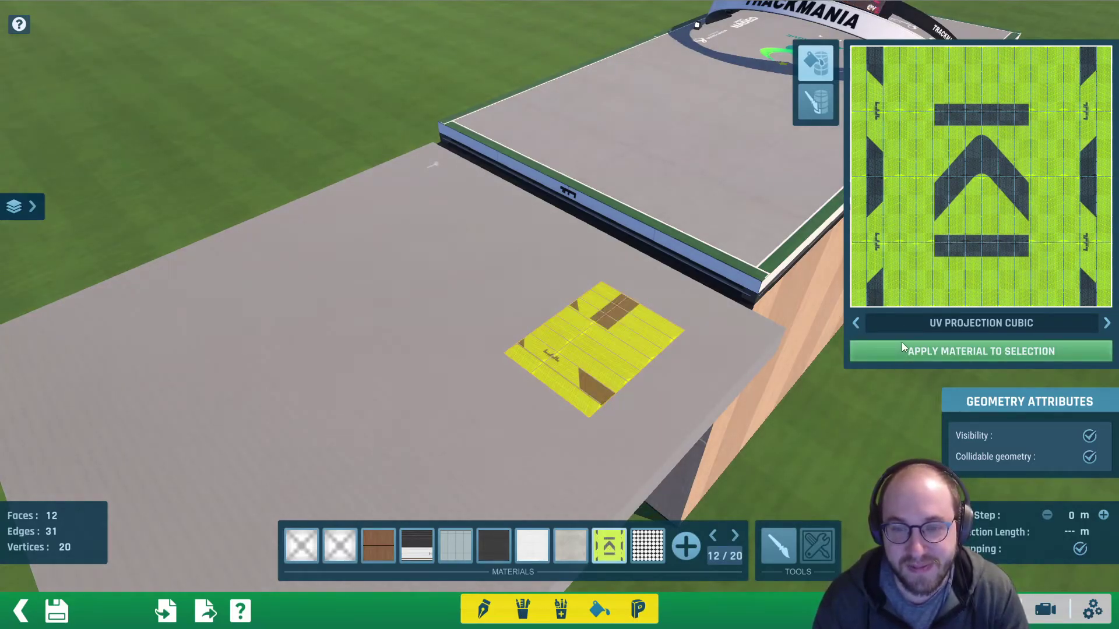
Move the patch's UVs onto the arrow at the texture's centre and rotate them a quarter turn
left_click(817, 99)
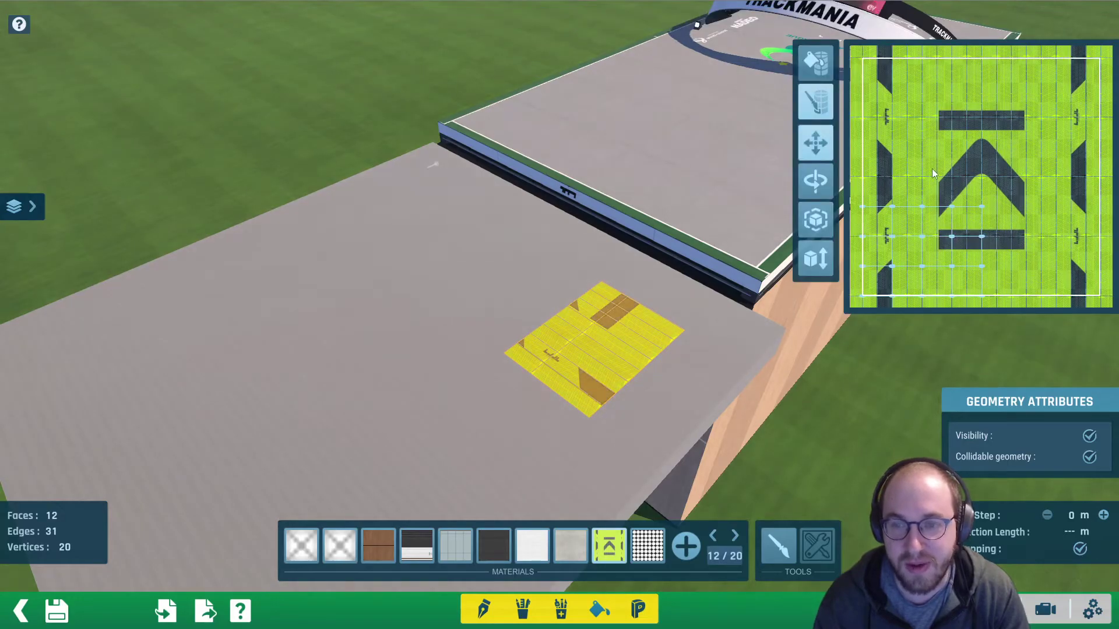
left_click_drag(857, 193, 1046, 316)
left_click_drag(936, 245, 994, 176)
left_click(817, 180)
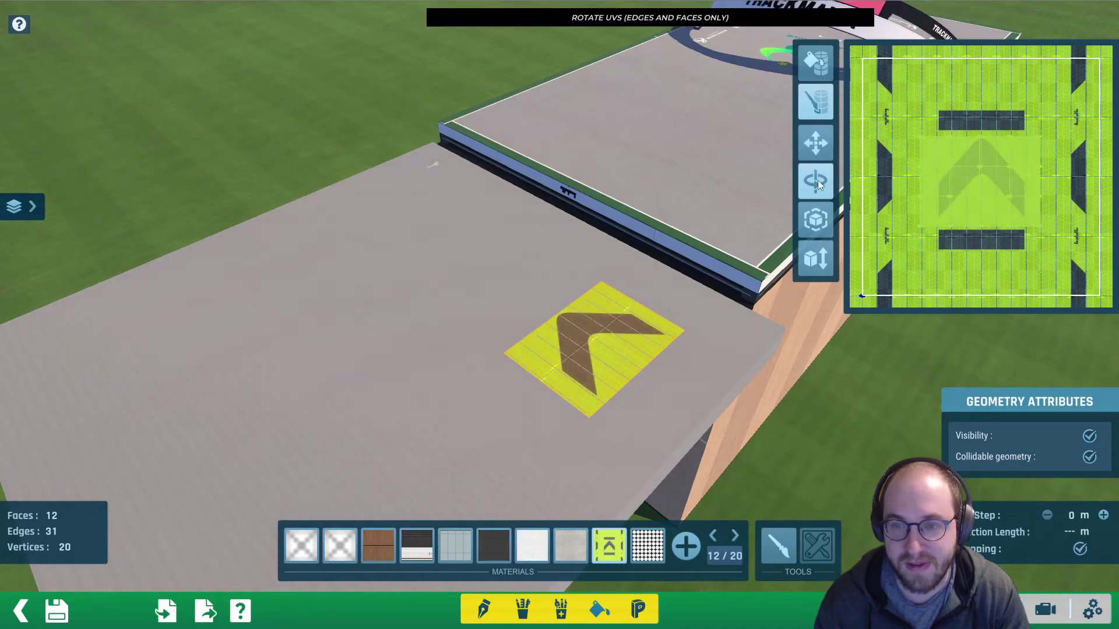
left_click_drag(893, 111, 1061, 252)
left_click_drag(1049, 208, 971, 234)
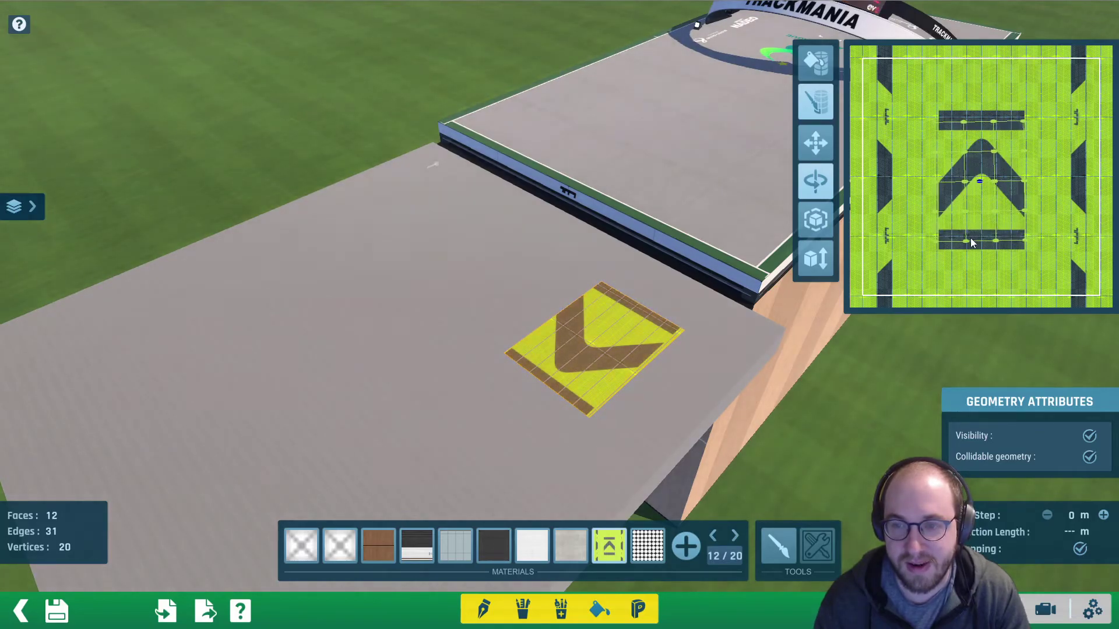
left_click(970, 239)
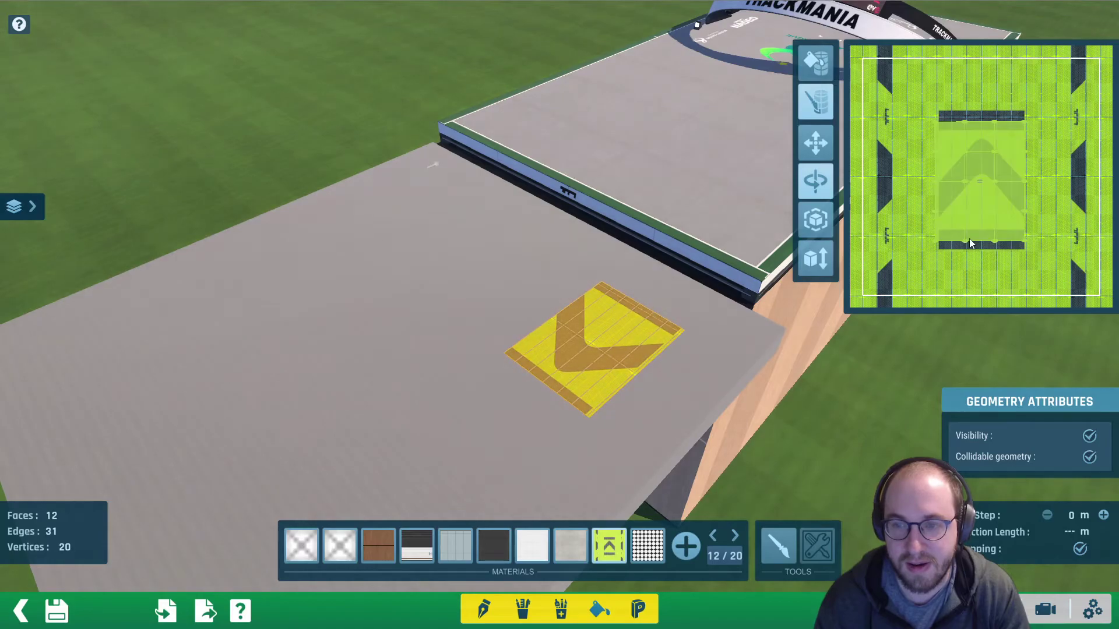
Scale up the patch's UVs until the arrow and both bars fit completely inside the patch
left_click(822, 219)
left_click_drag(909, 88, 1078, 259)
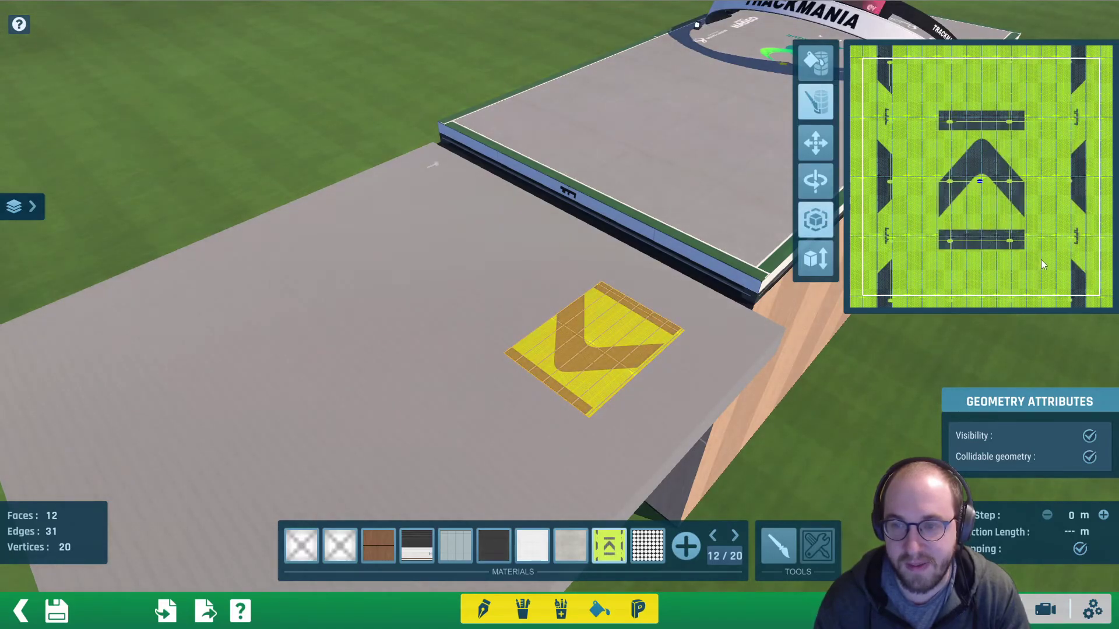
scroll(1041, 260, "up", 1)
scroll(630, 364, "down", 2)
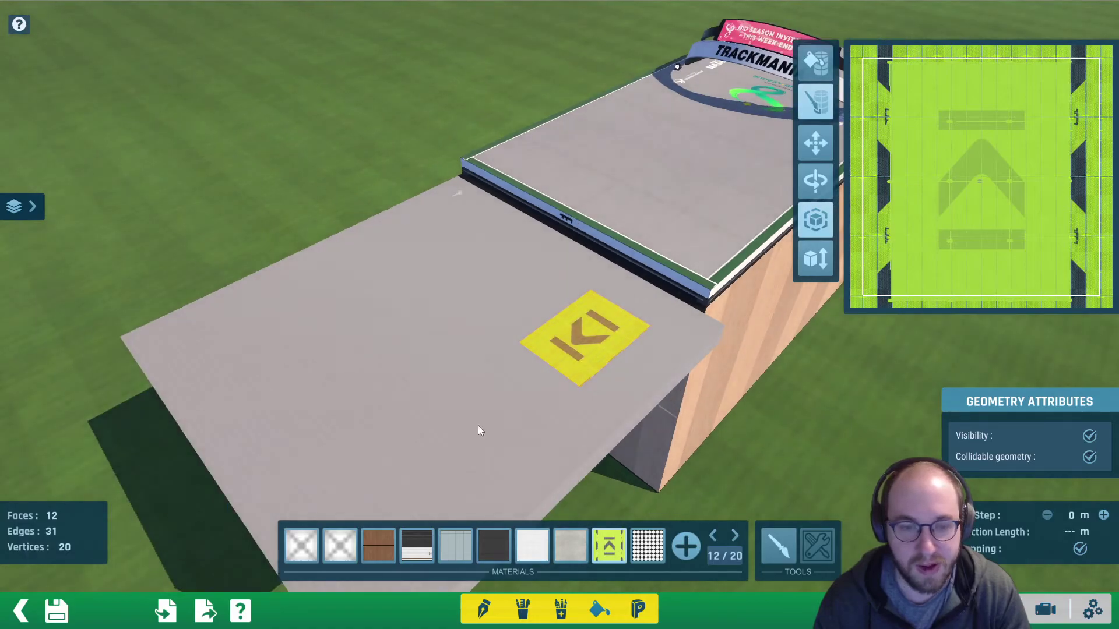
Re-enable the two hidden layers of the engine-off patch for generation and save the item as Item9.Item.Gbx
left_click(24, 205)
left_click(19, 354)
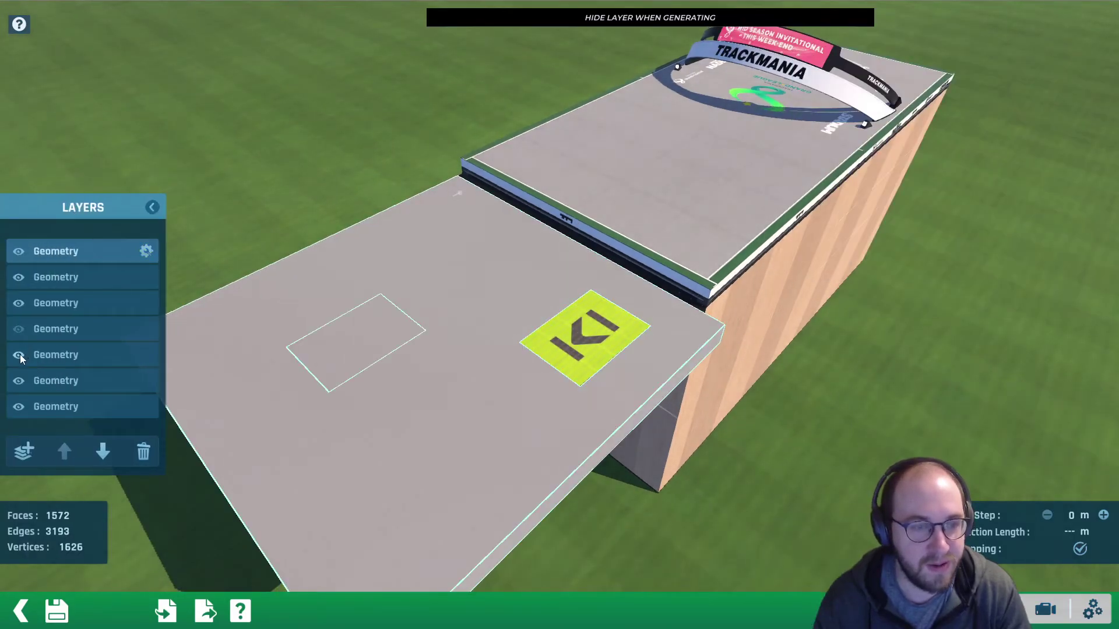
left_click(19, 328)
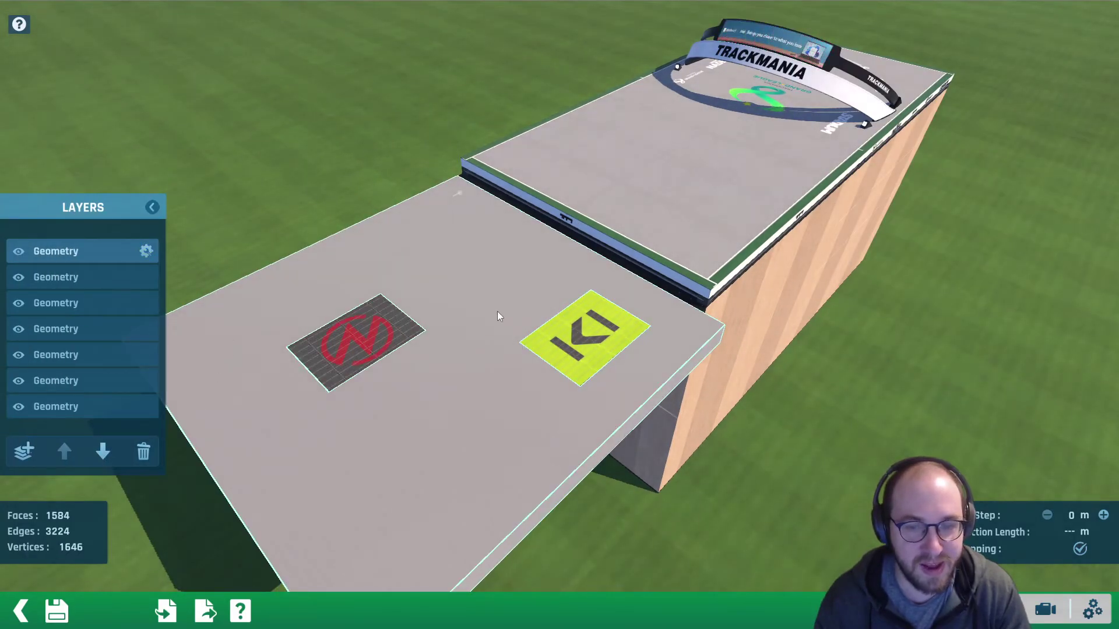
left_click(57, 611)
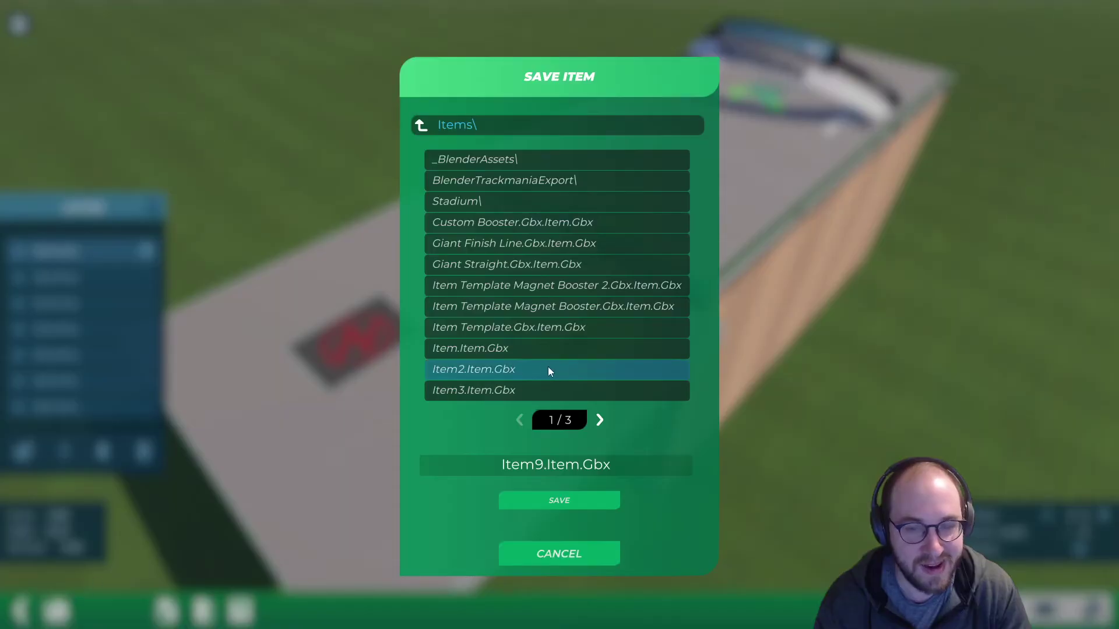
left_click(561, 501)
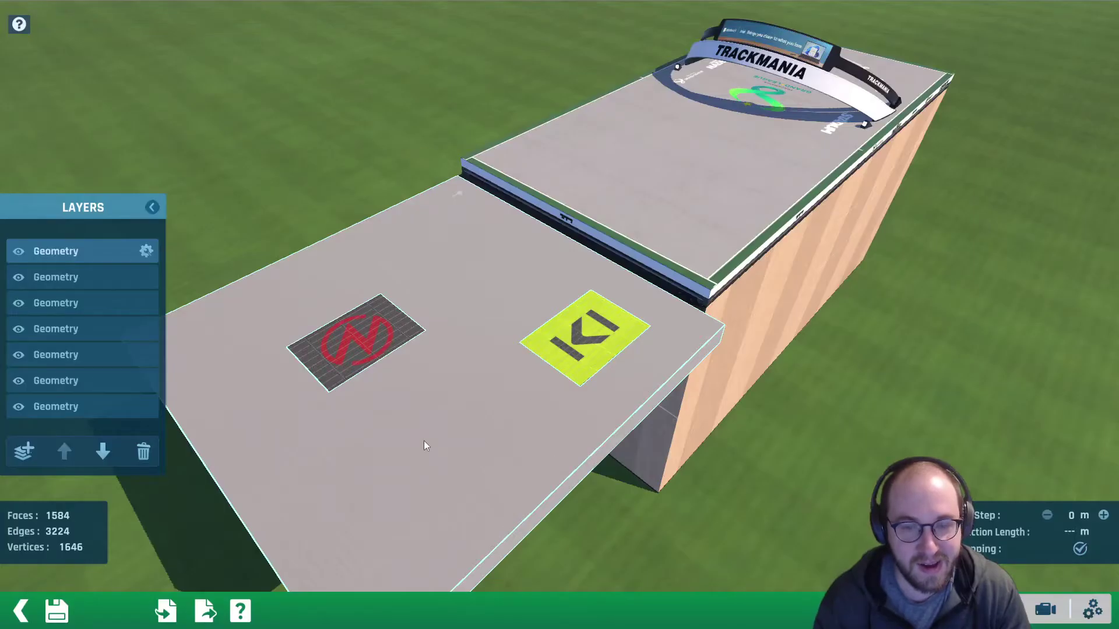
Return to the item properties, reopen the mesh to look at the platform's corner, and leave the mesh editor again
left_click(21, 610)
left_click(257, 301)
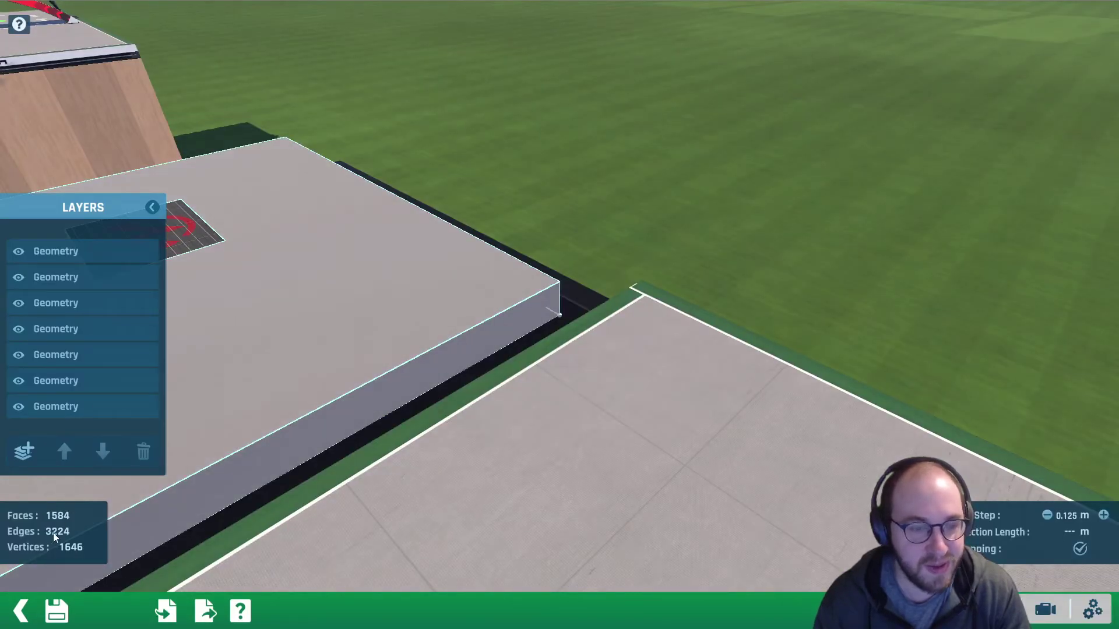
left_click(22, 610)
In the item's placement parameters, set the grid horizontal size to 32, the grid vertical size to 8 and the fly step to 1
left_click(78, 209)
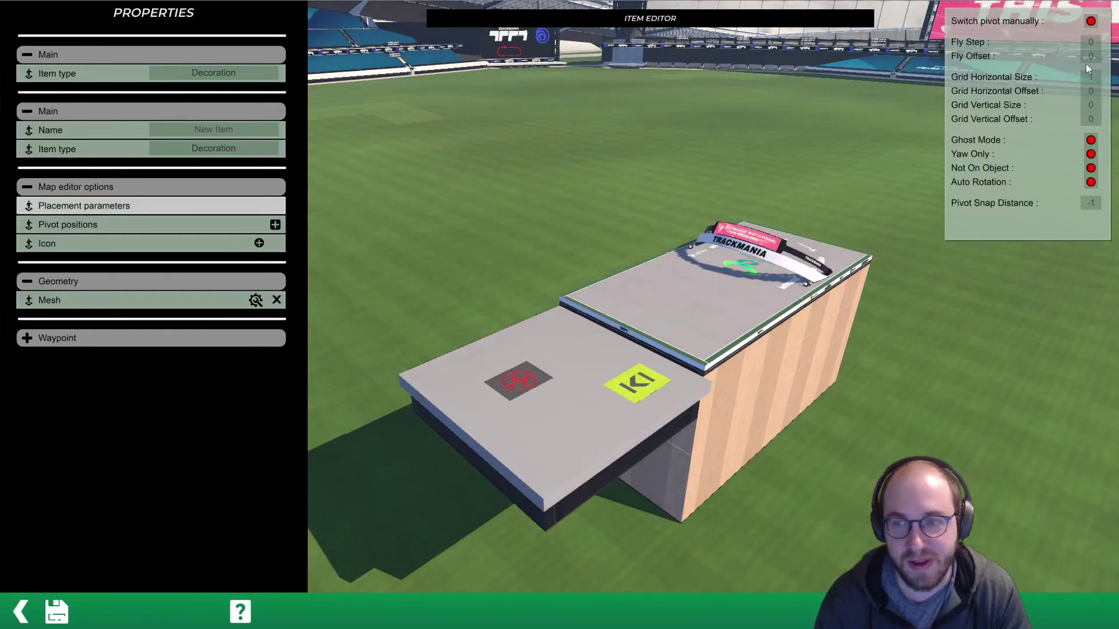
left_click(1097, 80)
type("32")
left_click(1099, 98)
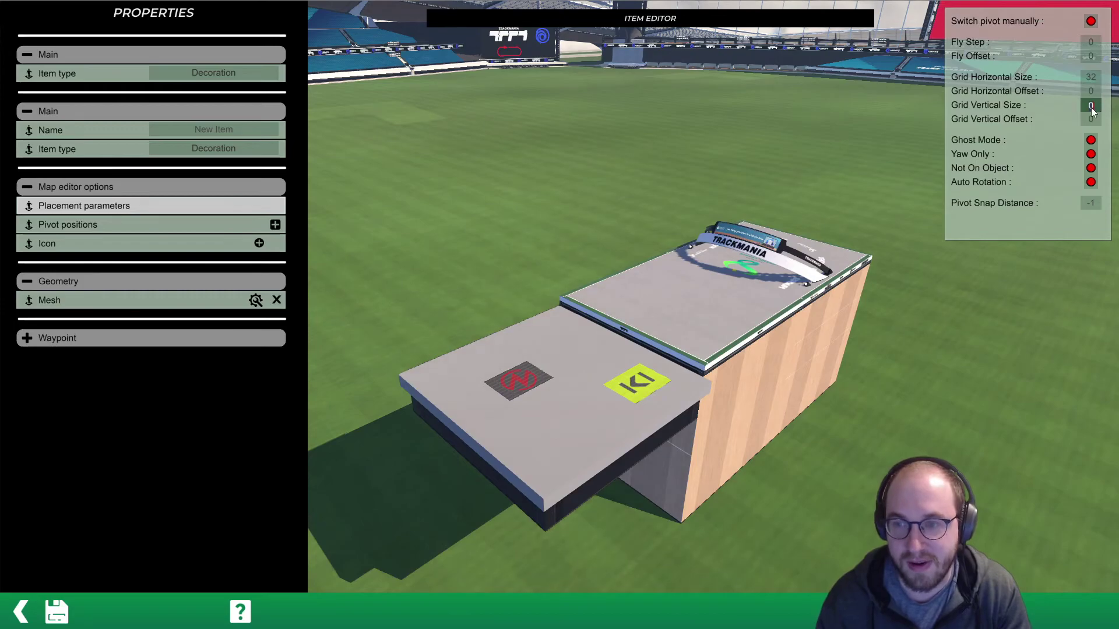
type("8")
left_click(826, 113)
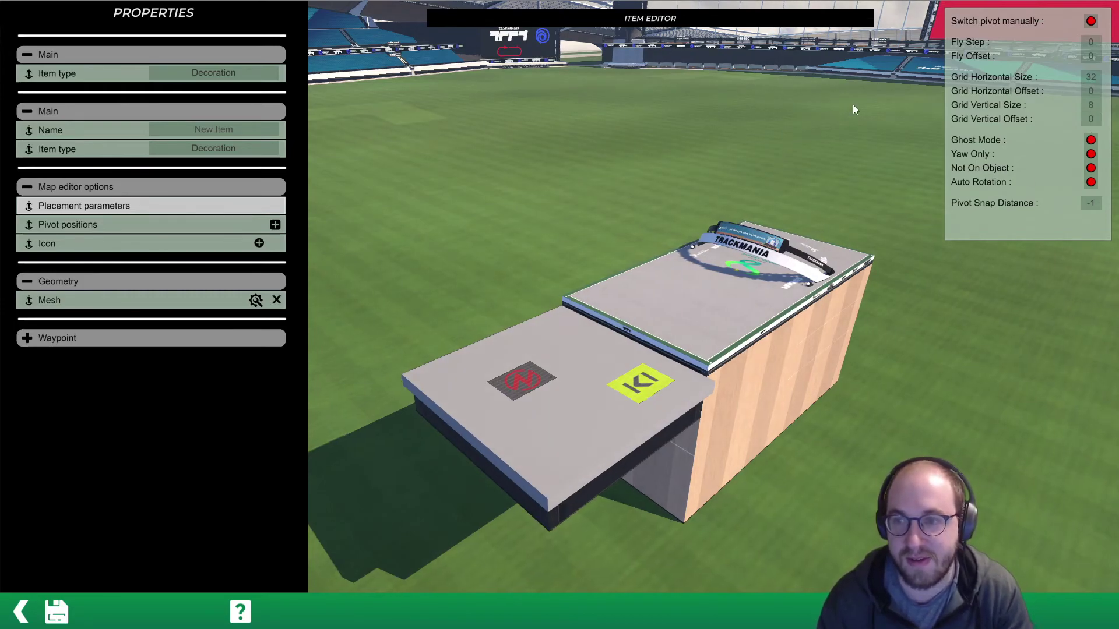
left_click(1095, 41)
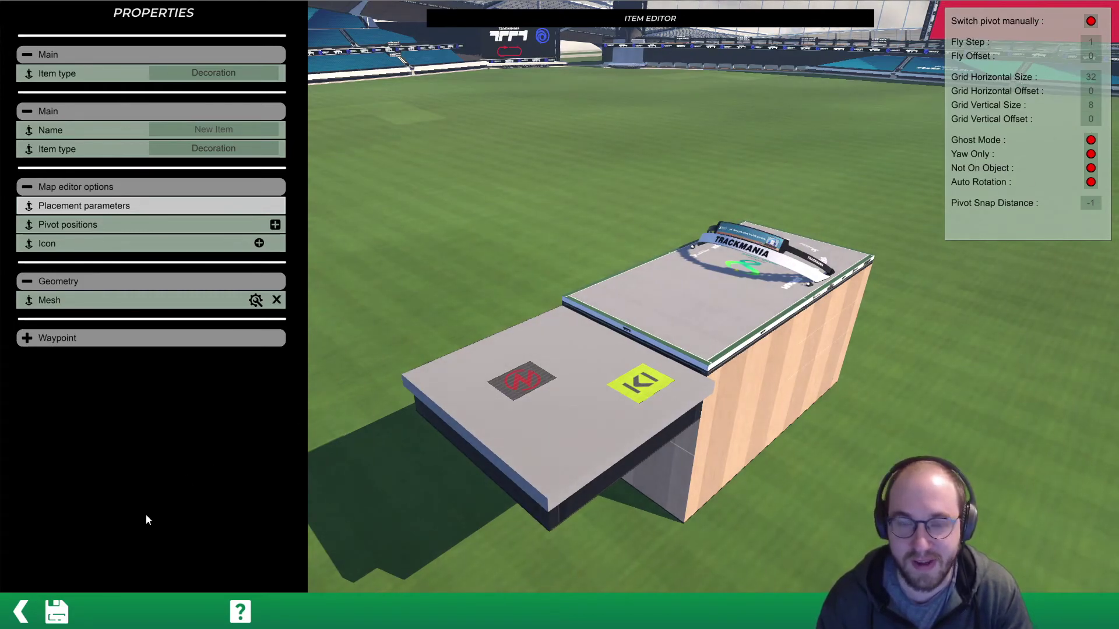
Save the item over the existing Item9.Item.Gbx and return to the map editor
left_click(52, 612)
left_click(521, 497)
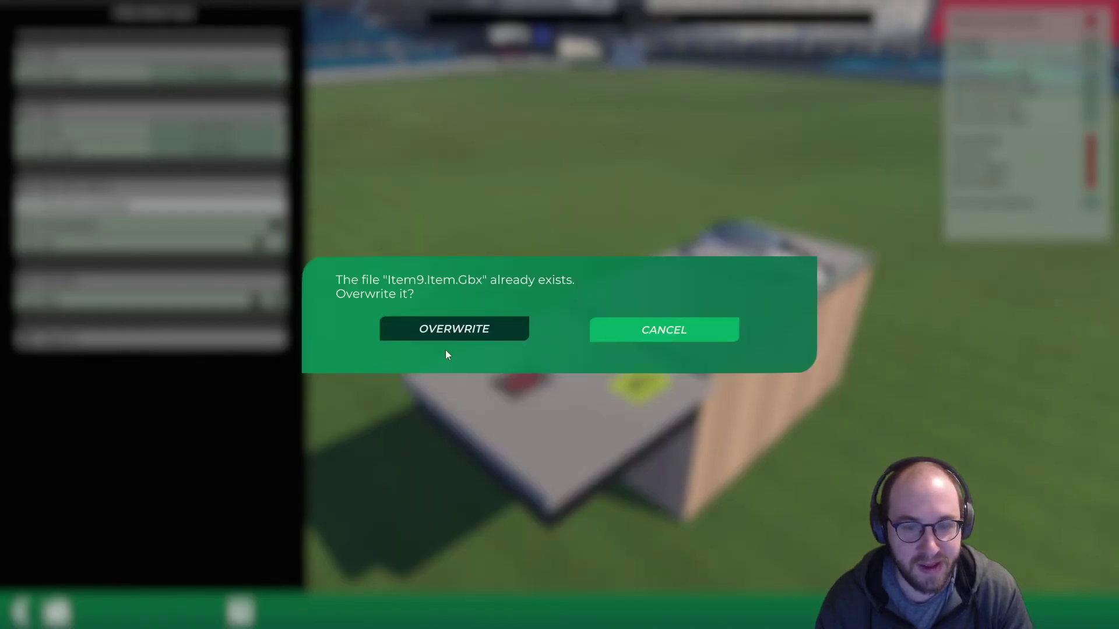
left_click(449, 330)
left_click(19, 610)
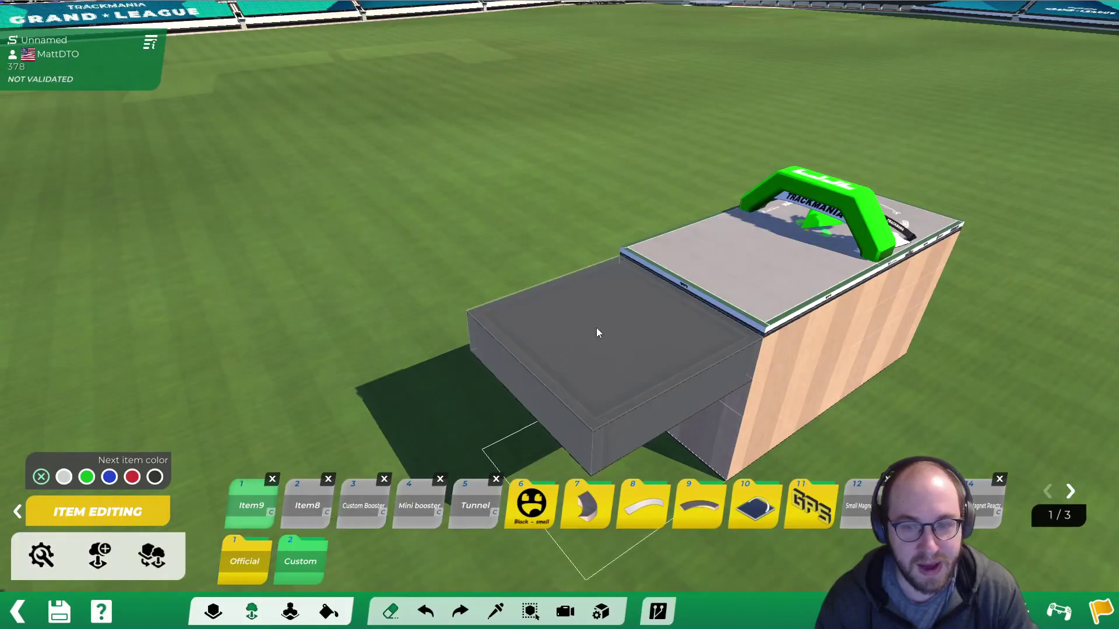
Place Item9 against the start block and attach a second copy, turned half a turn, to its far end
left_click(604, 292)
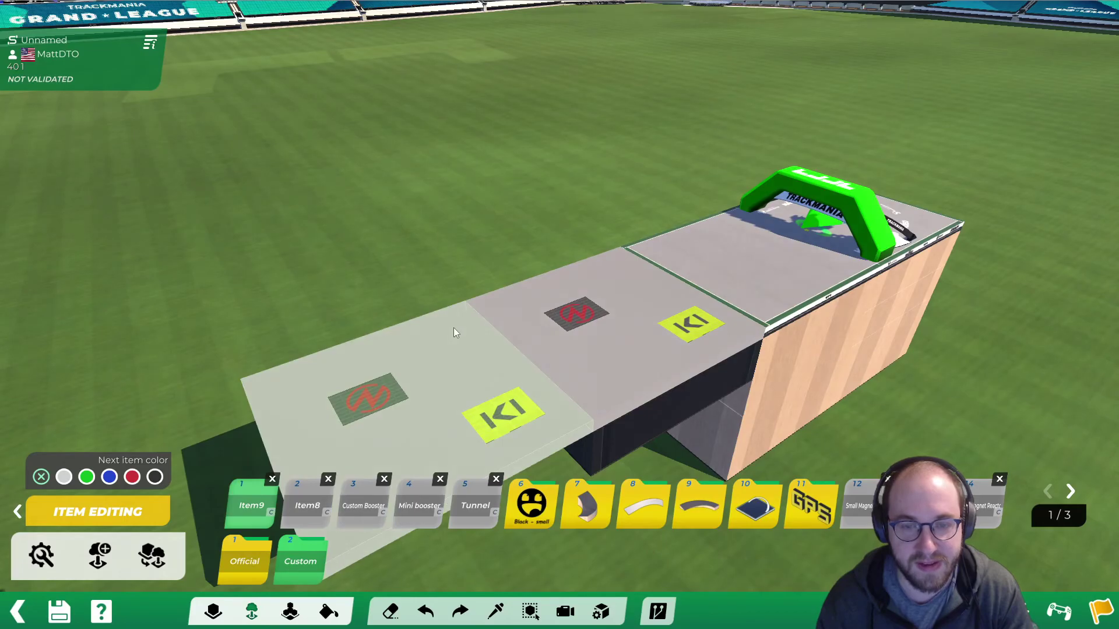
left_click(412, 460)
scroll(484, 378, "up", 1)
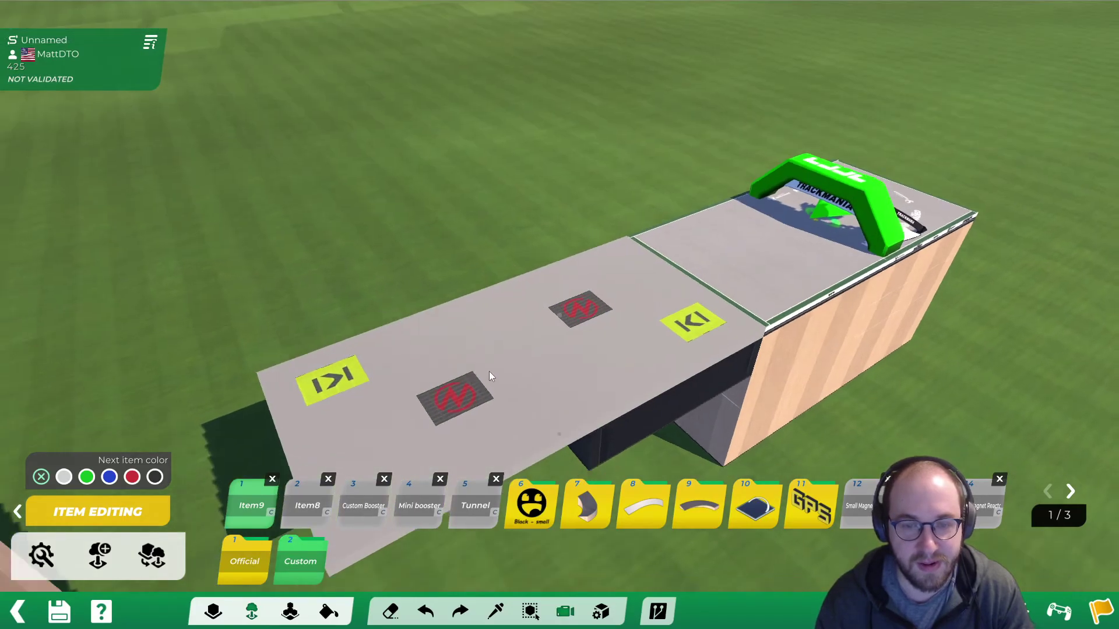
key("ctrl+z")
scroll(484, 379, "down", 1)
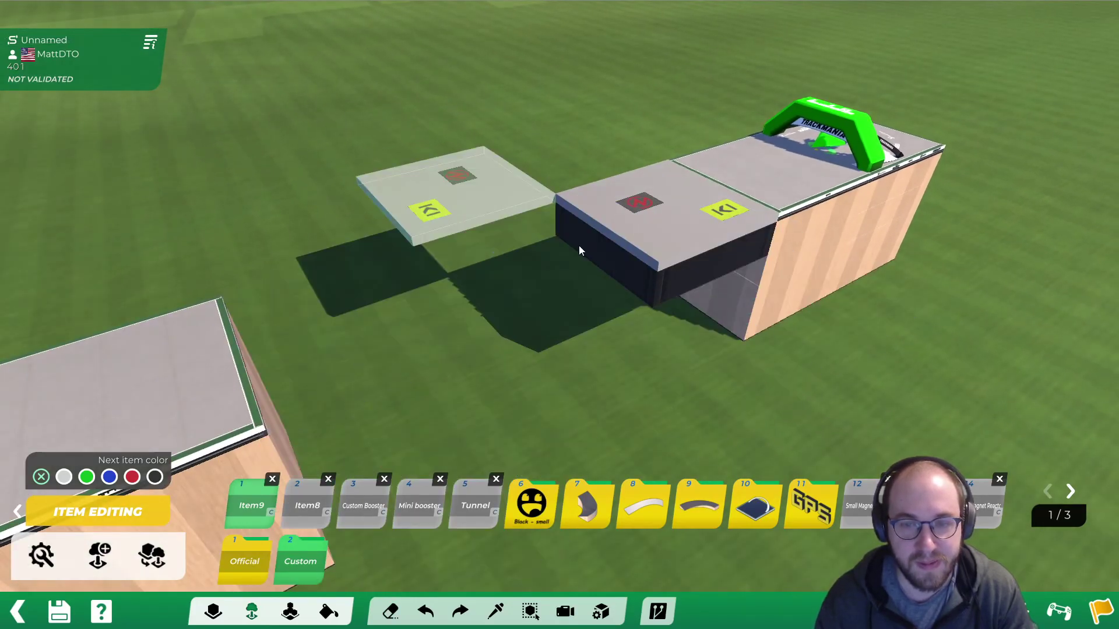
left_click(546, 307)
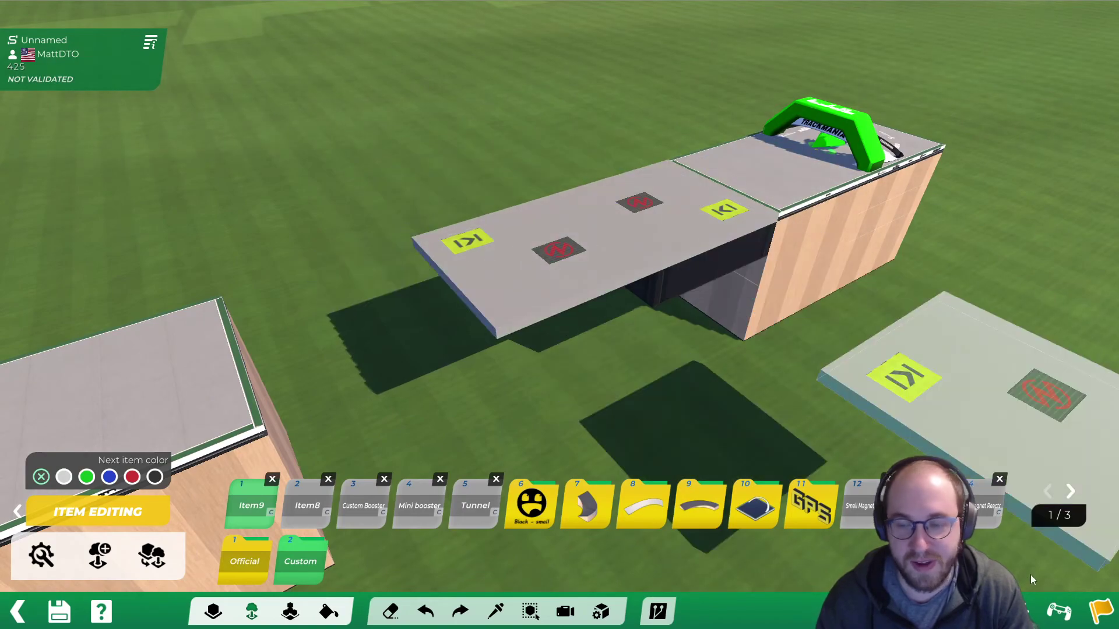
Test-drive the map from the start block over a reactor boost patch, and restart the run
left_click(1059, 611)
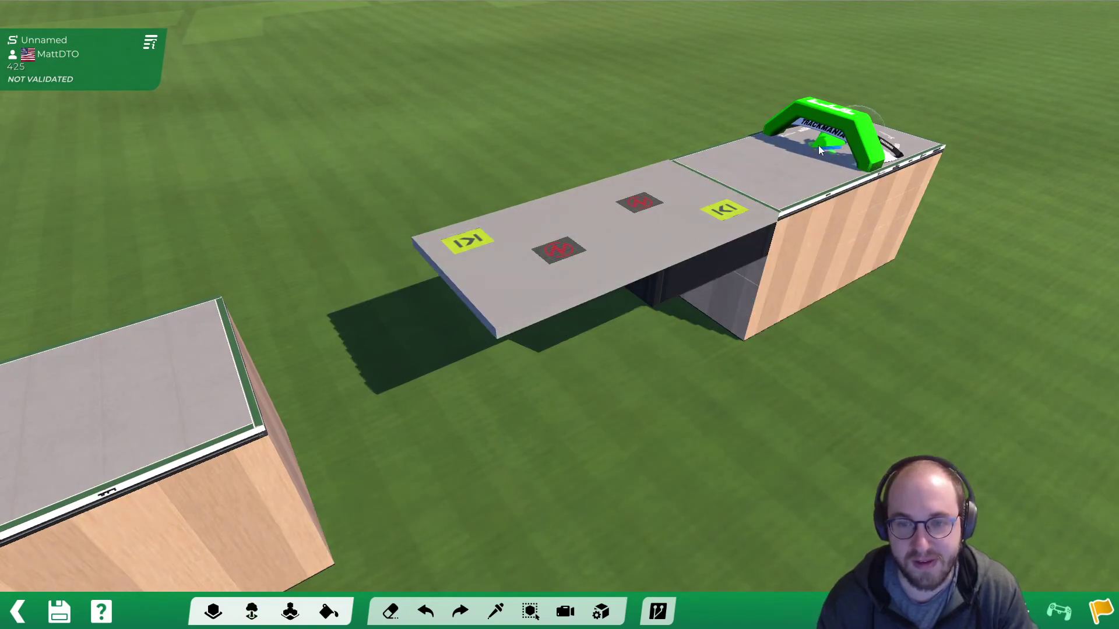
left_click(818, 147)
key("Up")
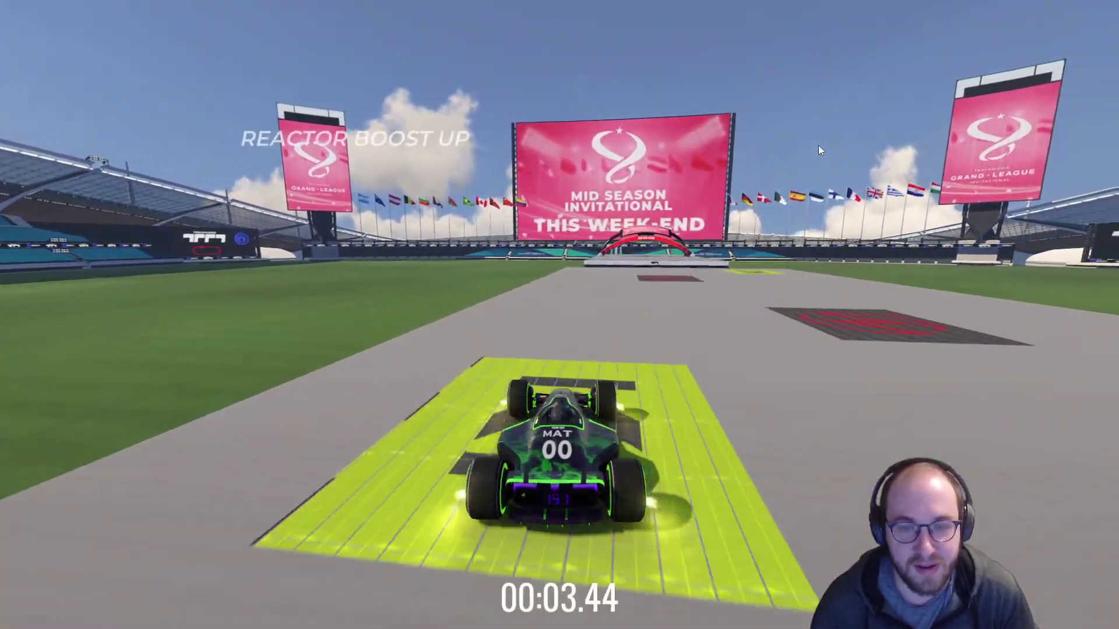
key("BackSpace")
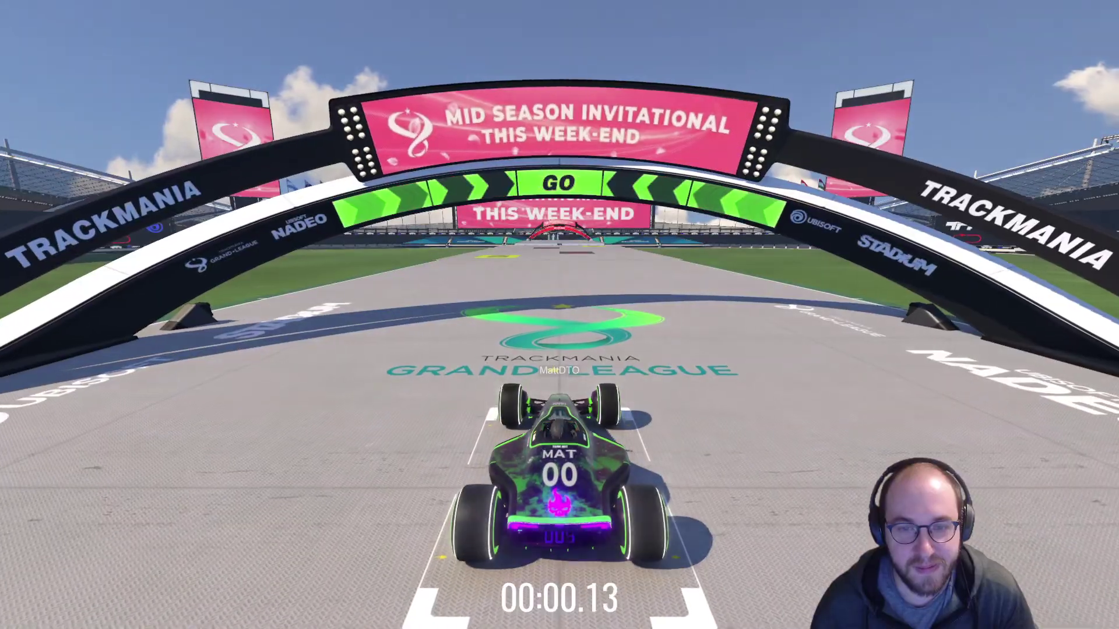
Drive straight across both platforms over the engine-off patch to check its effect, and restart the run
key("Up")
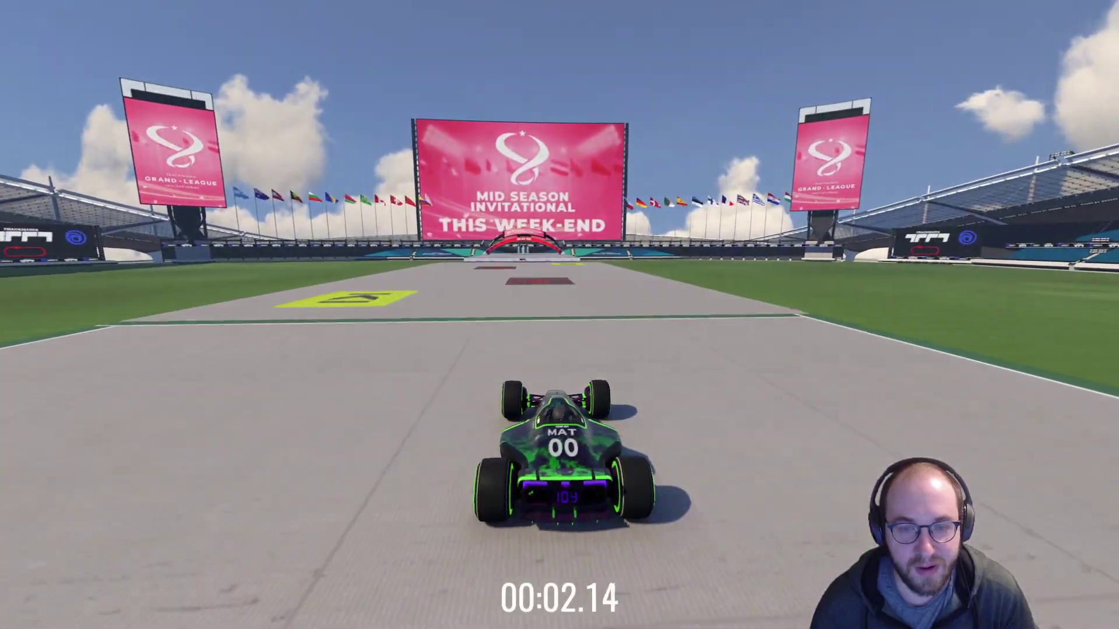
key("Up")
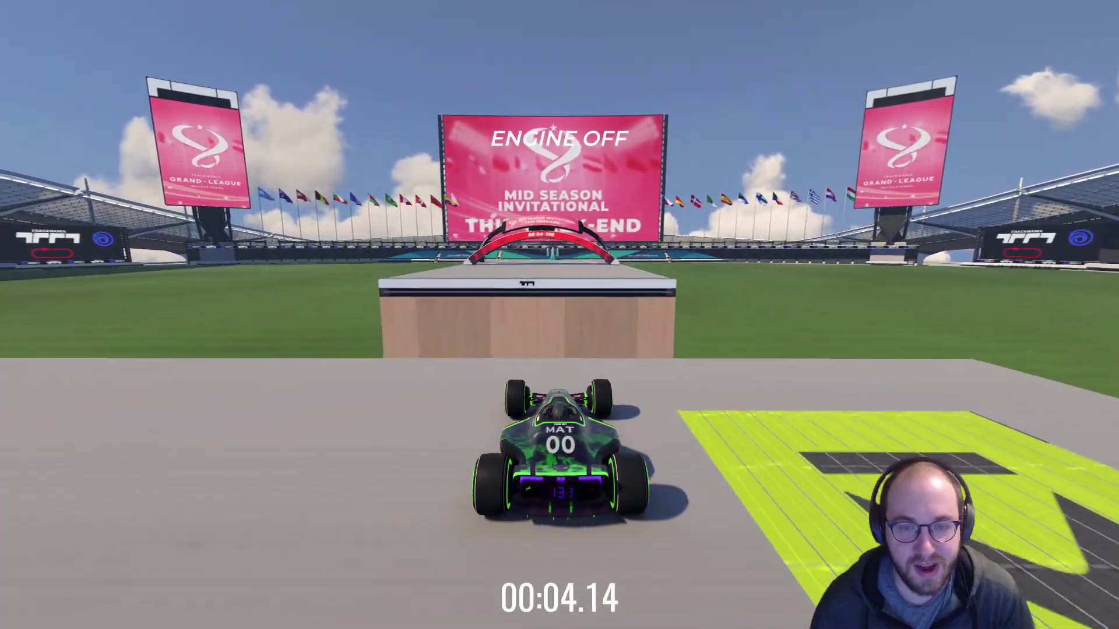
key("BackSpace")
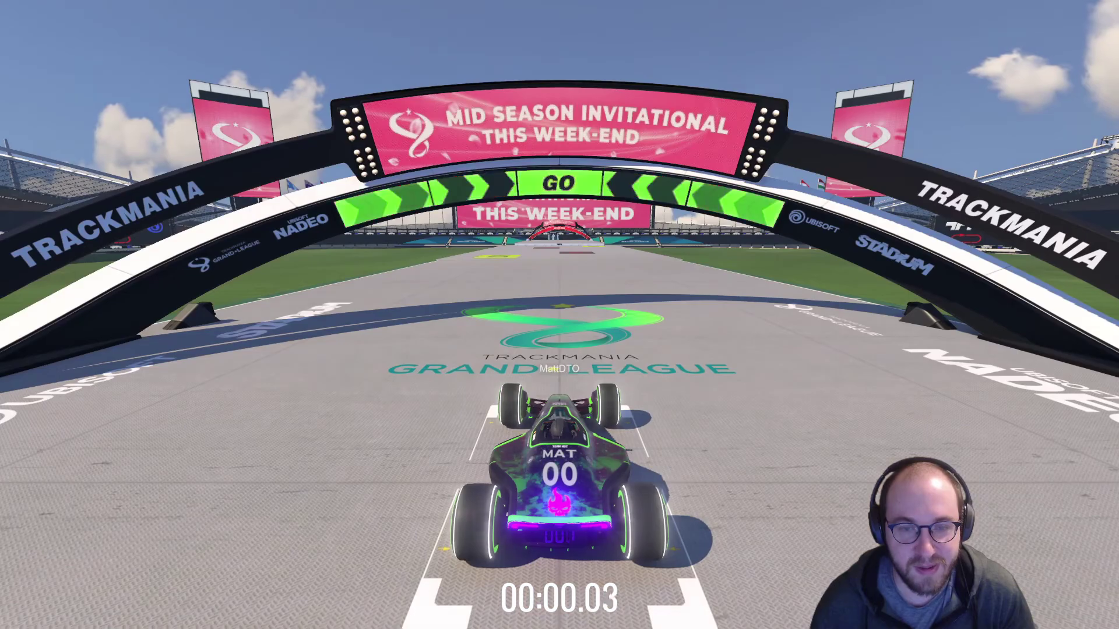
Drive one more test run across the two platforms, and leave the test drive for the map editor
key("Up")
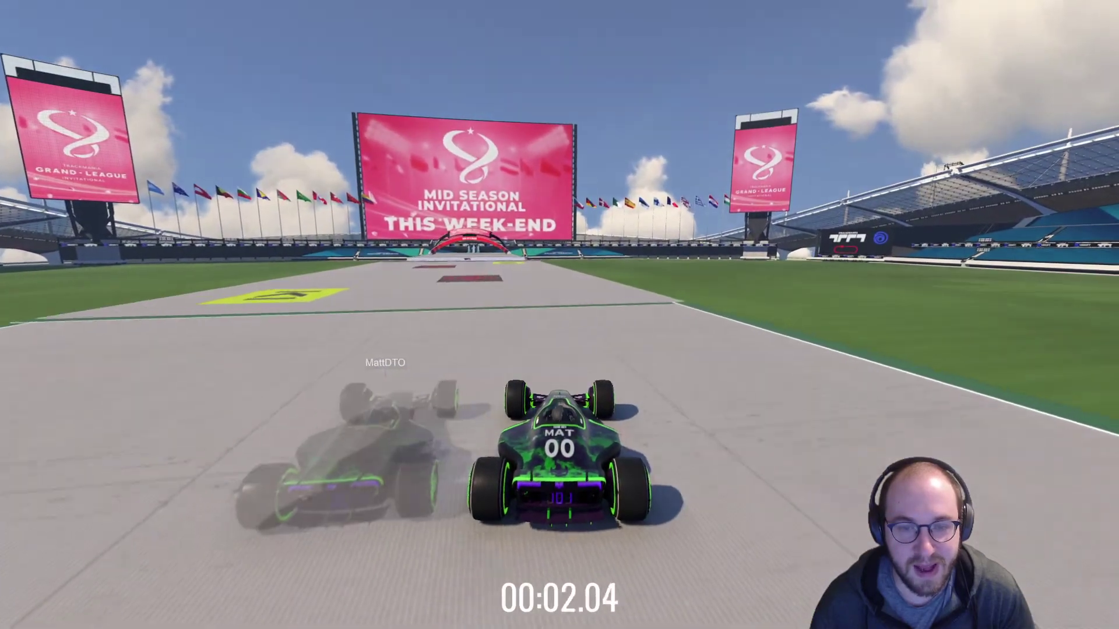
key("Up")
key("Up")
key("BackSpace")
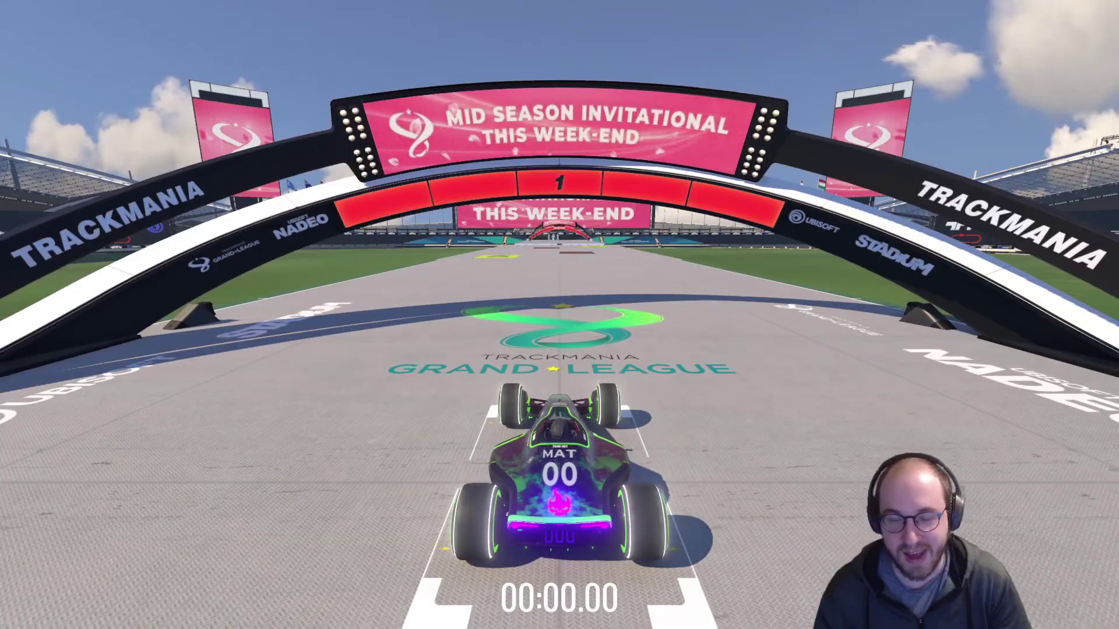
key("Escape")
key("Return")
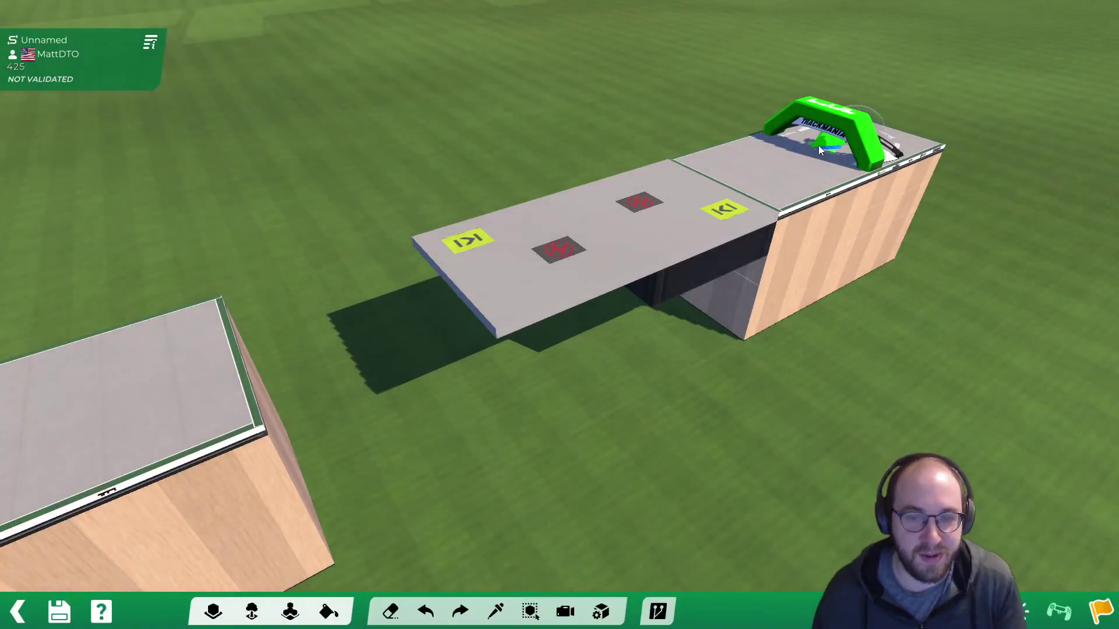
mouse_move(718, 51)
right_mouse_down("alt")
mouse_move(704, 246)
mouse_move(694, 177)
mouse_move(715, 52)
right_mouse_up("alt")
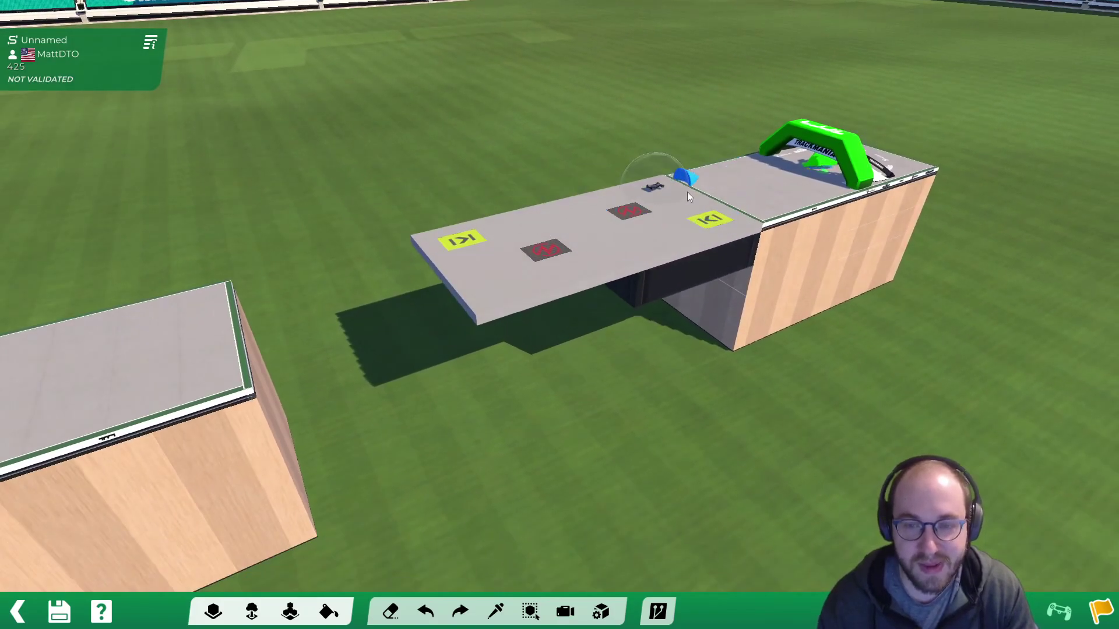